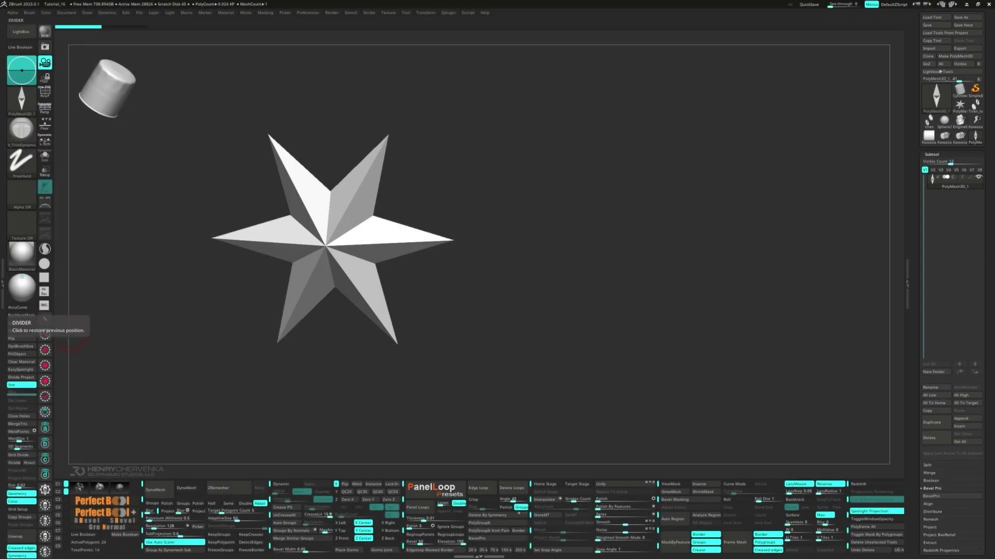
- Replace the star mesh with a cylinder primitive and view it from the front
drag(510, 265, 267, 161)
key(w)
click(290, 175)
click(450, 204)
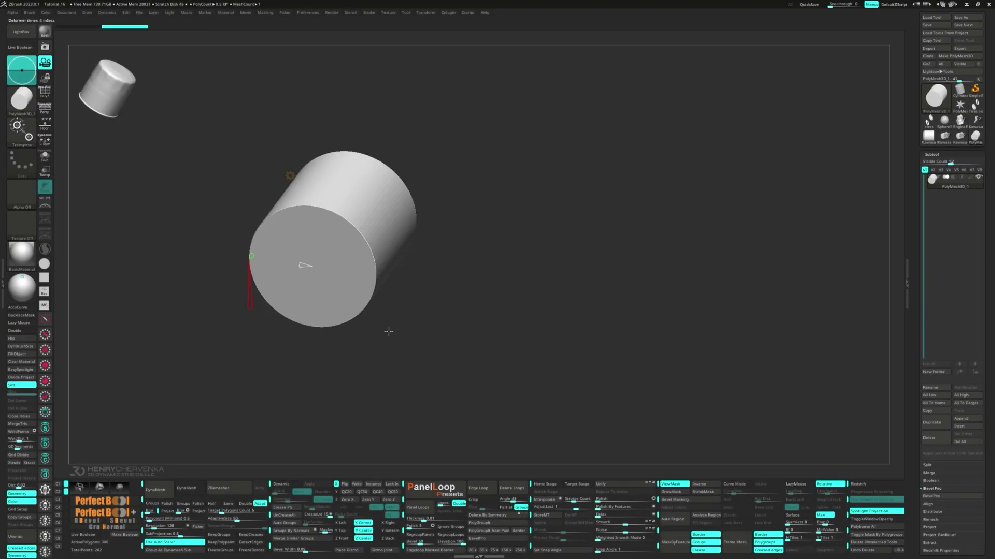
drag(389, 333, 404, 256)
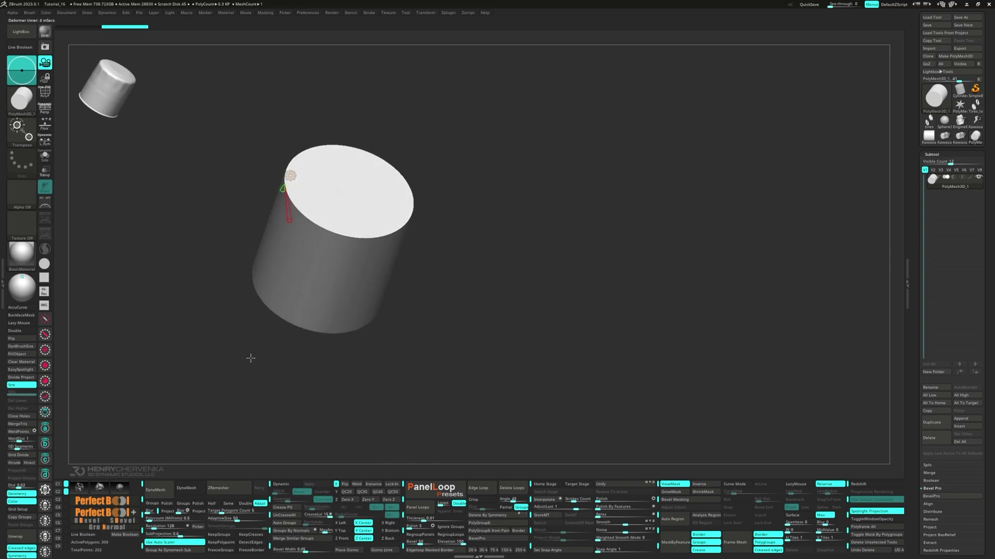
key(1)
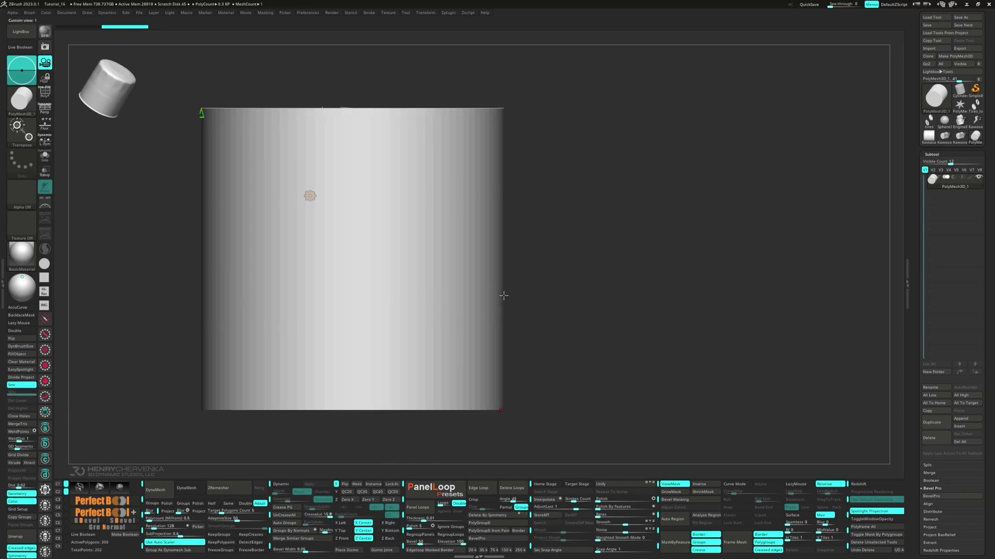
- Use masking and the gizmo to form a thin band at the cylinder's lower end, and clear the mask
mouse_move(157, 361)
ctrl+mouse_down()
mouse_move(257, 449)
mouse_move(592, 369)
ctrl+mouse_up()
click(338, 196)
mouse_move(353, 365)
mouse_down()
mouse_move(356, 338)
mouse_move(353, 351)
mouse_up()
ctrl+drag(129, 146, 139, 167)
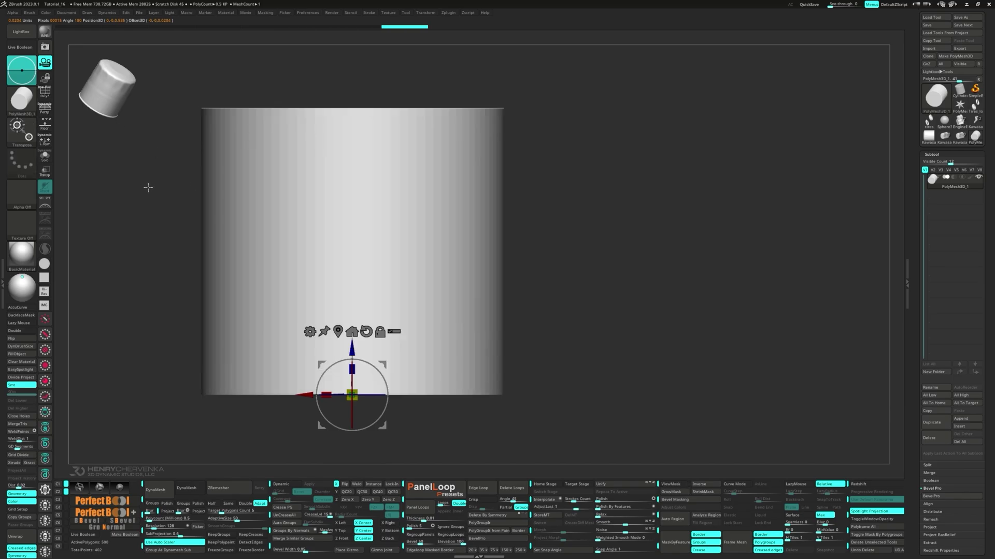
- Select the cylinder's flat top end with a rectangle and delete its faces, leaving the top open
key(space)
click(128, 200)
key(q)
ctrl+shift+drag(176, 87, 610, 170)
key(Delete)
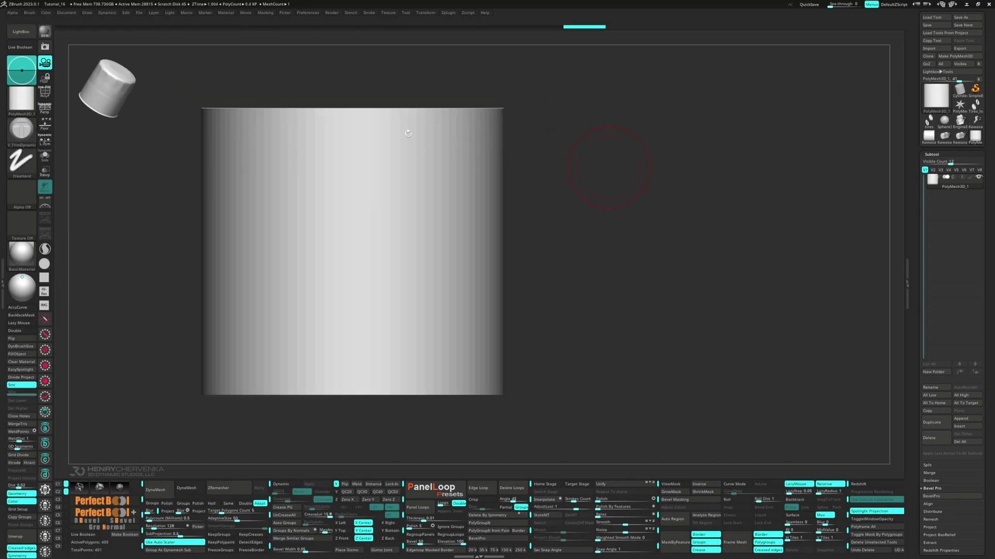
- Close the open top with a slightly domed, concentrically ringed cap using a ZModeler edge action
key(b)
key(z)
key(m)
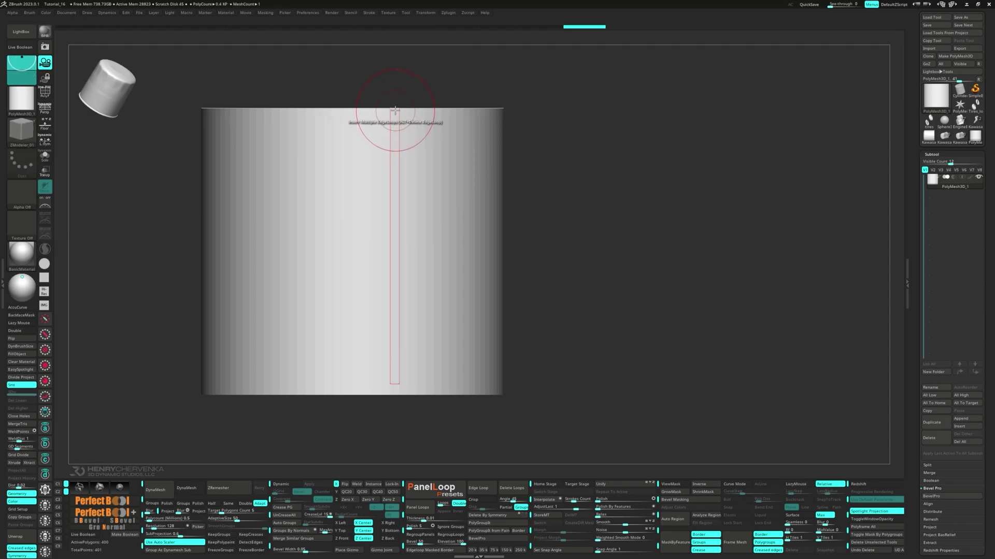
key(space)
click(313, 143)
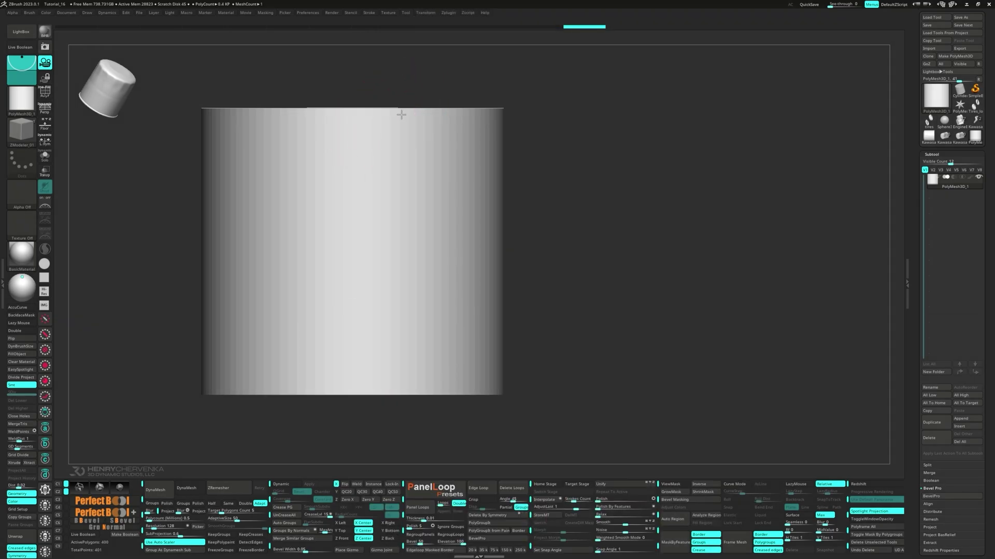
click(402, 110)
drag(418, 143, 423, 143)
- Merge the mesh into one polygroup with polyframe shown, and extrude the lowest polyloop outward into a thin flange
key(m)
click(542, 173)
ctrl+shift+drag(194, 94, 587, 89)
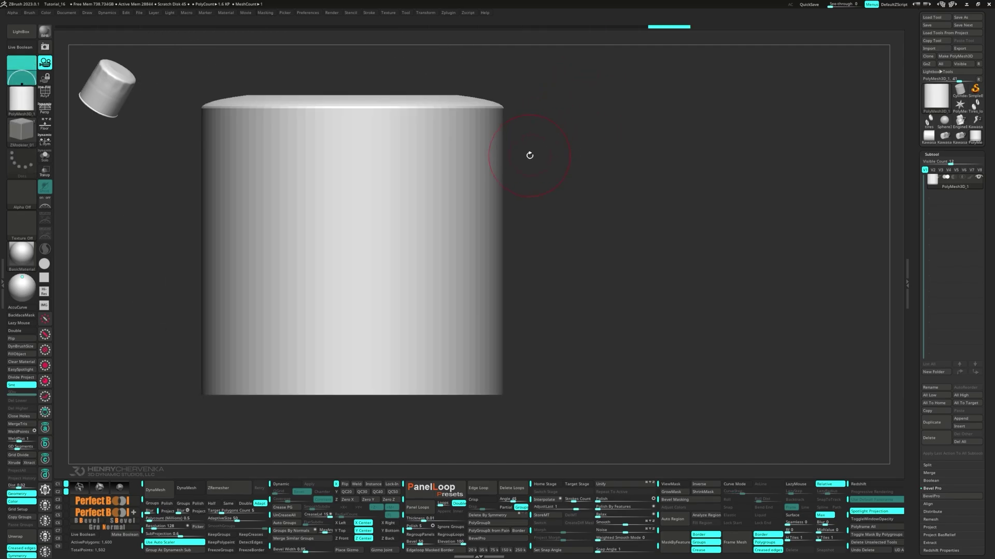
key(shift+f)
key(ctrl+w)
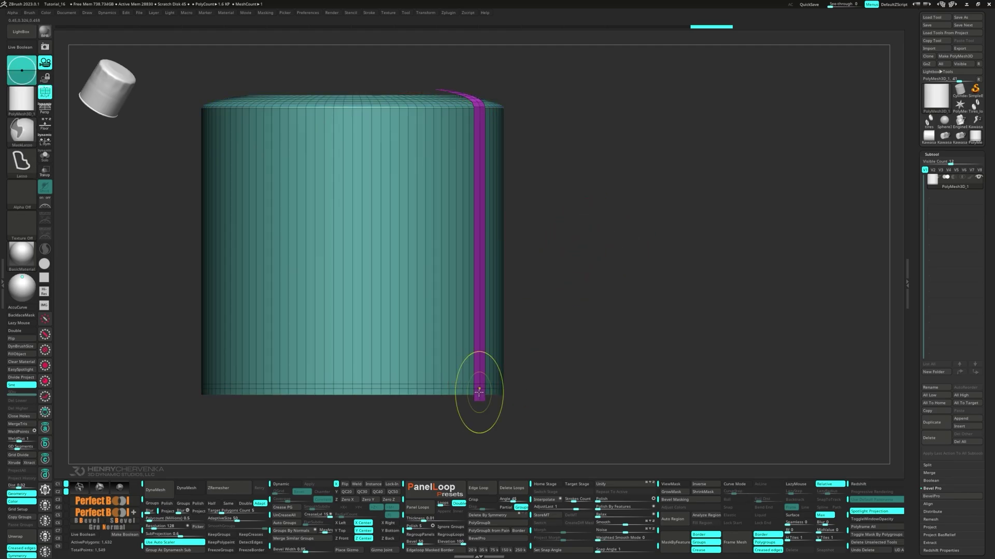
shift+drag(471, 391, 477, 392)
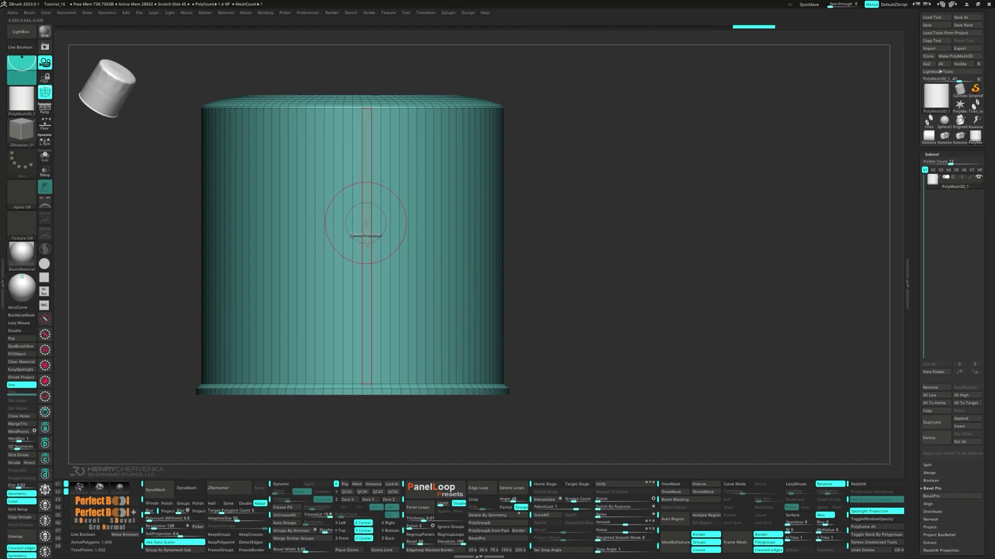
- Insert multiple edge loops along the cylinder's side wall and turn on dynamic subdivision
key(space)
click(356, 238)
drag(359, 243, 448, 249)
right_drag(449, 250, 434, 243)
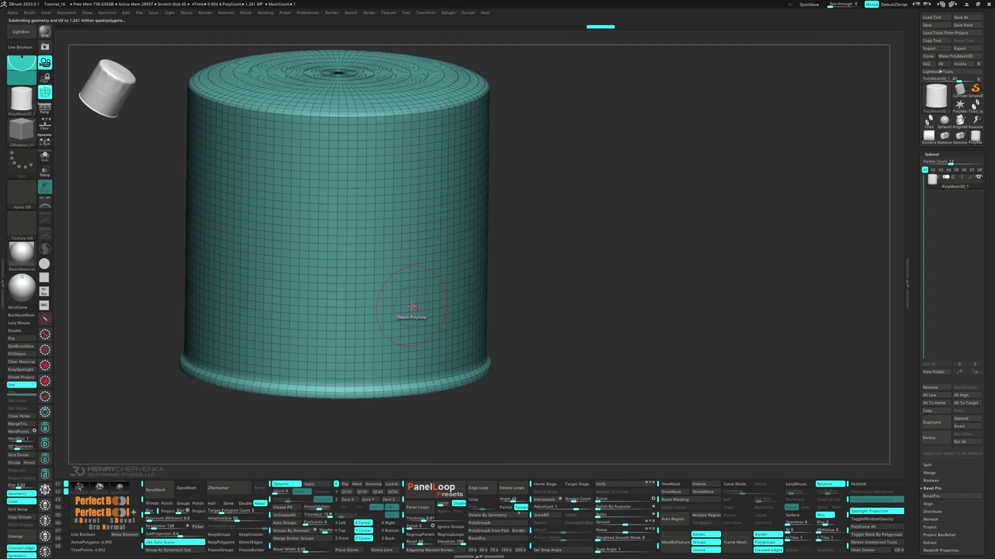
key(d)
right_drag(384, 345, 378, 373)
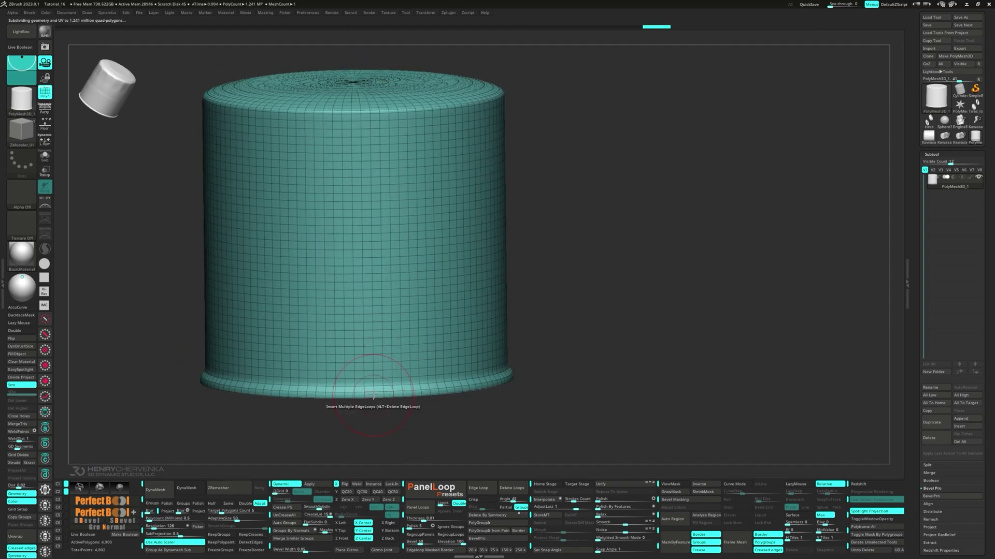
- Hide the polyframe and crease the edge loop around the bottom flange to sharpen it
key(shift+f)
ctrl+right_drag(396, 408, 426, 386)
key(space)
click(358, 369)
click(358, 428)
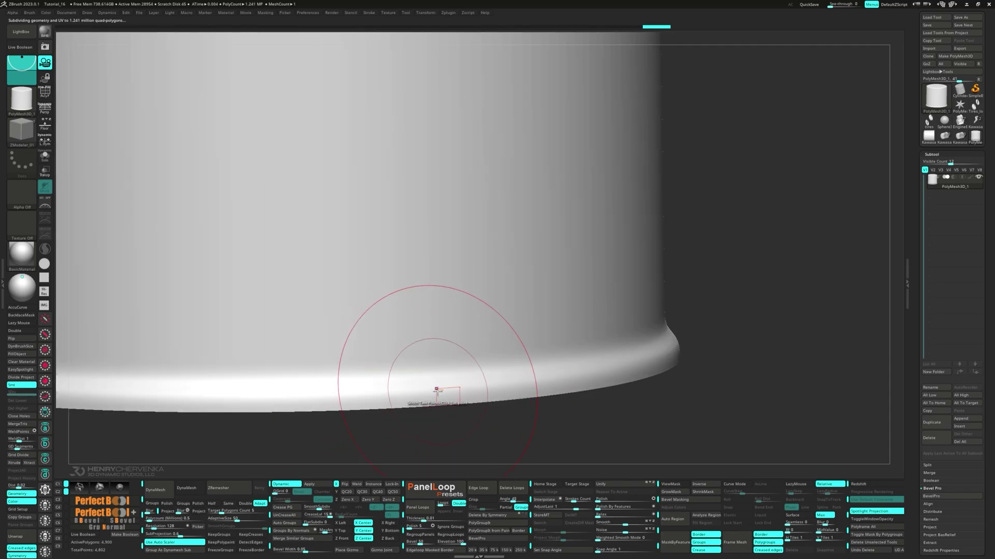
click(421, 390)
- Convert the smoothed cap to a DynaMesh
key(f)
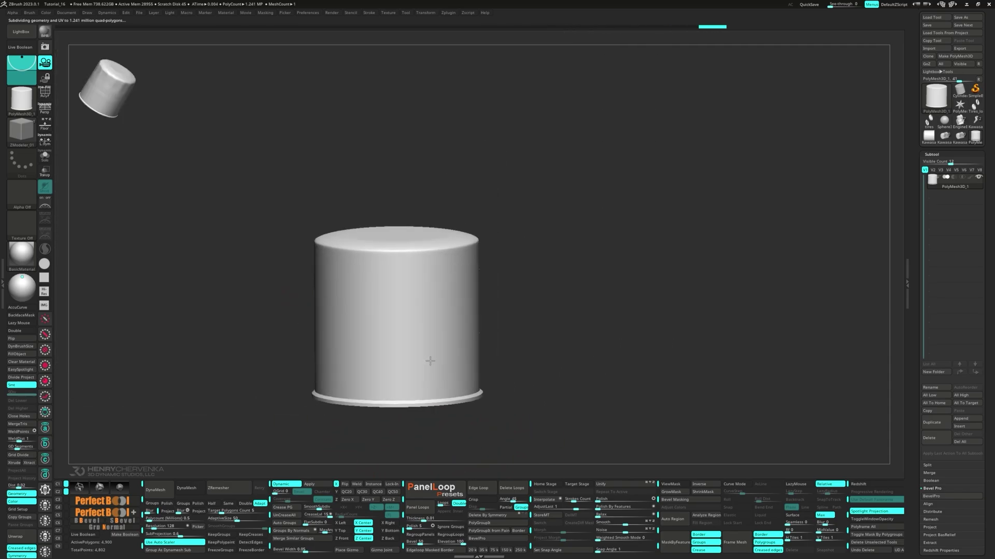
right_drag(422, 360, 250, 458)
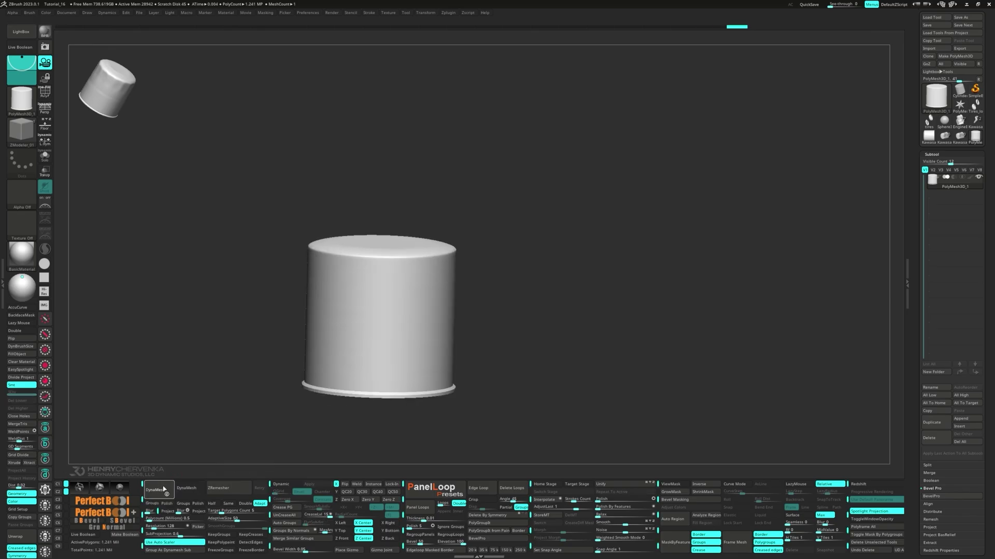
click(164, 489)
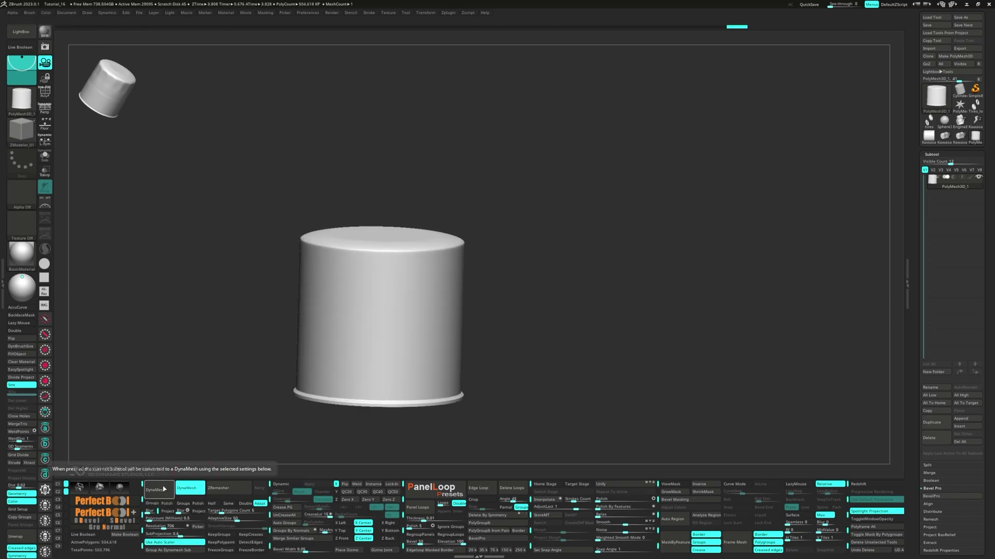
- Mask the cap's lower half with a soft fade by lassoing the upper half from far away and inverting the mask
mouse_move(433, 294)
right_down()
mouse_move(435, 332)
mouse_move(436, 267)
mouse_move(477, 302)
mouse_move(465, 306)
mouse_move(434, 233)
mouse_move(474, 228)
right_up()
mouse_move(501, 145)
ctrl+mouse_down()
mouse_move(366, 84)
mouse_move(184, 106)
mouse_move(158, 152)
mouse_move(162, 237)
mouse_move(171, 179)
ctrl+mouse_up()
key(ctrl+h)
alt+right_drag(455, 276, 391, 226)
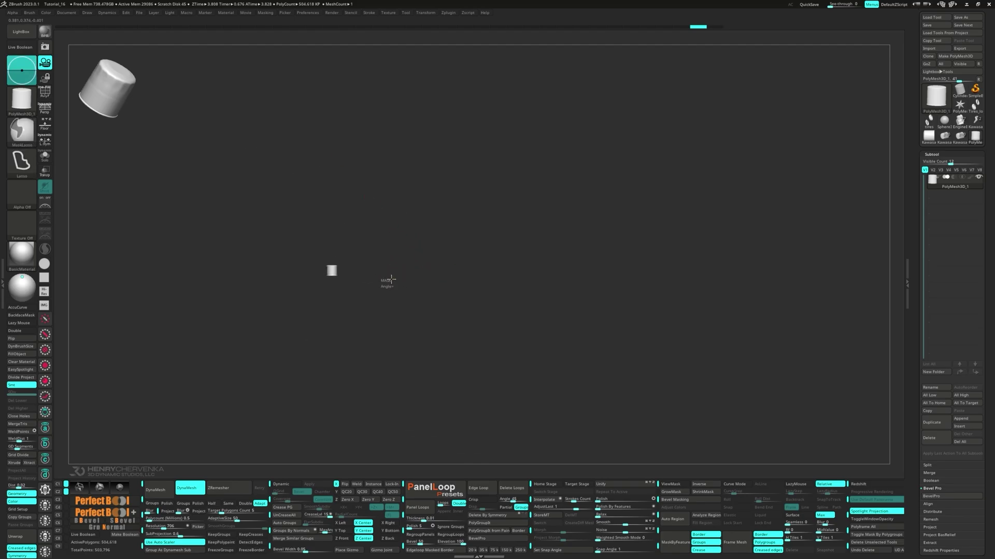
mouse_move(389, 278)
ctrl+mouse_down()
mouse_move(257, 261)
mouse_move(262, 284)
mouse_move(274, 270)
ctrl+mouse_up()
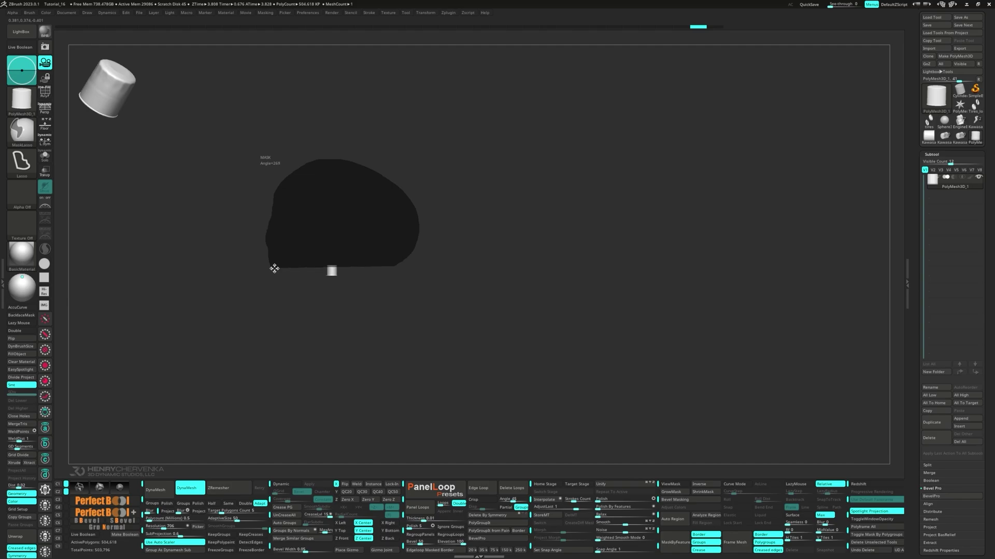
ctrl+drag(274, 270, 275, 269)
mouse_move(479, 290)
alt+right_down()
mouse_move(490, 350)
mouse_move(513, 373)
alt+right_up()
ctrl+click(516, 294)
ctrl+right_drag(342, 286, 436, 266)
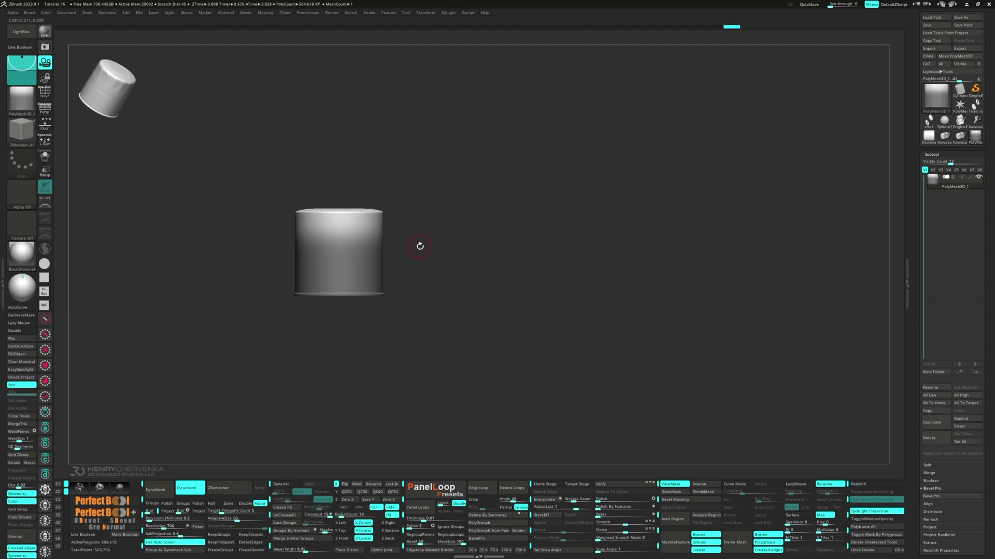
- Prepare a circular clip with 14-fold radial symmetry and look straight down on the cap's top
key(m)
click(416, 281)
drag(433, 246, 422, 302)
key(ctrl+2)
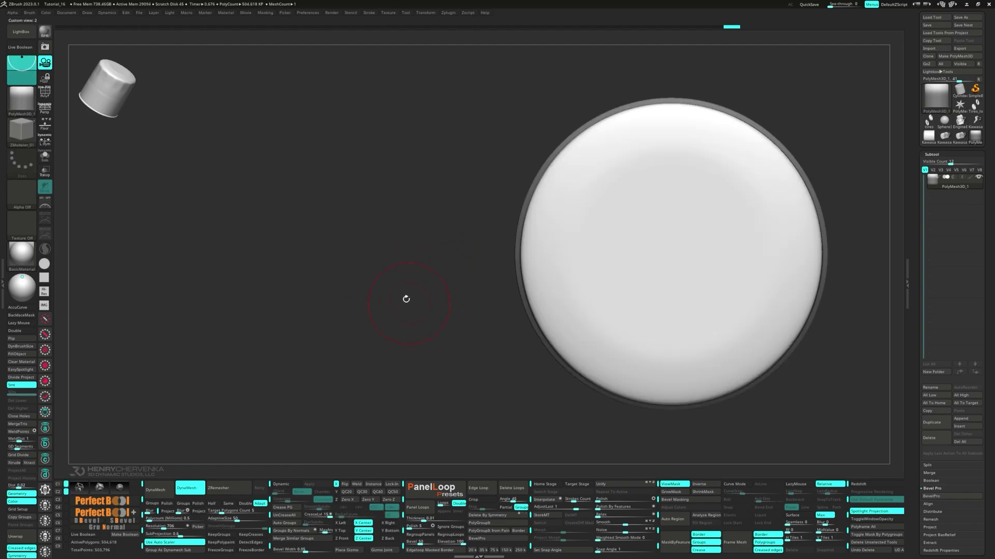
mouse_move(316, 227)
ctrl+shift+mouse_down()
mouse_move(465, 346)
mouse_move(506, 370)
mouse_move(556, 380)
ctrl+shift+mouse_up()
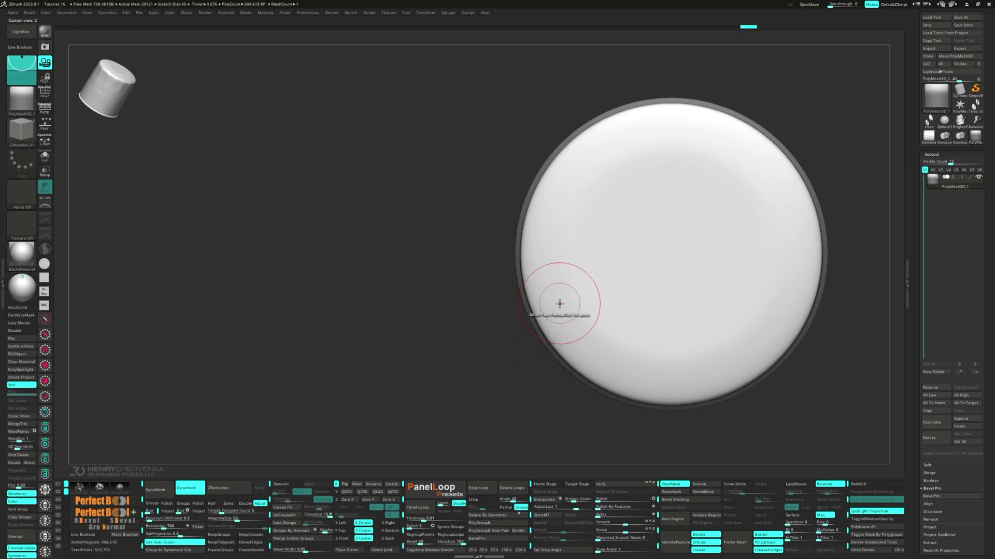
ctrl+shift+drag(316, 233, 606, 365)
mouse_move(445, 291)
mouse_down()
mouse_move(593, 339)
mouse_move(445, 291)
mouse_up()
key(ctrl+z)
mouse_move(370, 236)
ctrl+shift+mouse_down()
mouse_move(537, 371)
mouse_move(524, 368)
mouse_move(544, 371)
ctrl+shift+mouse_up()
mouse_move(471, 305)
right_down()
mouse_move(553, 318)
mouse_move(471, 304)
right_up()
key(ctrl+z)
- Clip concave flutes into the cap's unmasked upper wall with a circular clip and 14-fold radial symmetry
ctrl+shift+drag(433, 247, 539, 387)
mouse_move(586, 299)
right_down()
mouse_move(611, 272)
mouse_move(617, 296)
mouse_move(594, 238)
right_up()
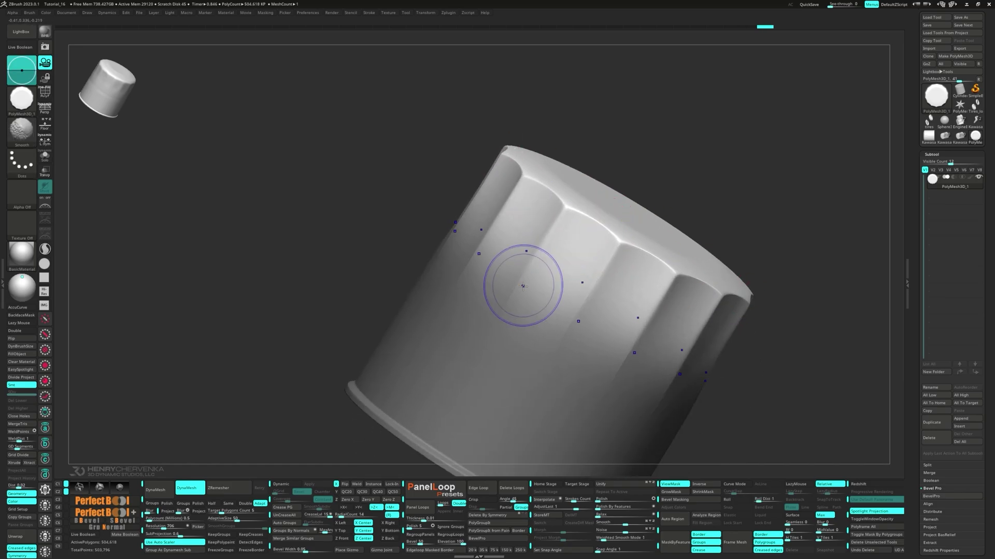
right_drag(522, 284, 562, 223)
mouse_move(588, 265)
right_down()
mouse_move(577, 233)
mouse_move(744, 313)
mouse_move(648, 295)
right_up()
- Smooth the sharp ridges and upper edges of the flutes around the cap
shift+drag(489, 283, 482, 284)
mouse_move(483, 284)
right_down()
mouse_move(513, 336)
mouse_move(515, 302)
mouse_move(375, 250)
mouse_move(379, 267)
right_up()
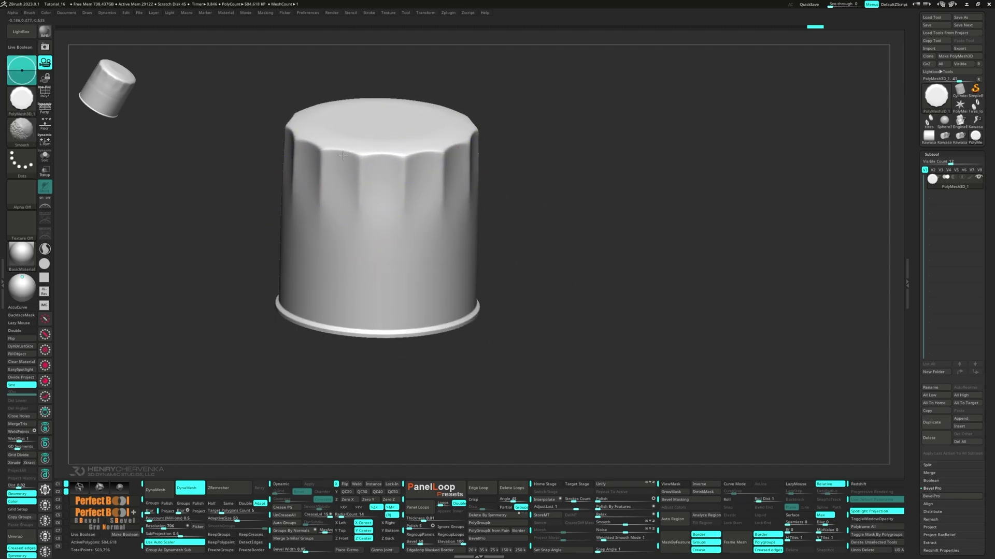
shift+drag(358, 161, 360, 170)
right_drag(360, 178, 376, 247)
- Carve a groove around the cap below the flutes with V_Standard at radial count 100, and soften it with AdjustLast
alt+right_drag(376, 246, 324, 218)
key(space)
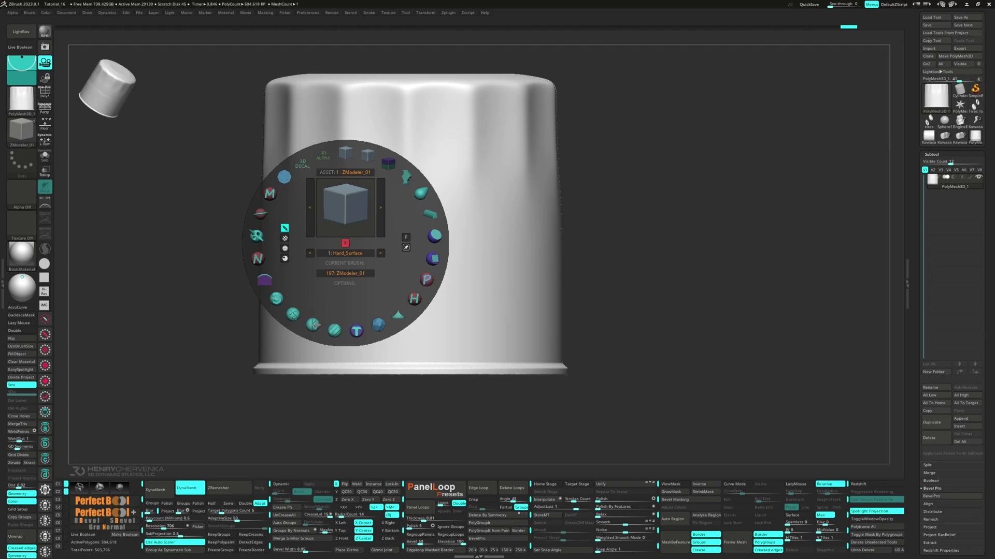
click(313, 325)
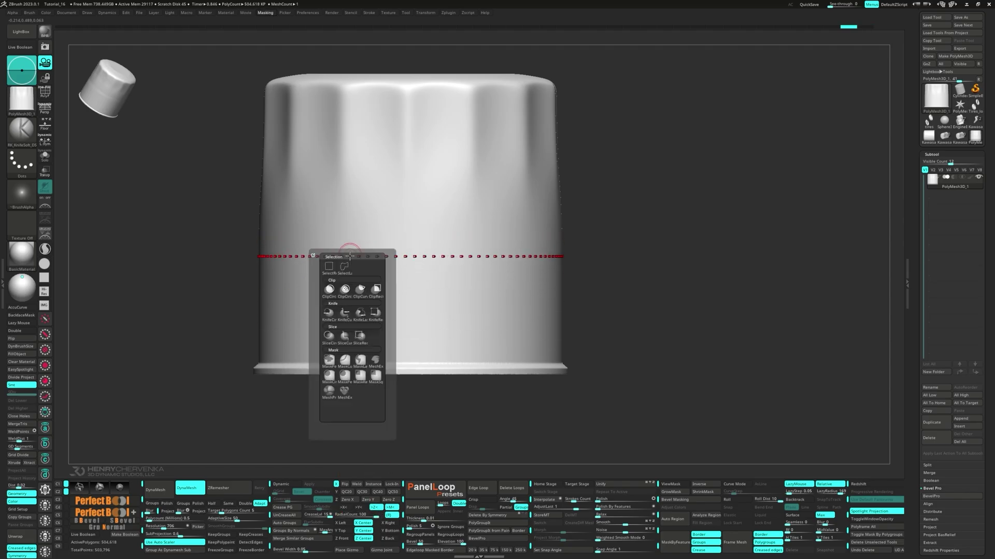
key(space)
click(316, 258)
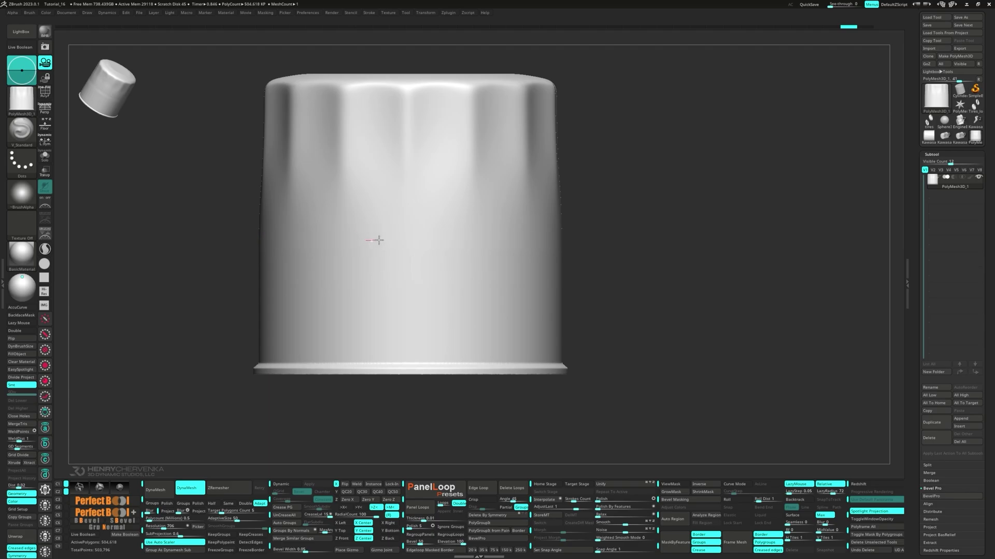
click(379, 240)
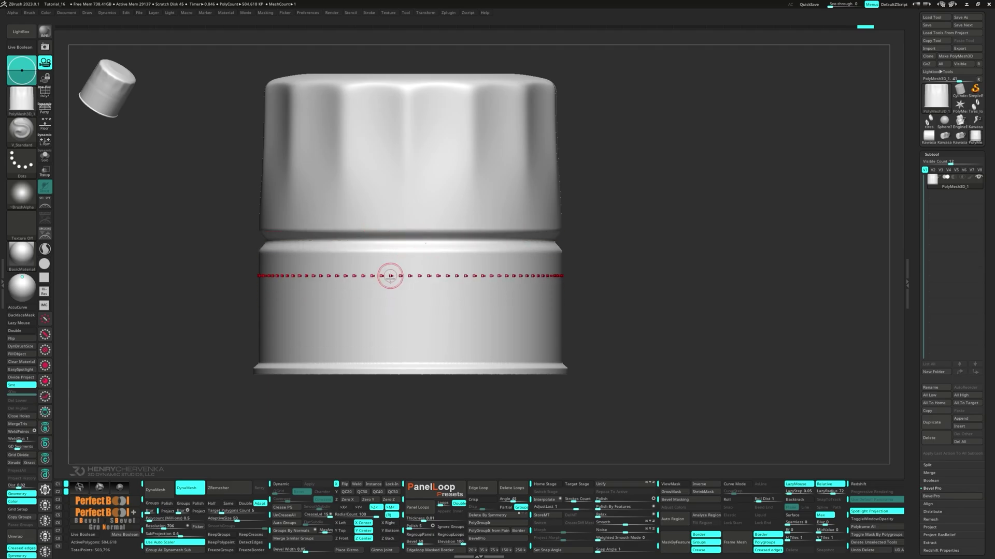
drag(574, 508, 567, 508)
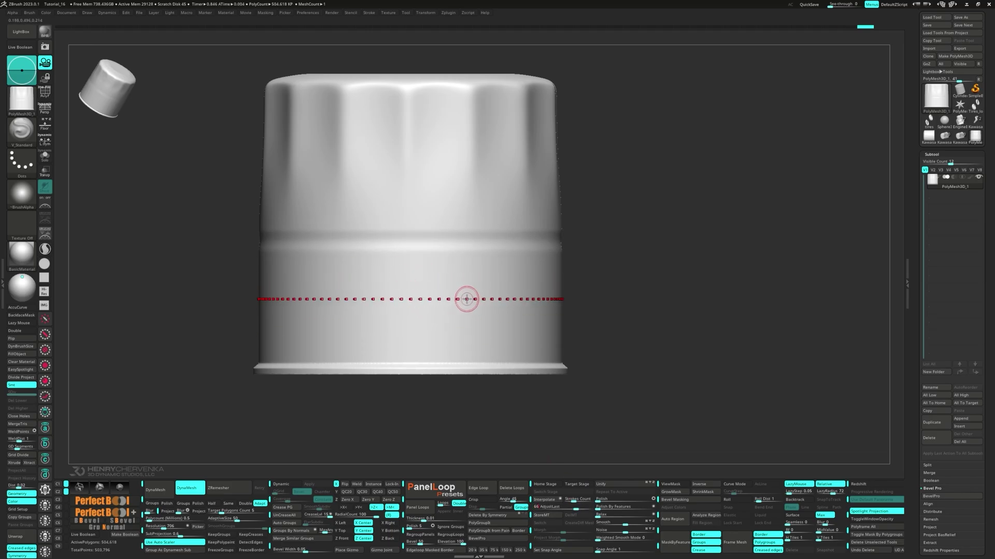
- Flatten the cap's top face with the trim brush and smooth its surface and rim
right_drag(506, 311, 519, 326)
key(space)
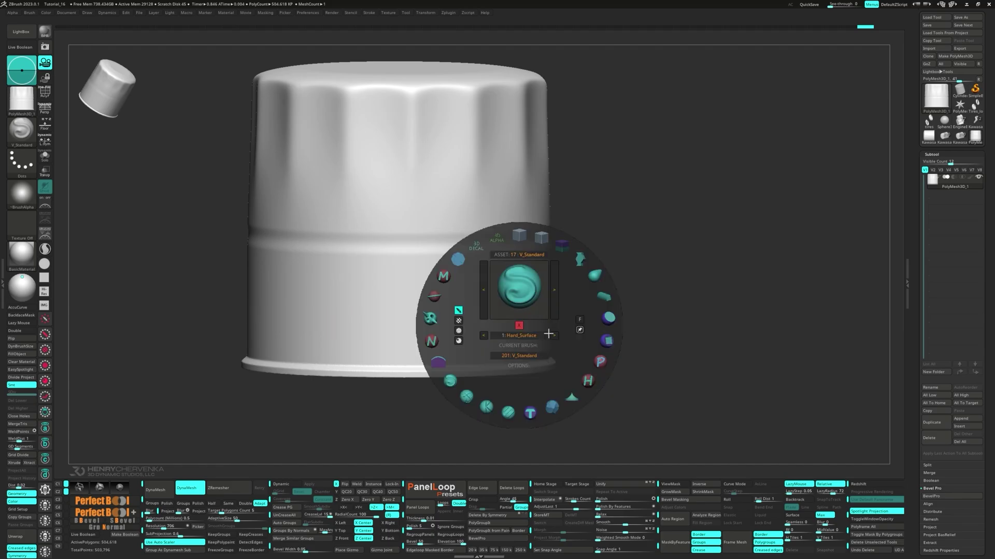
click(529, 416)
mouse_move(402, 117)
right_down()
mouse_move(382, 233)
mouse_move(390, 252)
right_up()
drag(423, 239, 409, 243)
right_drag(415, 228, 357, 254)
shift+drag(344, 275, 363, 273)
mouse_move(363, 274)
right_down()
mouse_move(368, 254)
mouse_move(392, 260)
right_up()
shift+drag(392, 261, 382, 273)
right_drag(381, 273, 456, 223)
drag(445, 235, 449, 238)
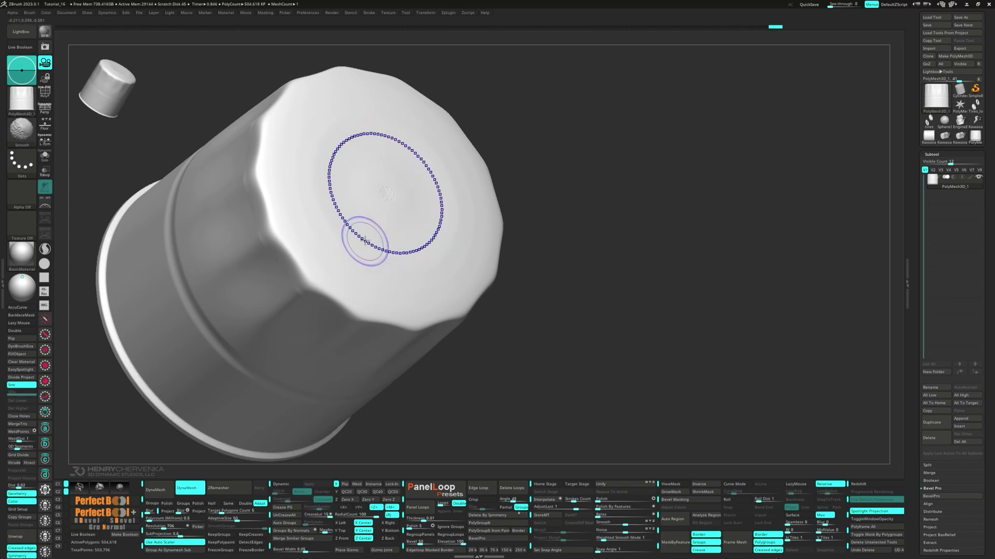
shift+drag(364, 237, 378, 246)
- Trim the cap's side wall below the groove and fine-tune the last stroke with AdjustLast
ctrl+right_drag(378, 246, 360, 290)
alt+right_drag(361, 290, 381, 264)
key(ctrl+shift+z)
key(ctrl+shift+z)
key(ctrl+shift+z)
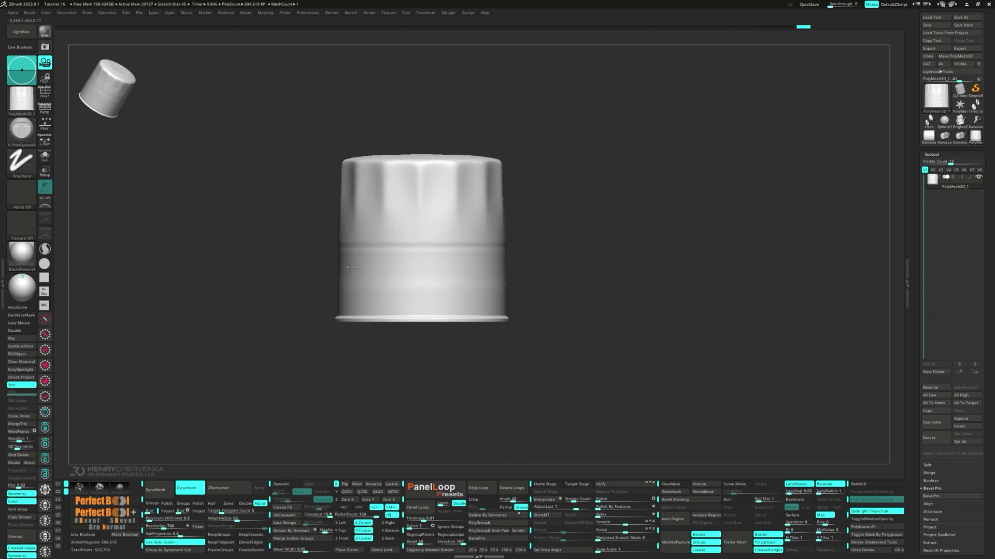
drag(351, 268, 348, 300)
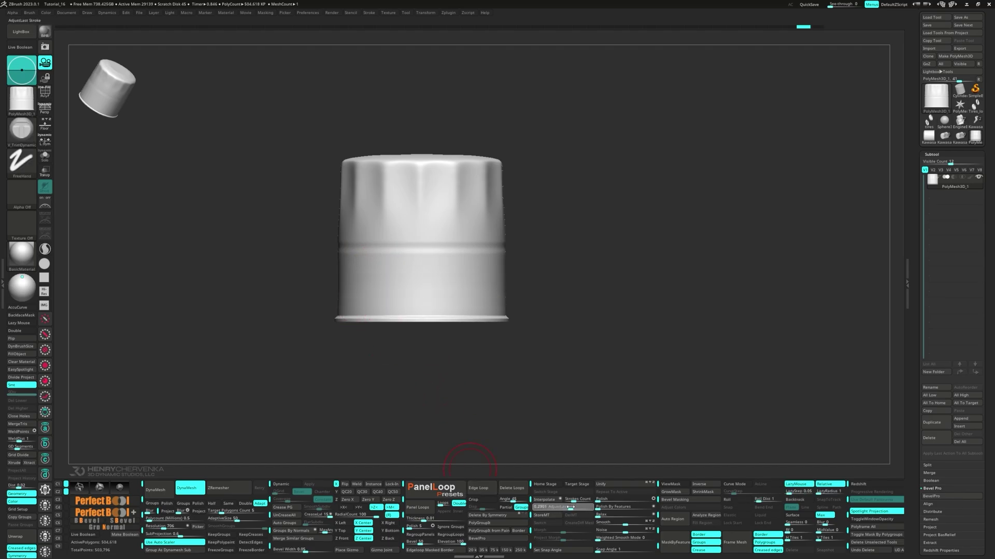
mouse_move(474, 391)
mouse_down()
mouse_move(455, 295)
mouse_move(440, 273)
mouse_move(473, 300)
mouse_move(468, 278)
mouse_up()
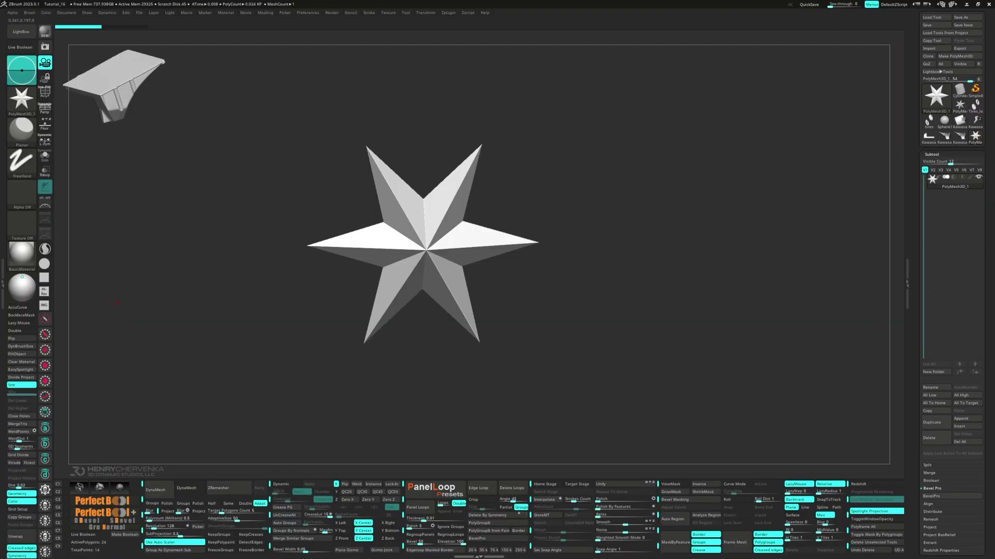
- Replace the new star mesh with a cube primitive
drag(560, 315, 525, 315)
key(w)
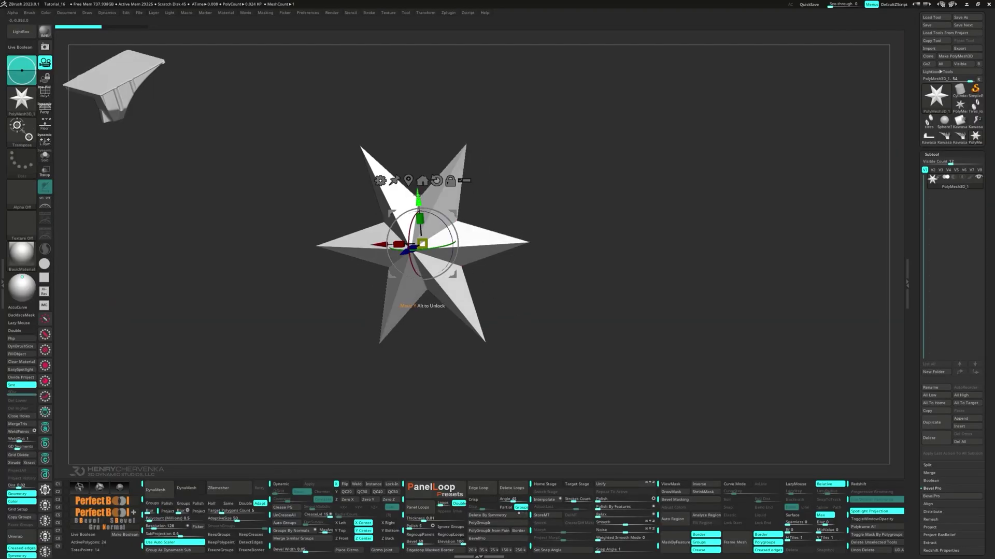
click(379, 180)
click(444, 175)
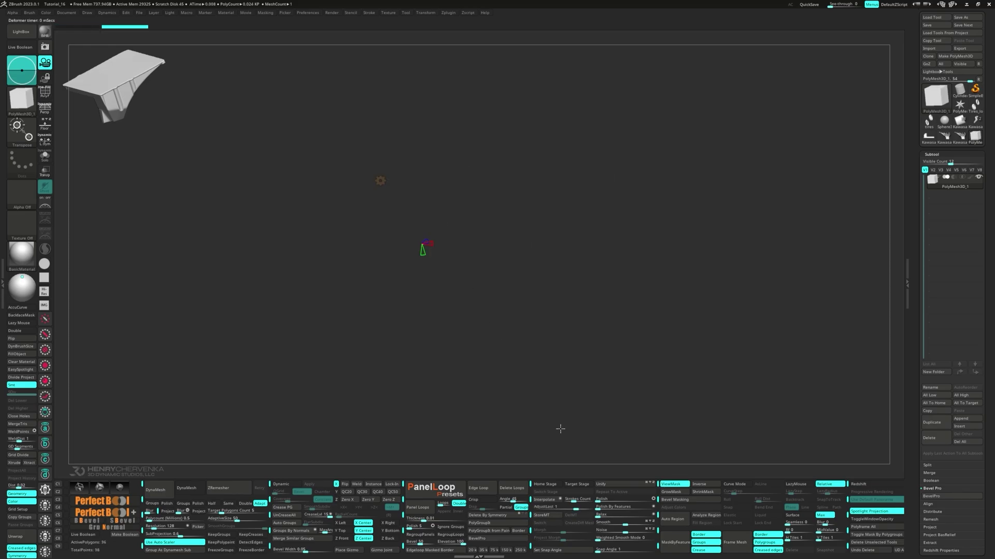
- Unify the cube's size and strip its extra edge loops with Delete Loops, with the polyframe shown
click(611, 484)
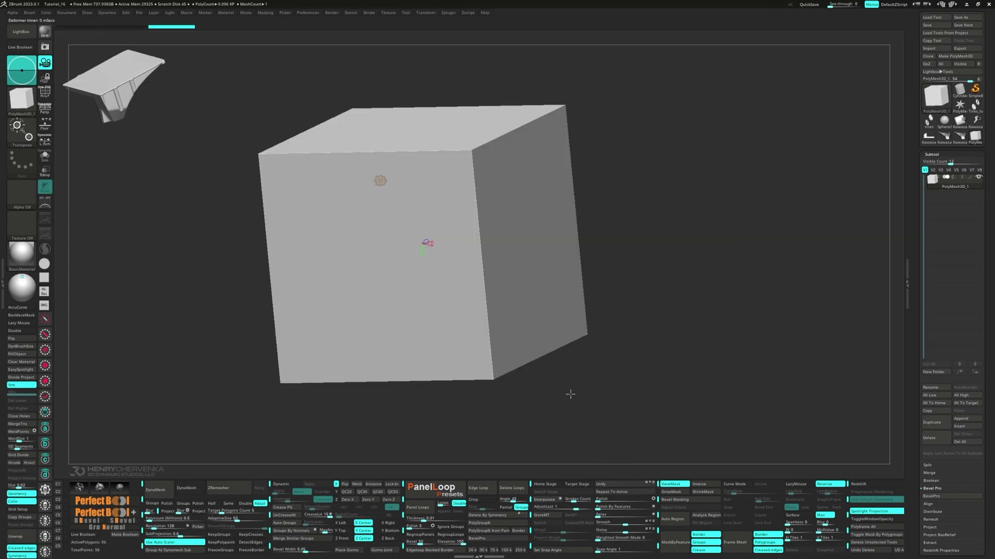
key(shift+f)
click(512, 487)
shift+drag(535, 384, 583, 352)
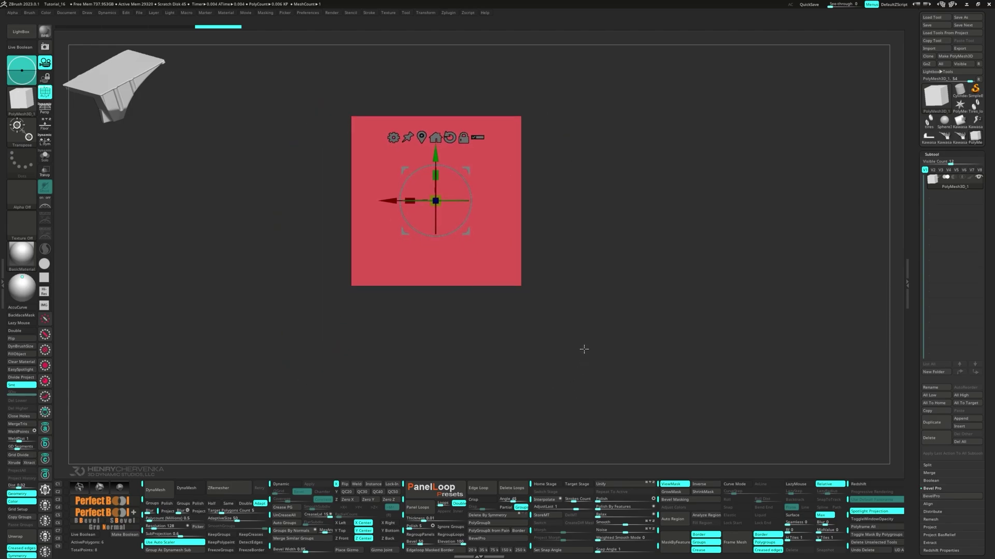
- Scale the cube into a thin rectangular plate, slightly shortened along one side
alt+drag(584, 349, 582, 347)
drag(348, 222, 322, 221)
drag(410, 201, 404, 203)
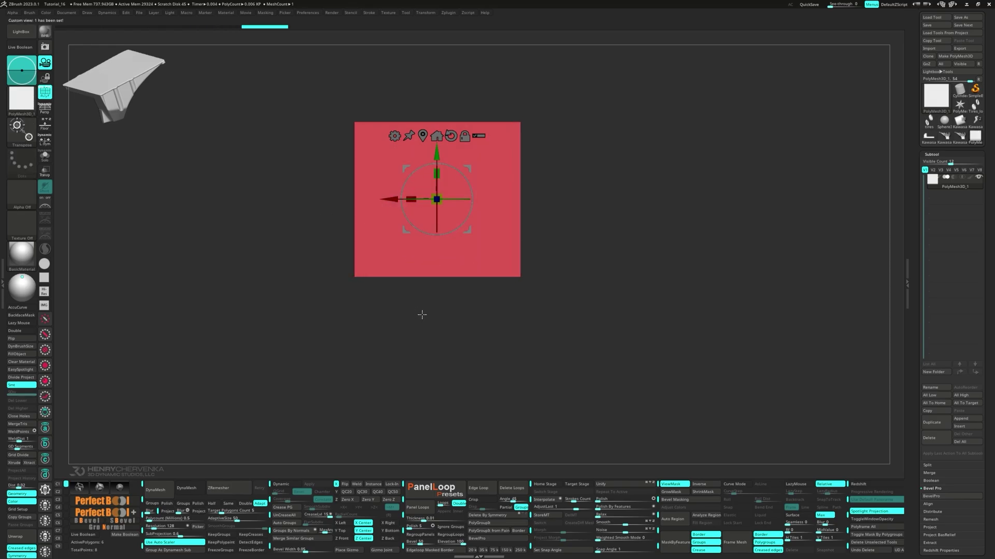
drag(423, 314, 427, 348)
alt+drag(574, 160, 577, 218)
alt+drag(440, 241, 441, 364)
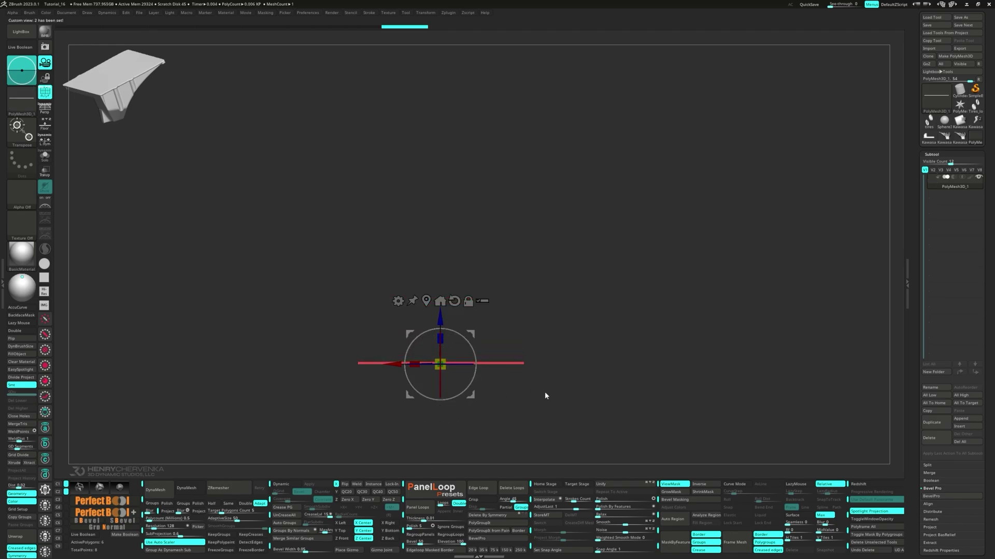
- Insert multiple evenly spaced edge loops in both directions across the plate with ZModeler to form a grid
mouse_move(560, 327)
mouse_down()
mouse_move(559, 311)
mouse_move(555, 342)
mouse_up()
key(q)
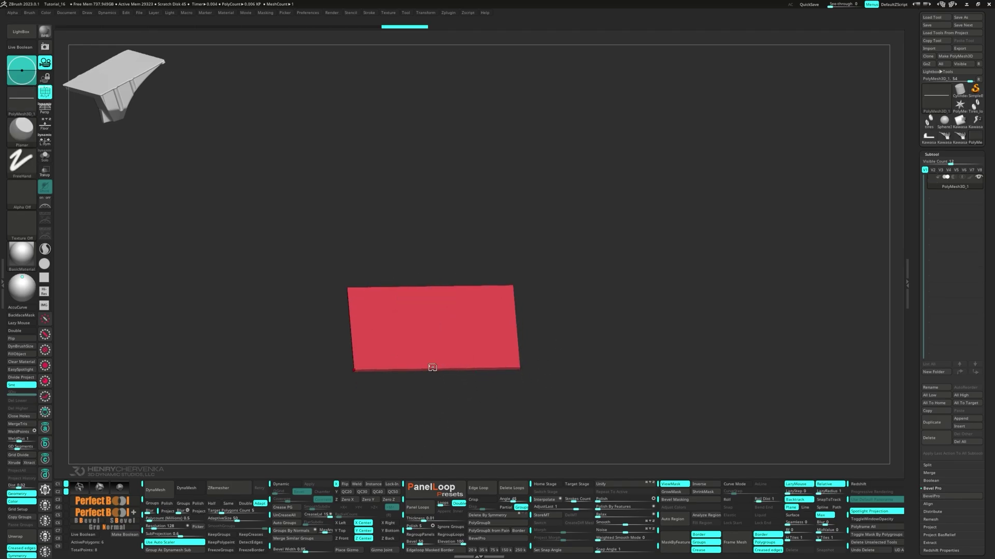
right_click(432, 368)
click(431, 283)
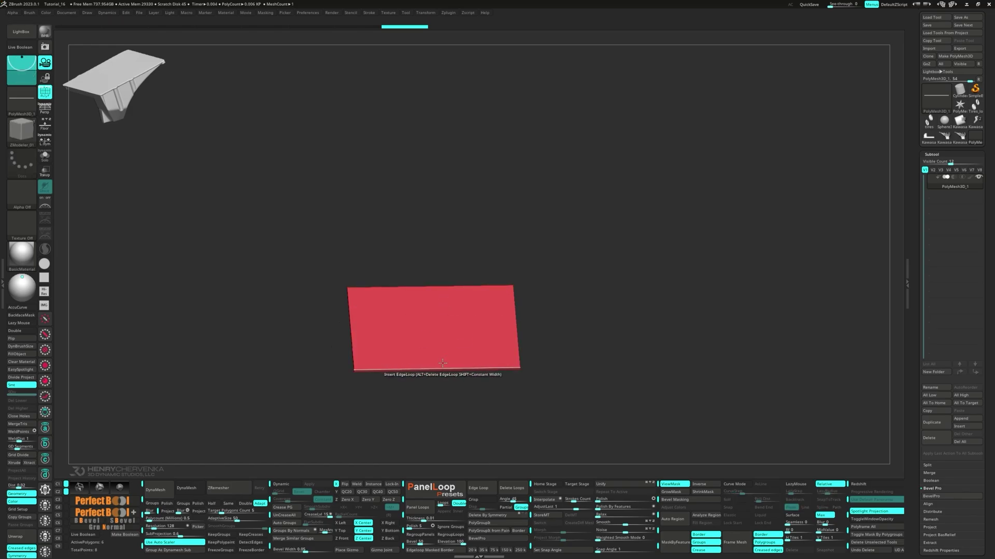
key(space)
click(445, 402)
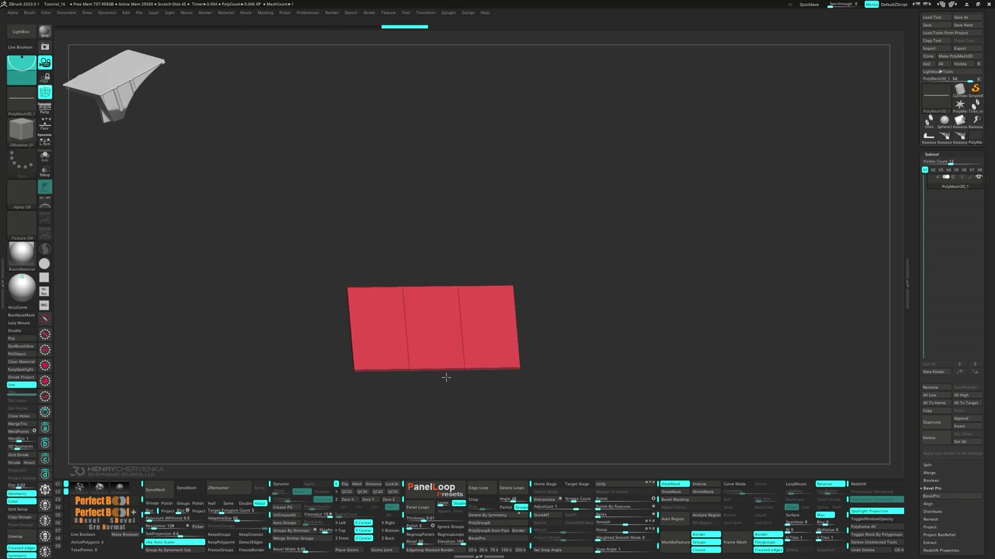
click(444, 344)
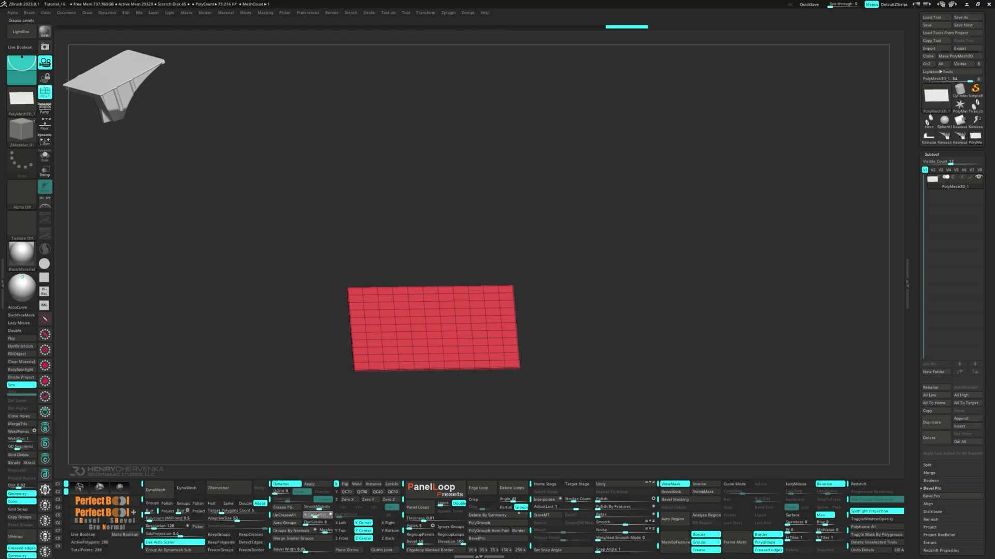
- Inset the plate's gridded face as a Flat Island with ZModeler, leaving a thin border around it
drag(419, 413, 373, 379)
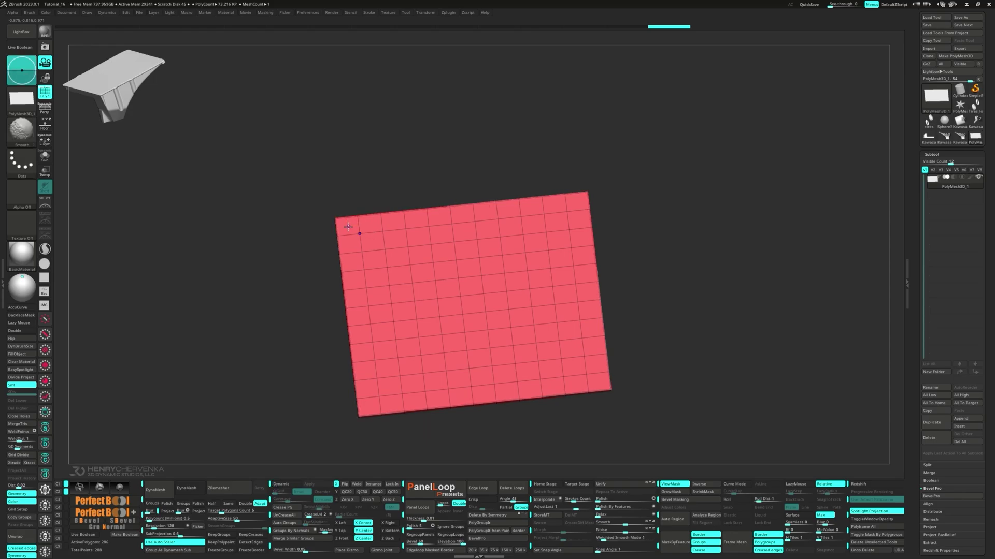
key(space)
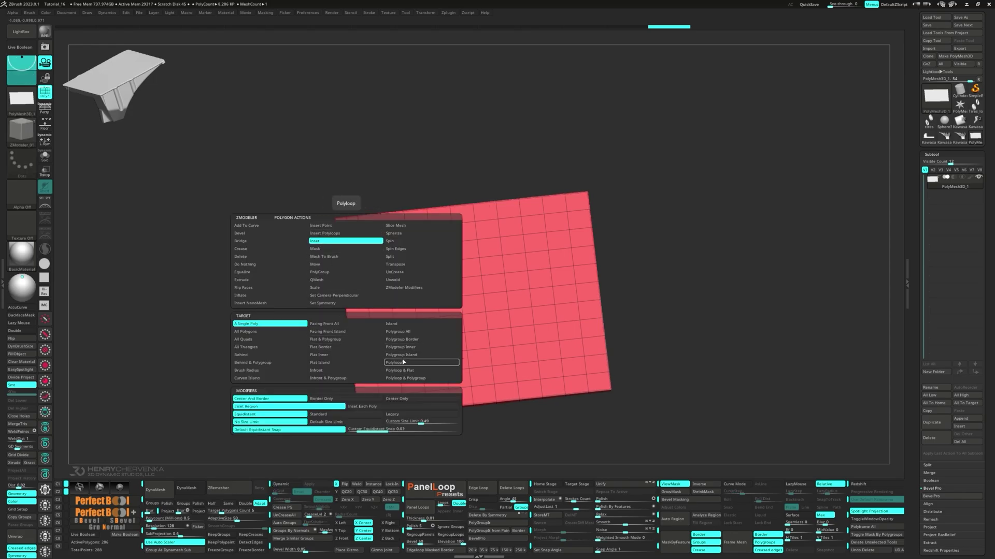
click(341, 364)
key(d)
key(space)
click(348, 416)
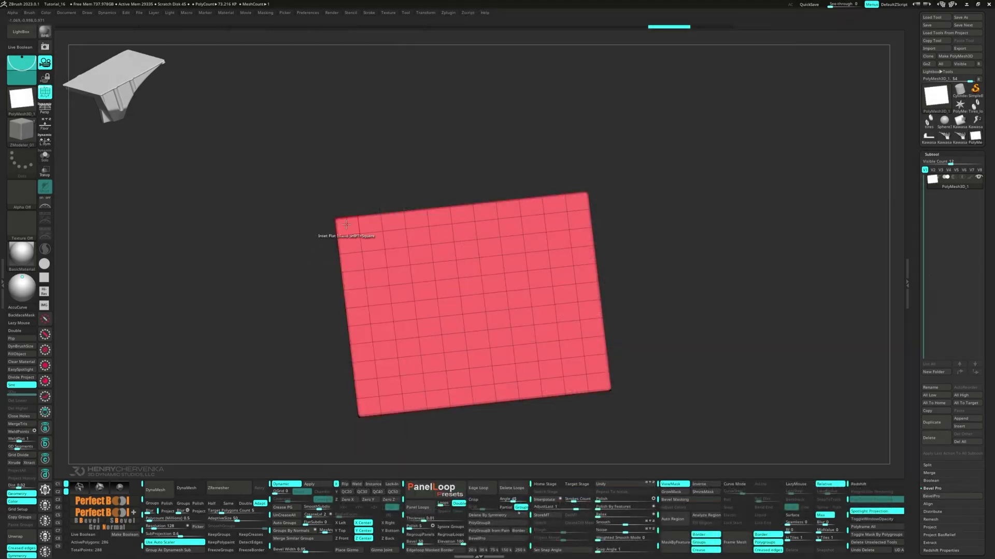
click(350, 228)
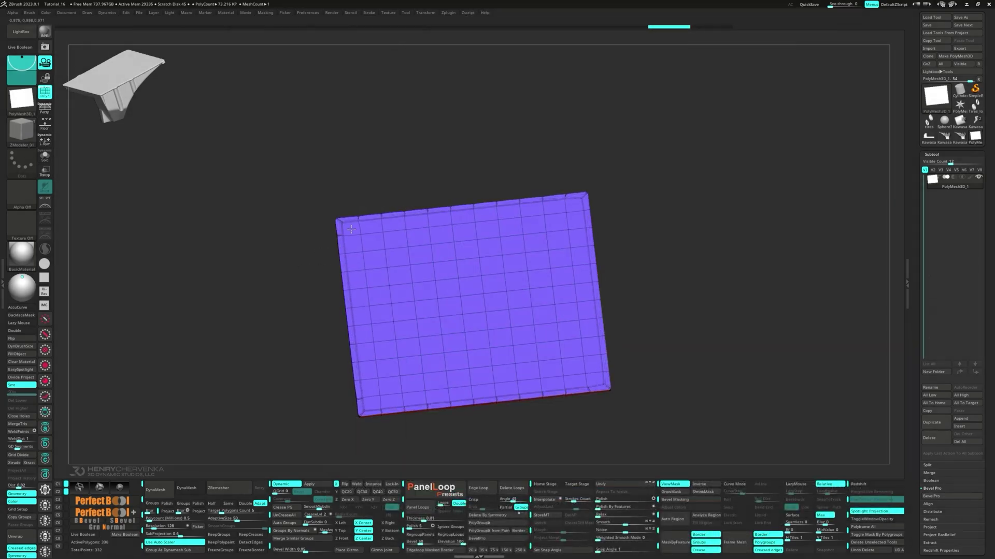
right_drag(350, 229, 379, 264)
key(ctrl+z)
key(space)
click(347, 227)
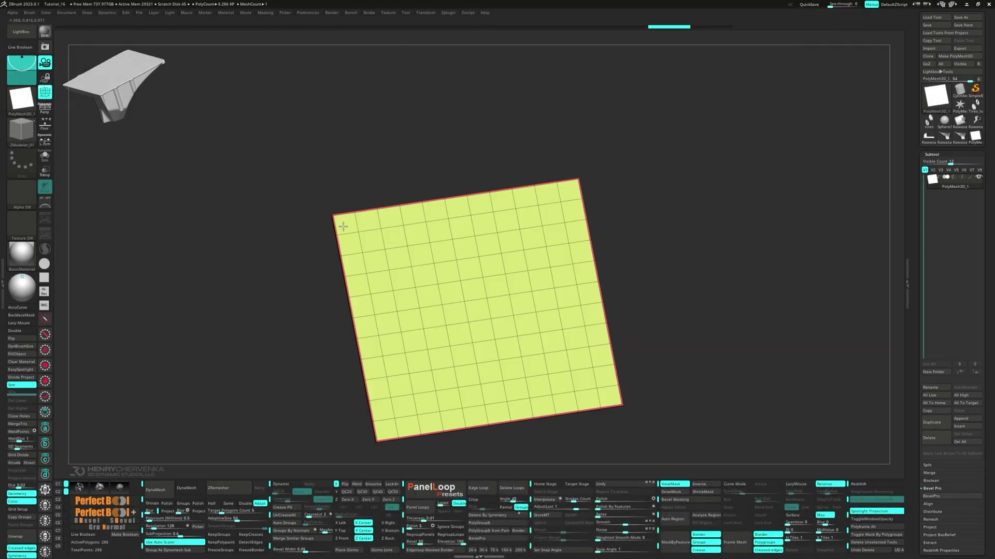
- Raise the inset panel slightly above its border with QMesh on a Polygroup Island target
key(space)
click(348, 282)
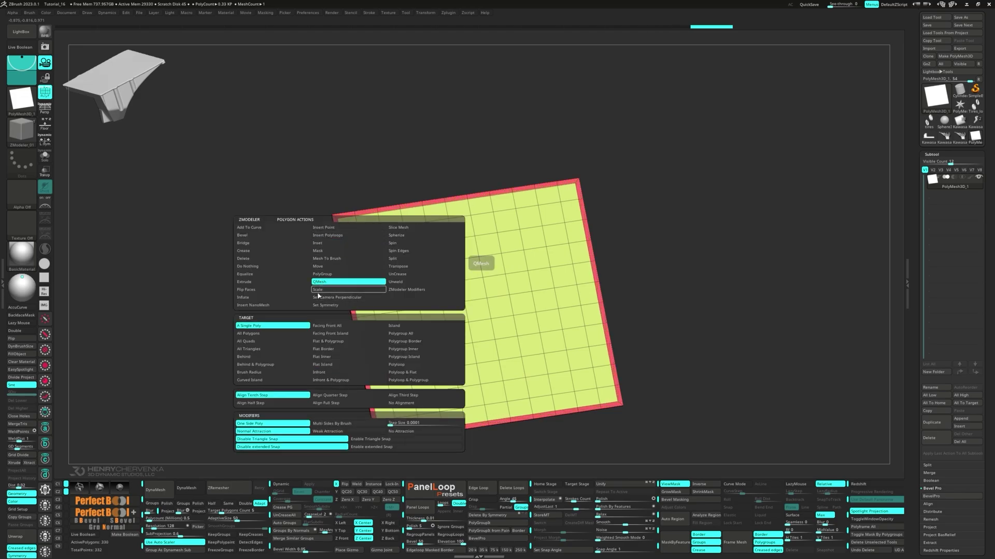
click(340, 359)
right_drag(404, 256, 400, 196)
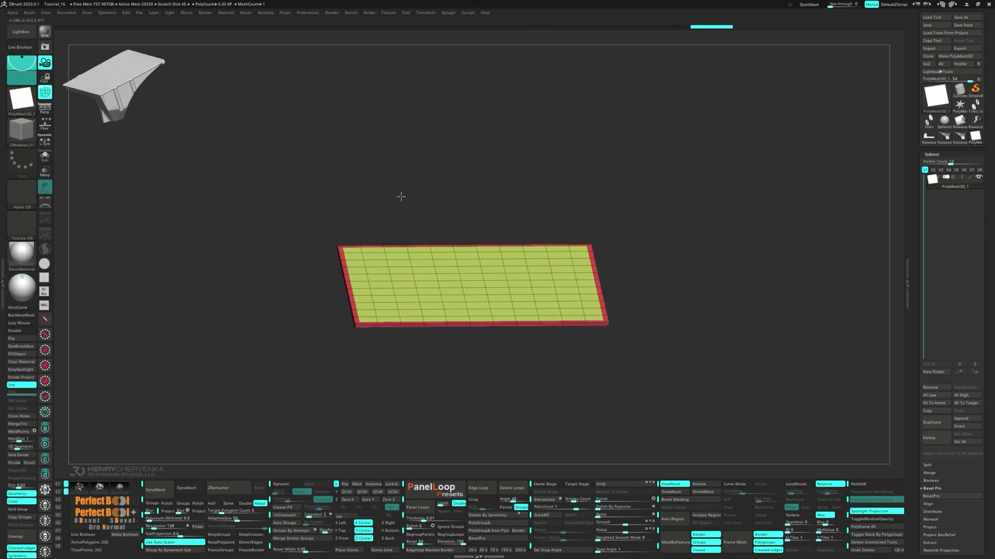
click(378, 278)
key(space)
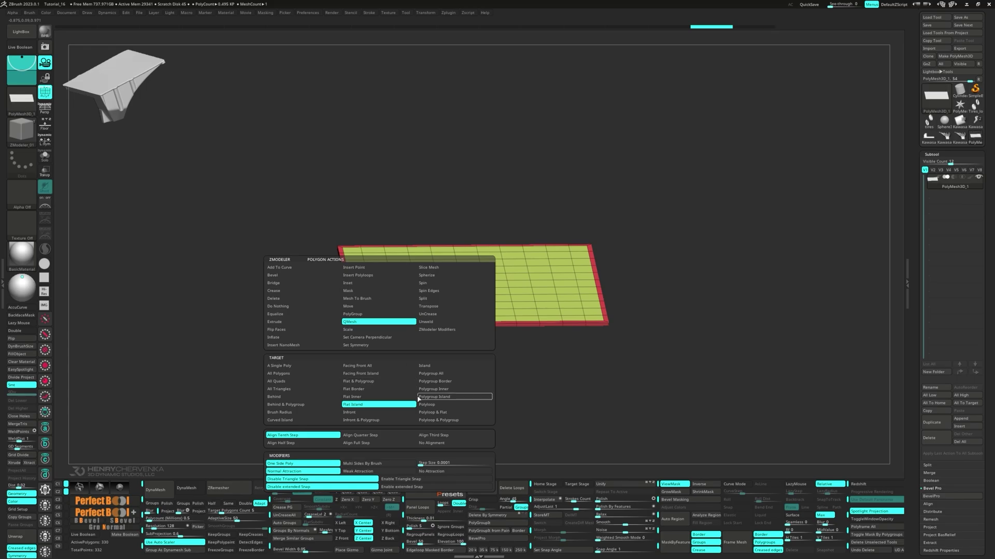
click(421, 397)
click(384, 292)
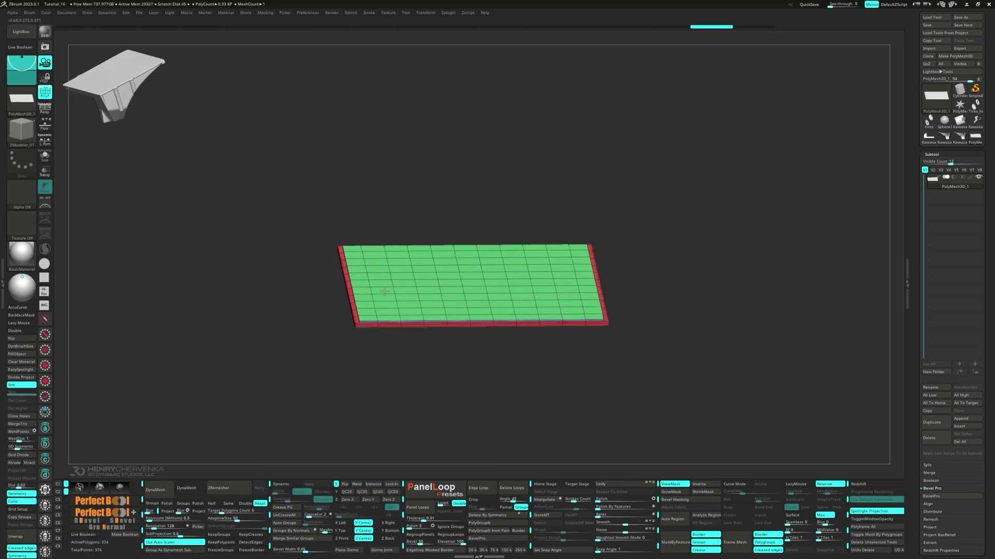
drag(384, 291, 382, 296)
mouse_move(382, 296)
right_down()
mouse_move(411, 295)
mouse_move(393, 317)
right_up()
- Fine-tune the raised panel along the plate's thickness with the gizmo and clear the mask
mouse_move(282, 302)
ctrl+shift+mouse_down()
mouse_move(582, 371)
mouse_move(574, 336)
mouse_move(576, 364)
ctrl+shift+mouse_up()
key(w)
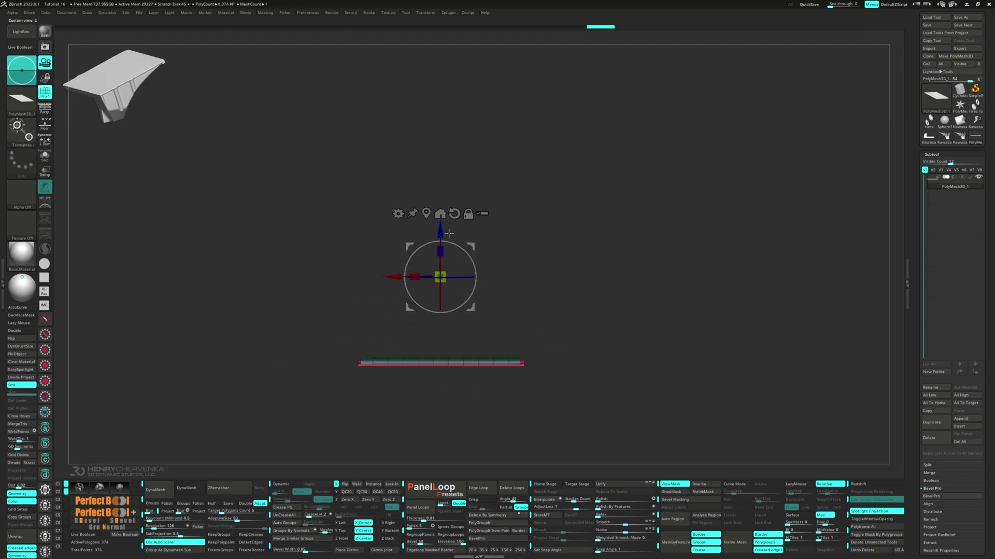
mouse_move(454, 234)
alt+mouse_down()
mouse_move(454, 319)
mouse_move(451, 253)
alt+mouse_up()
shift+right_drag(439, 249, 436, 247)
drag(439, 250, 440, 248)
ctrl+click(484, 253)
- Preview the plate with Dynamic Subdivision and assign the whole mesh to one polygroup
key(q)
mouse_move(633, 306)
mouse_down()
mouse_move(559, 401)
mouse_move(591, 351)
mouse_move(581, 339)
mouse_up()
key(shift+d)
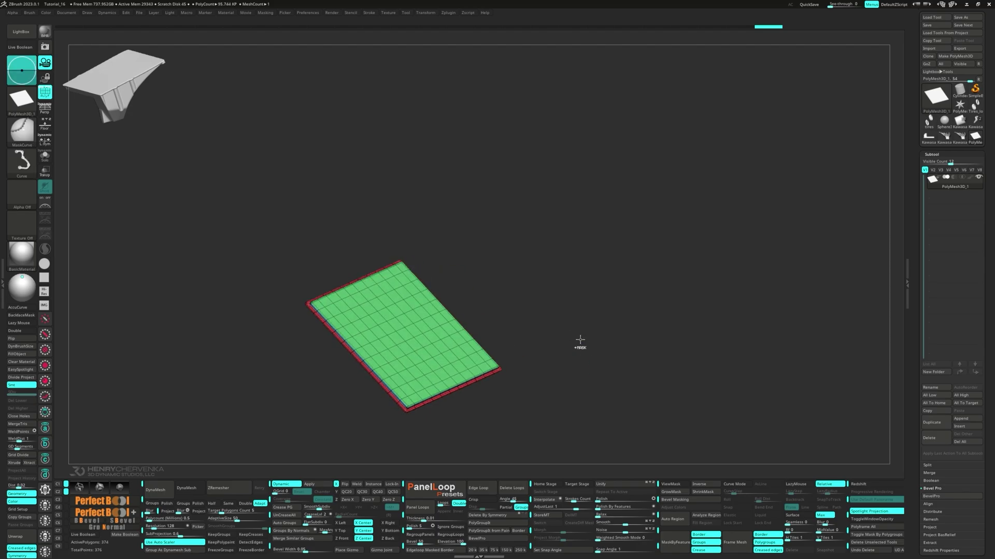
key(ctrl+w)
key(shift)
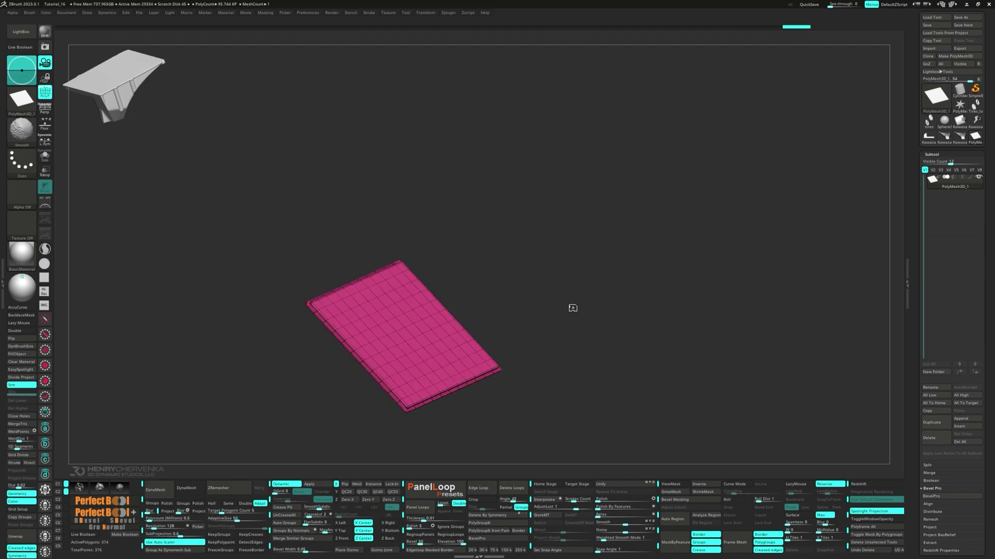
shift+drag(573, 309, 541, 213)
- Extrude a three-column strip along one side of the panel upward with QMesh on a Single Poly target
key(space)
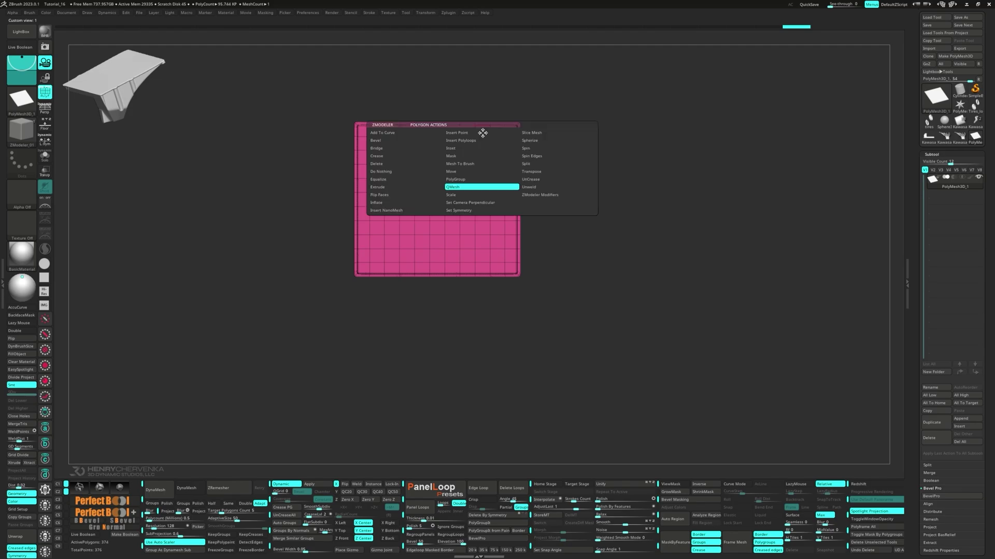
click(382, 232)
ctrl+right_drag(500, 142, 490, 222)
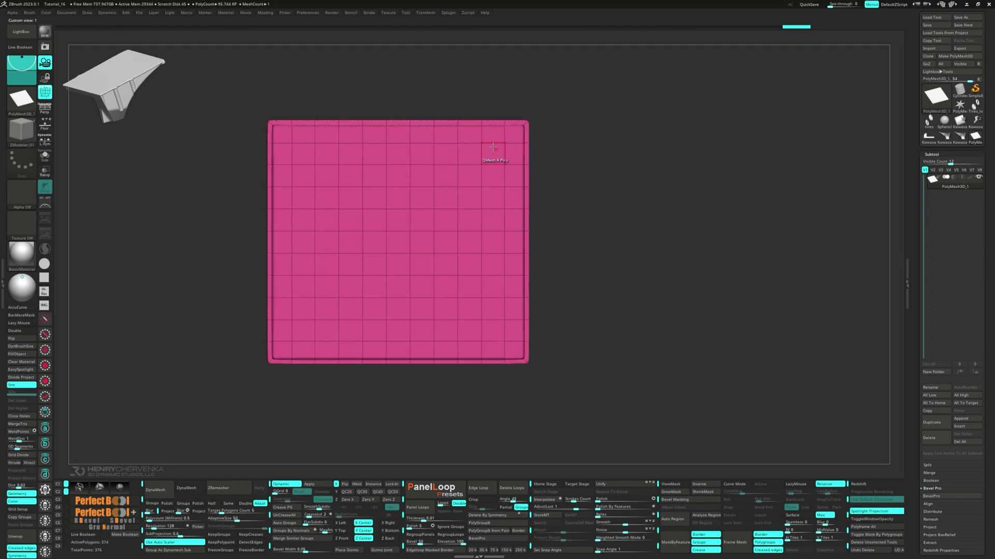
mouse_move(468, 135)
alt+mouse_down()
mouse_move(507, 135)
mouse_move(497, 202)
mouse_move(503, 267)
mouse_move(482, 313)
mouse_move(490, 348)
mouse_move(495, 250)
alt+mouse_up()
right_drag(495, 250, 483, 231)
key(space)
click(494, 350)
- Move the extruded strip's top faces upward with the gizmo to form a tall block
ctrl+drag(409, 197, 591, 268)
key(w)
click(398, 116)
drag(495, 289, 495, 244)
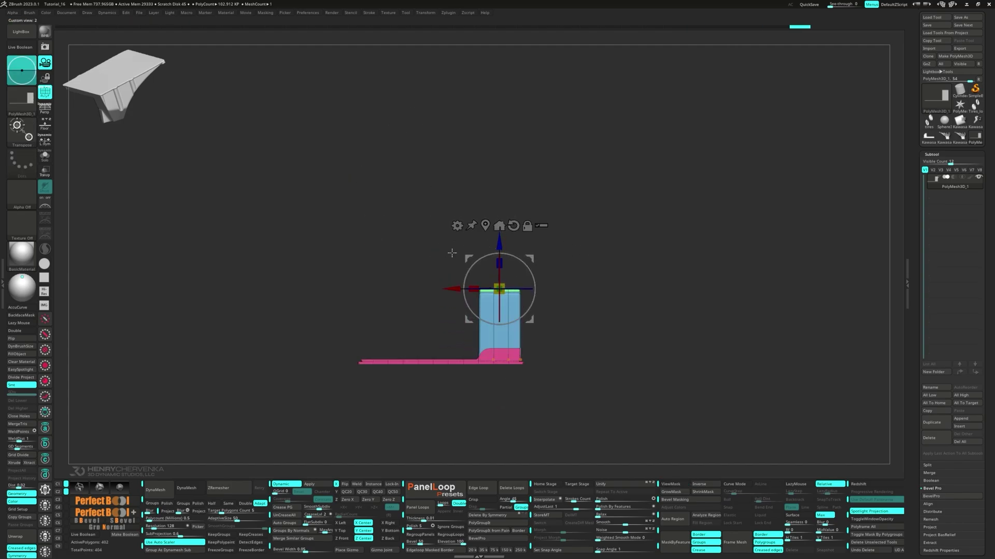
drag(448, 289, 446, 289)
- Mask the block in side view and pull its free upper end inward and down to slant that end
mouse_move(579, 306)
mouse_down()
mouse_move(601, 303)
mouse_move(585, 308)
mouse_up()
alt+drag(356, 299, 469, 297)
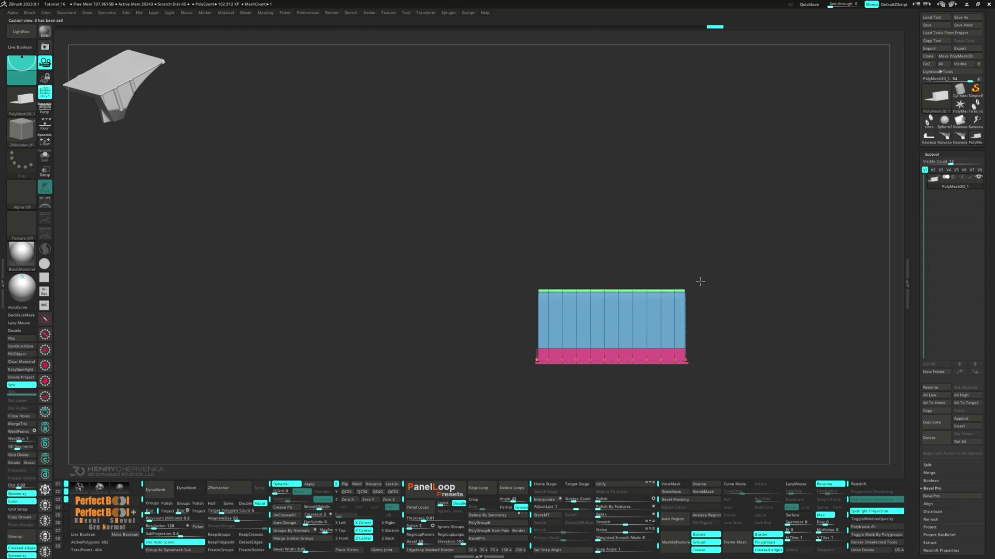
mouse_move(642, 268)
ctrl+mouse_down()
mouse_move(695, 304)
mouse_move(686, 307)
mouse_move(686, 286)
mouse_move(696, 285)
ctrl+mouse_up()
drag(685, 288, 735, 318)
ctrl+alt+drag(504, 255, 641, 311)
- Cut a concave slope from the plate's edge up to the block's top with ClipCurve and clear the mask
key(q)
key(m)
click(563, 374)
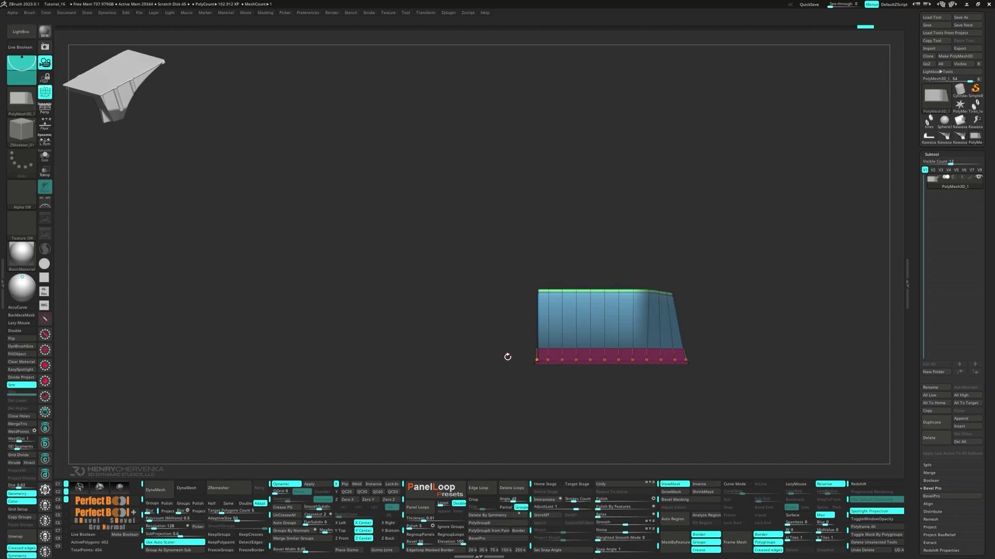
ctrl+shift+drag(501, 356, 539, 353)
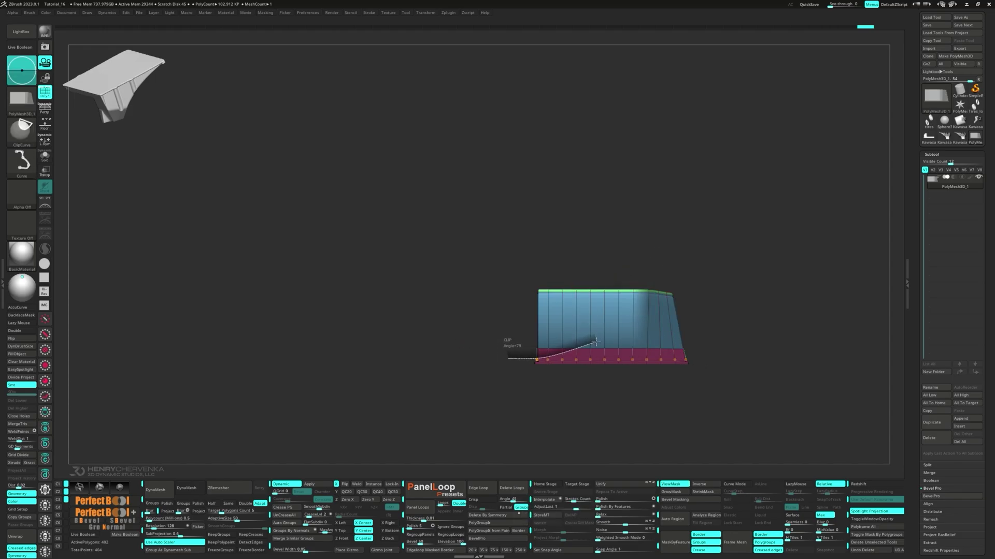
ctrl+shift+drag(596, 342, 650, 286)
ctrl+drag(591, 390, 633, 393)
drag(633, 393, 606, 419)
ctrl+drag(576, 309, 596, 323)
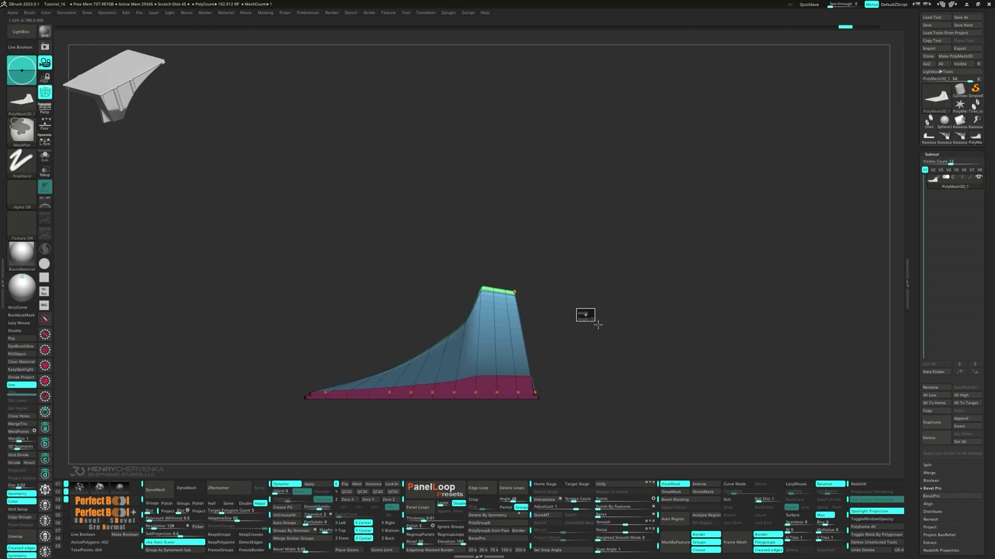
- Turn off Dynamic Subdivision and slice across the block at the bend below its top with SliceCurve
key(1)
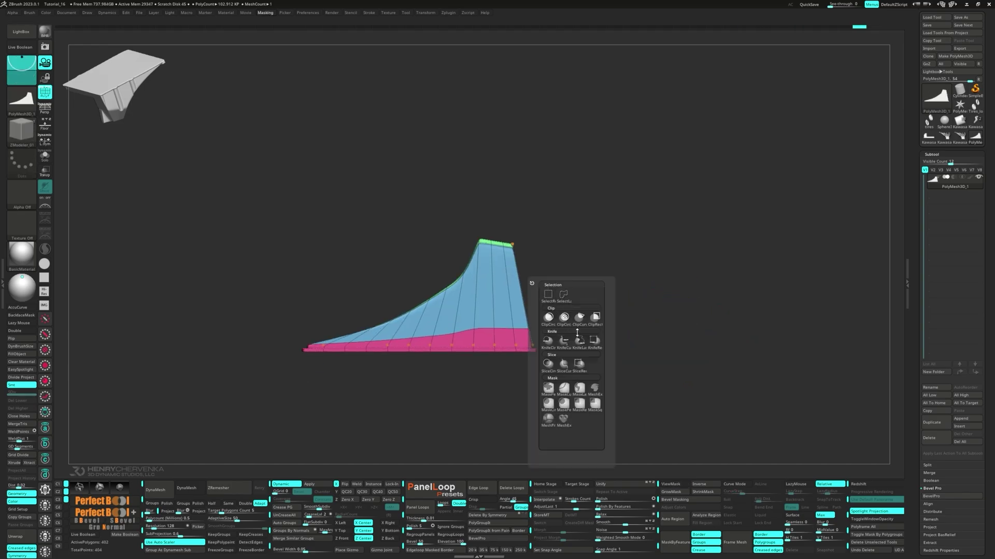
click(579, 366)
key(shift+d)
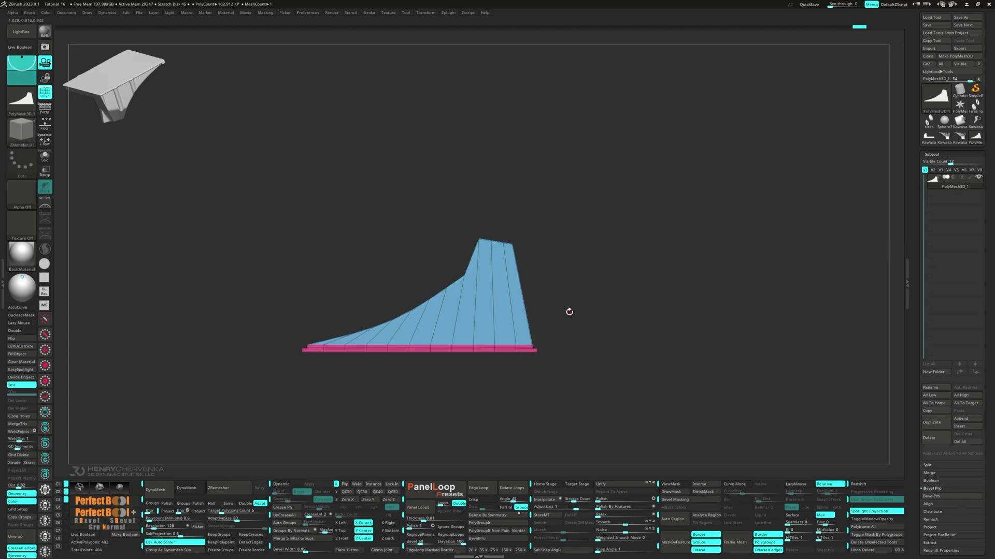
key(3)
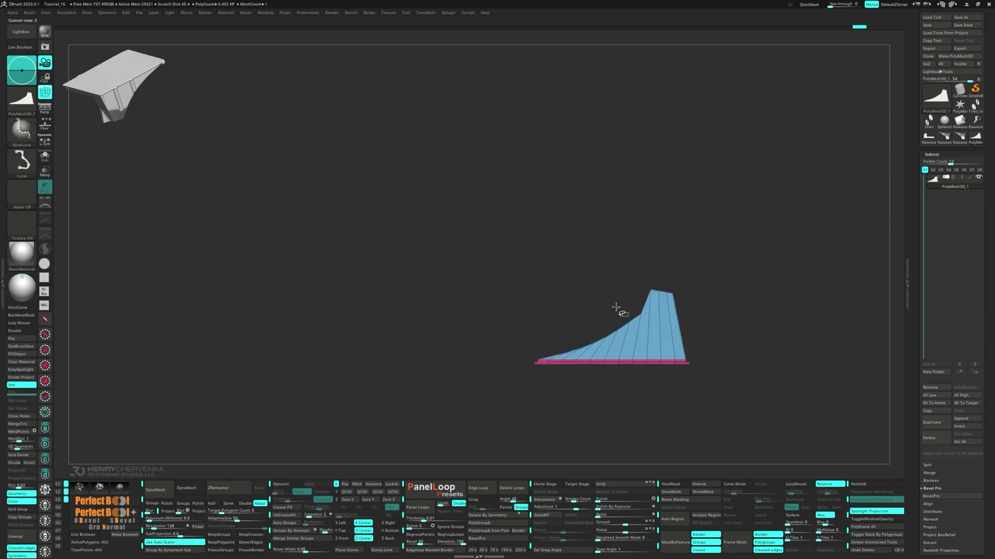
ctrl+shift+drag(613, 301, 743, 355)
shift+right_drag(534, 357, 637, 362)
- Weld the stray slice points with WeldPoints at a weld distance of about 4.28
right_drag(637, 362, 714, 340)
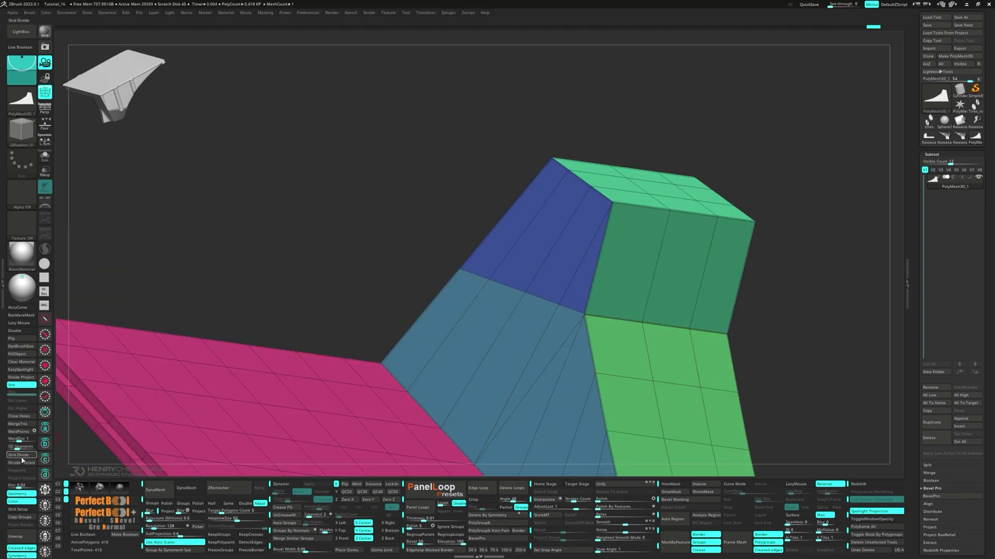
click(35, 433)
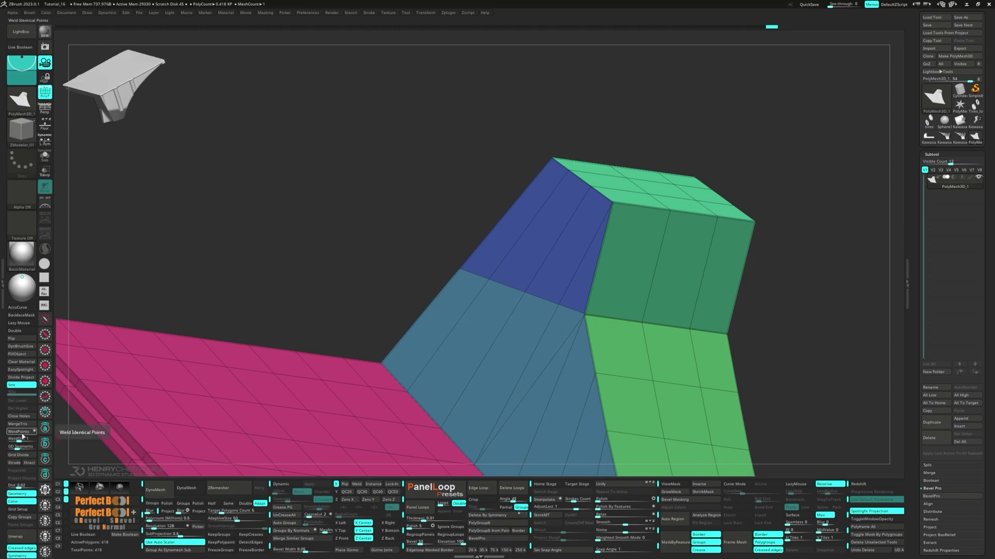
click(19, 439)
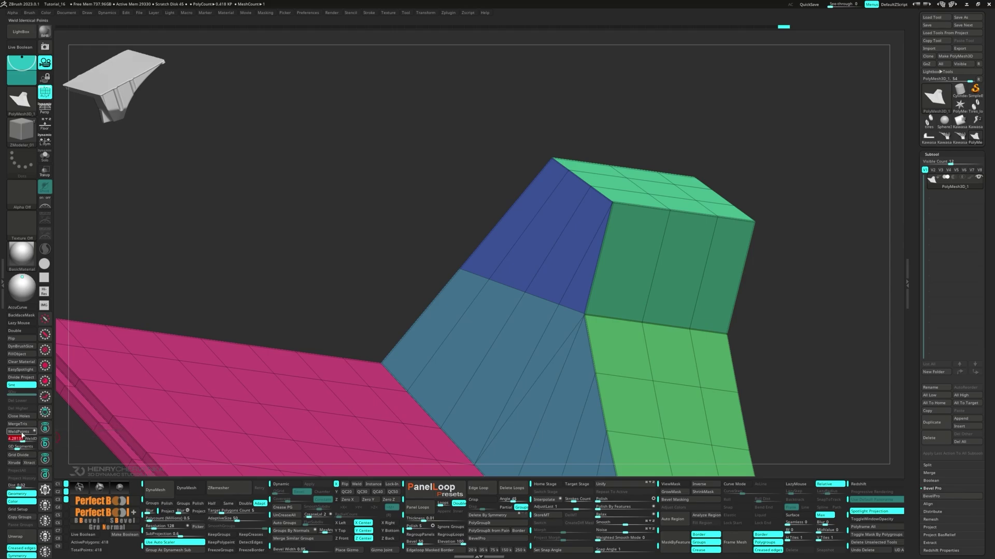
- Delete the stray diagonal edges running from the bend corner down the block's side faces with ZModeler
alt+right_drag(571, 330, 541, 269)
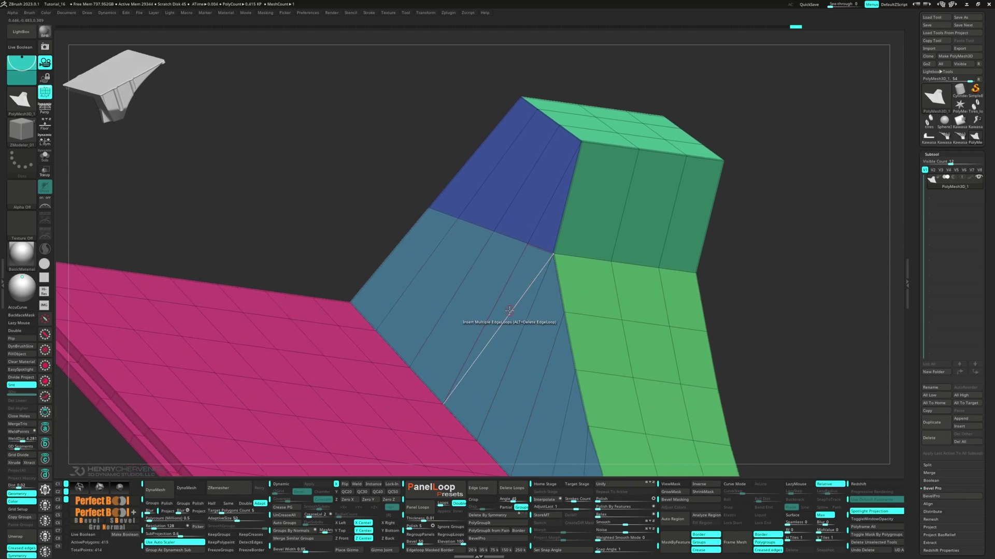
key(space)
click(442, 365)
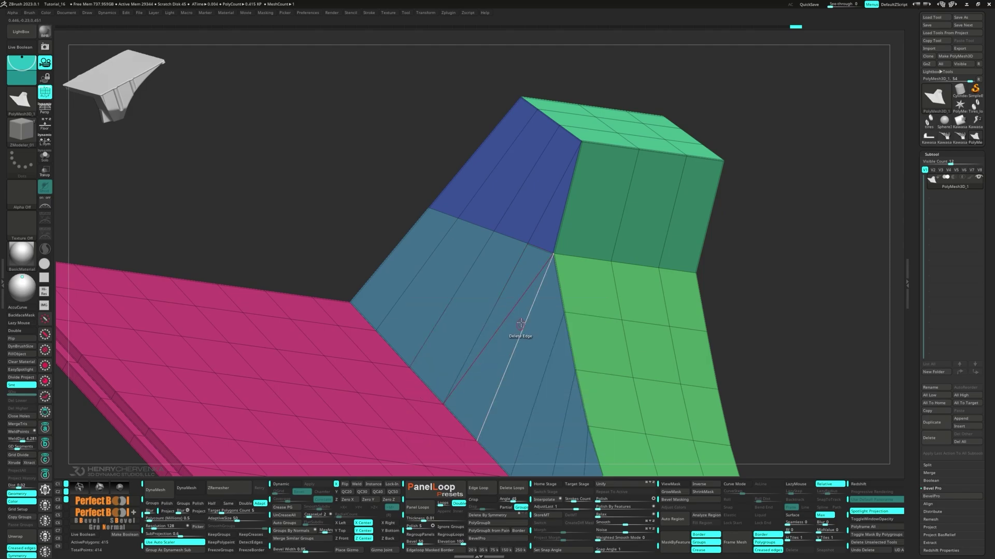
click(506, 327)
right_drag(508, 328, 571, 275)
click(659, 329)
- Turn on Dynamic Subdivision, taper the block's top inward on its outer side using a mask, and clear the mask
key(d)
ctrl+drag(392, 145, 600, 213)
key(shift+2)
key(w)
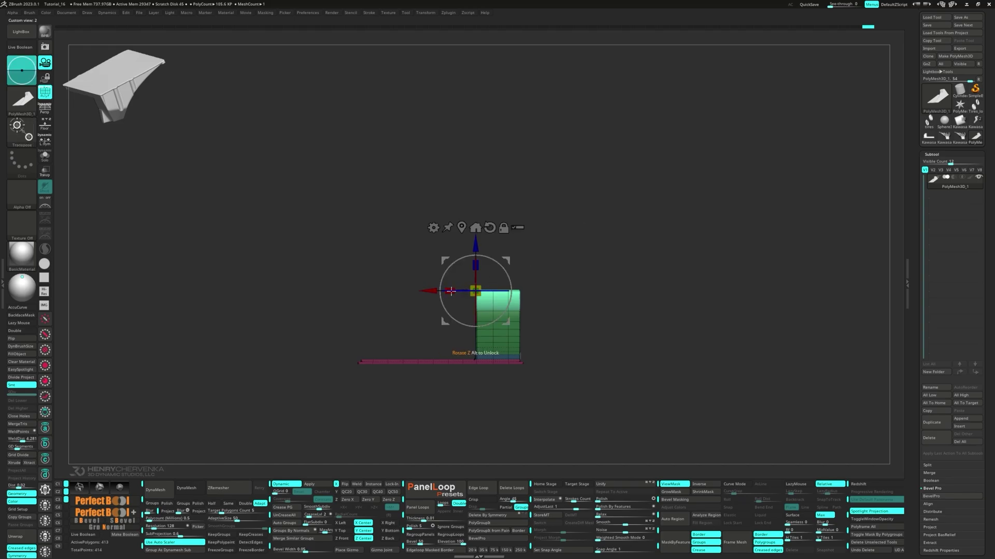
ctrl+drag(562, 306, 577, 319)
right_drag(577, 320, 524, 340)
- Crease the block's edges with the ZModeler Crease action and the EdgeLoop Partial target
key(q)
key(space)
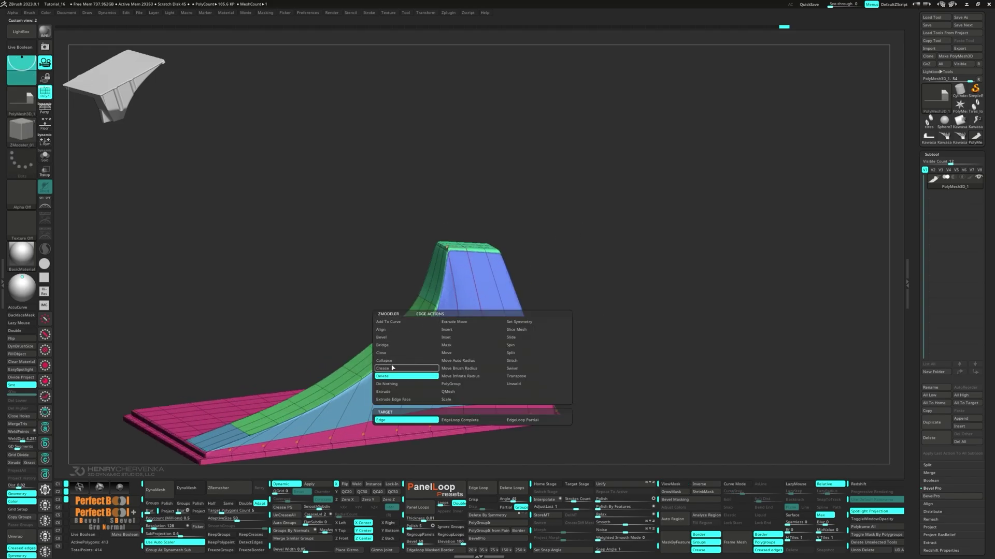
click(393, 369)
click(520, 420)
mouse_move(466, 331)
right_down()
mouse_move(425, 310)
mouse_move(491, 336)
mouse_move(540, 322)
mouse_move(537, 295)
mouse_move(694, 317)
right_up()
- Assign the whole bracket to a single polygroup
key(space)
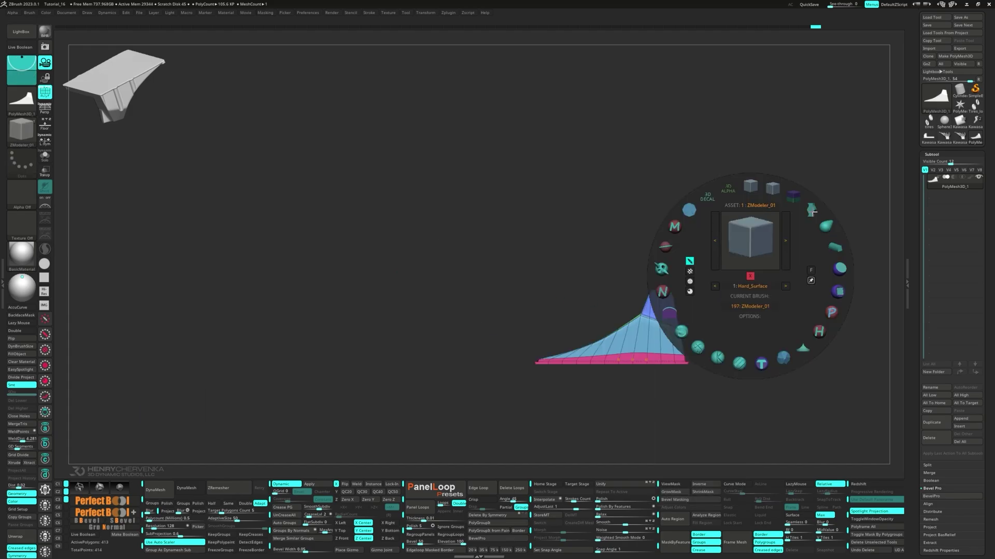
click(812, 210)
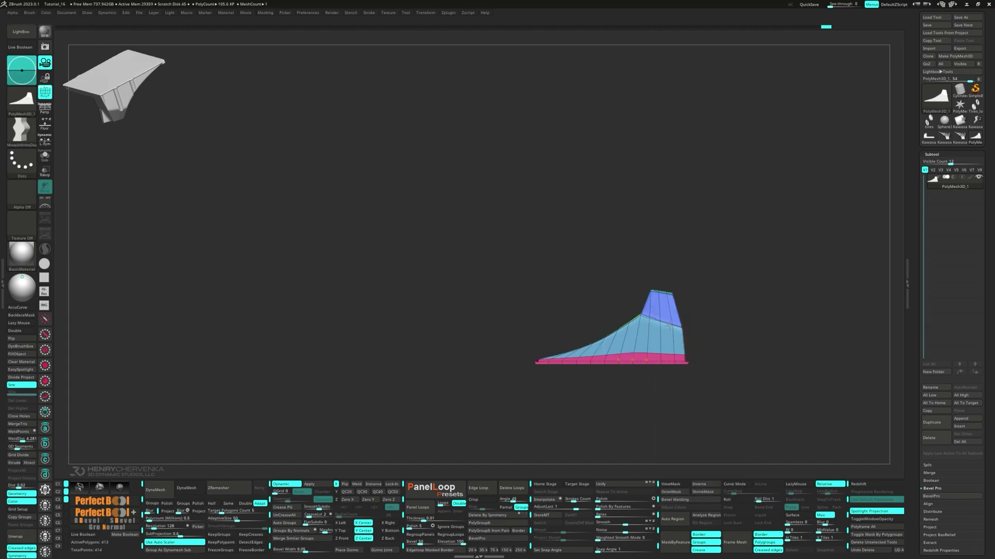
key(ctrl+w)
mouse_move(717, 329)
right_down()
mouse_move(733, 338)
mouse_move(592, 315)
mouse_move(372, 128)
right_up()
- Select the plate polygons alongside the block with ZModeler Transpose, A Single Poly, and raise them into a step
key(b)
click(370, 42)
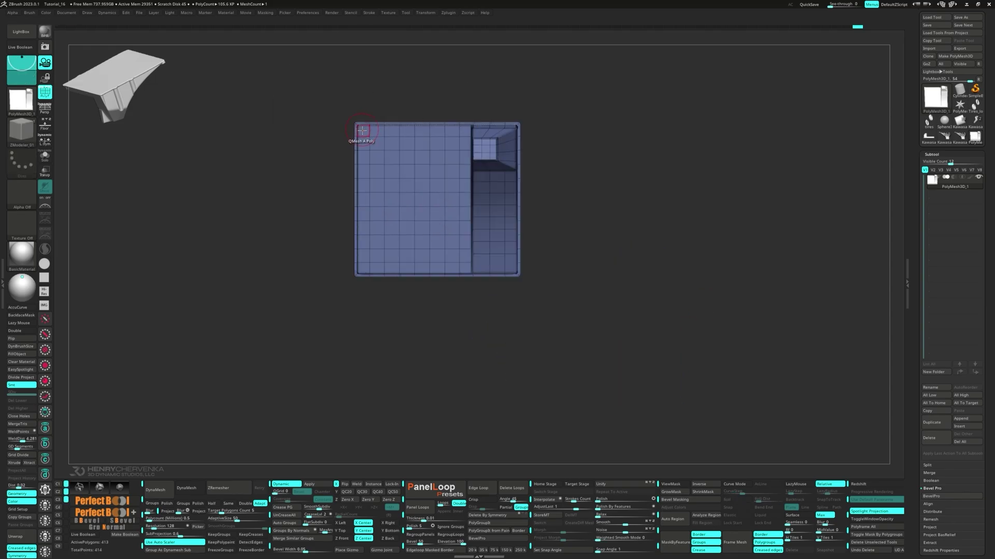
key(space)
click(424, 171)
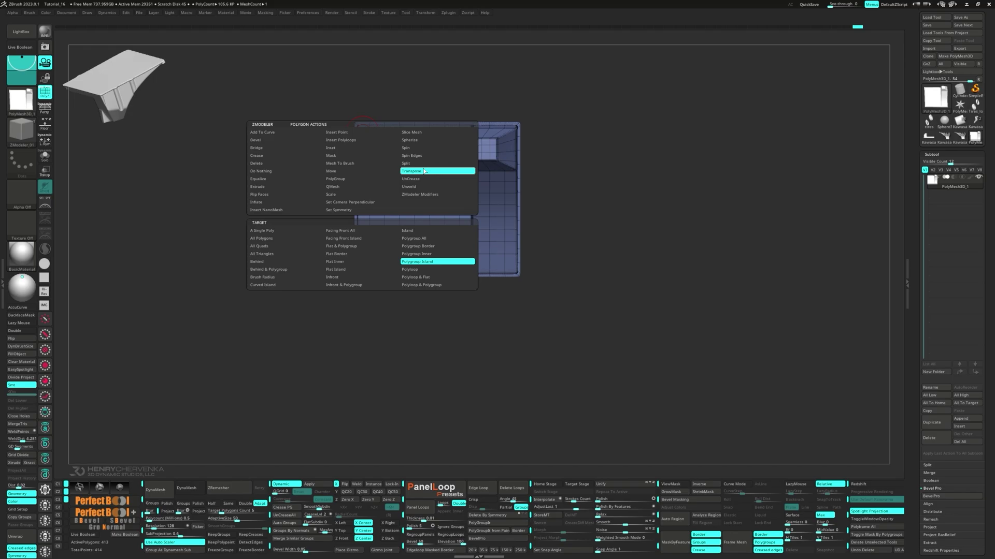
click(271, 231)
drag(365, 173, 454, 184)
drag(384, 178, 423, 147)
key(w)
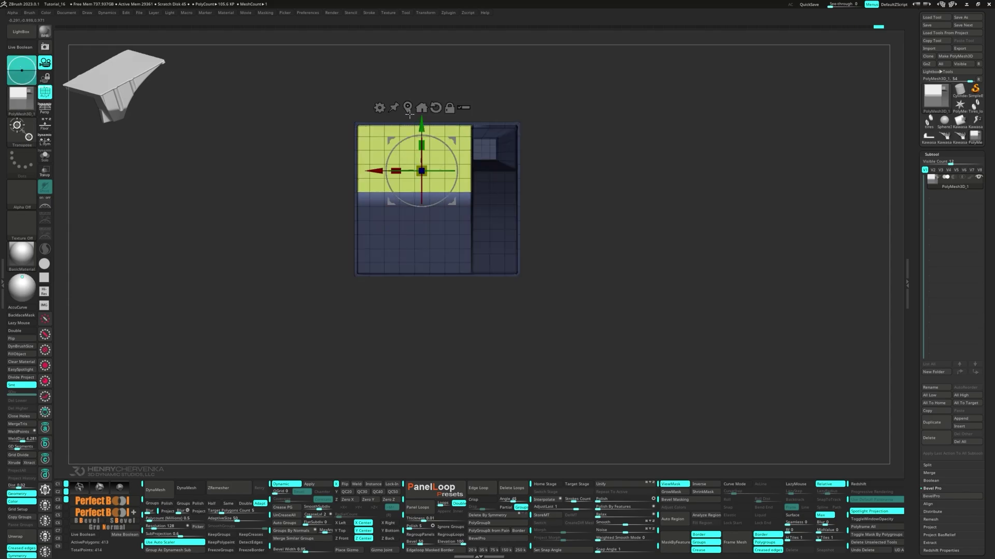
key(3)
drag(636, 309, 636, 301)
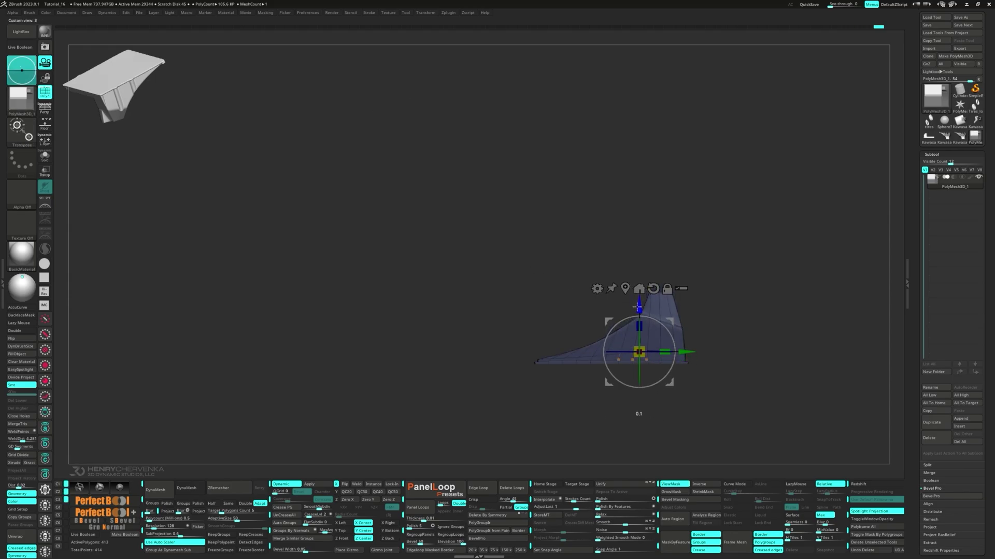
drag(499, 303, 698, 250)
alt+drag(583, 226, 584, 179)
alt+drag(619, 254, 560, 299)
- Delete the edge loop crossing the curved slope near the raised step's edge with ZModeler's Insert Single EdgeLoop action
key(q)
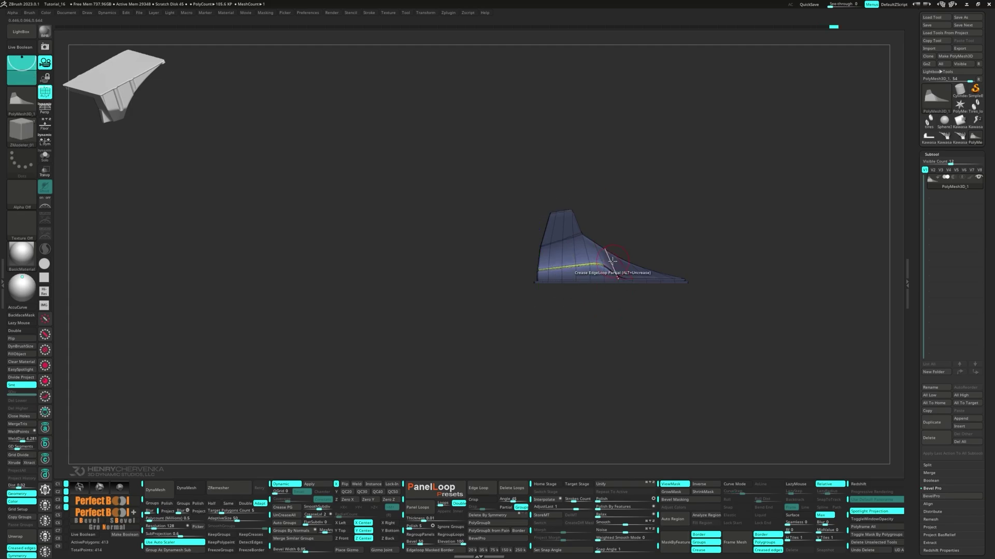
key(space)
click(606, 270)
click(601, 360)
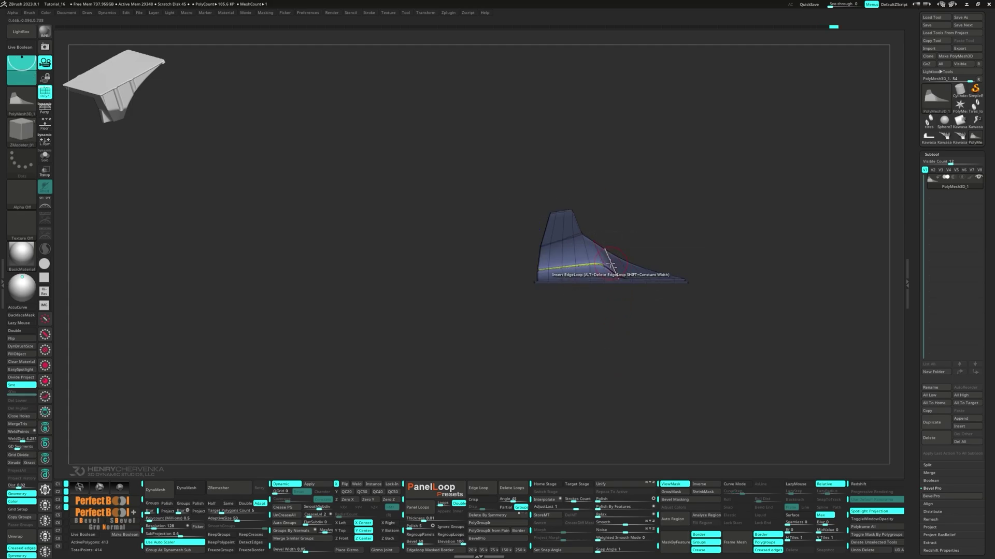
alt+click(612, 266)
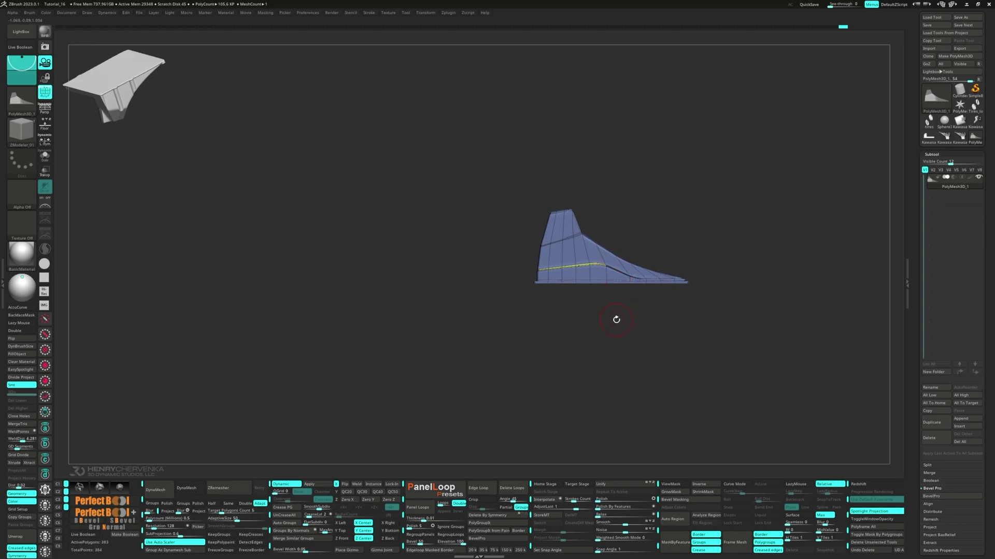
drag(616, 320, 604, 315)
- Isolate the raised step's top with ZModeler Transpose and rescale it lengthwise from its outer end in side view
key(space)
click(645, 398)
click(584, 280)
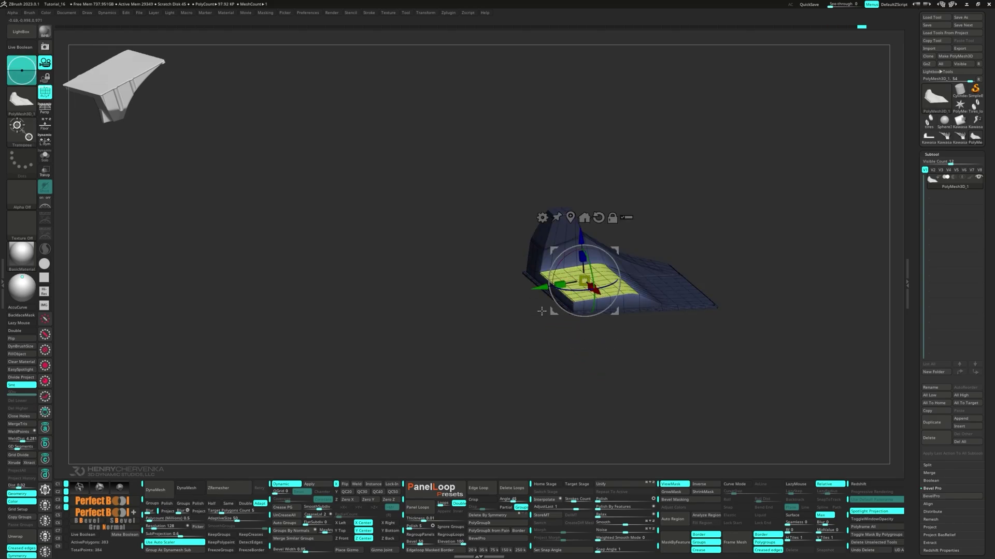
shift+drag(537, 309, 490, 276)
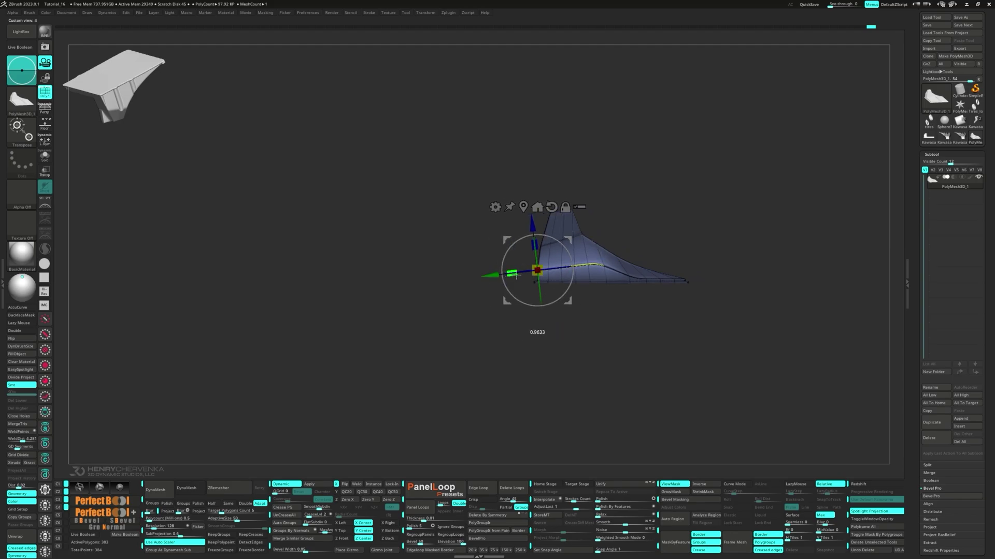
key(q)
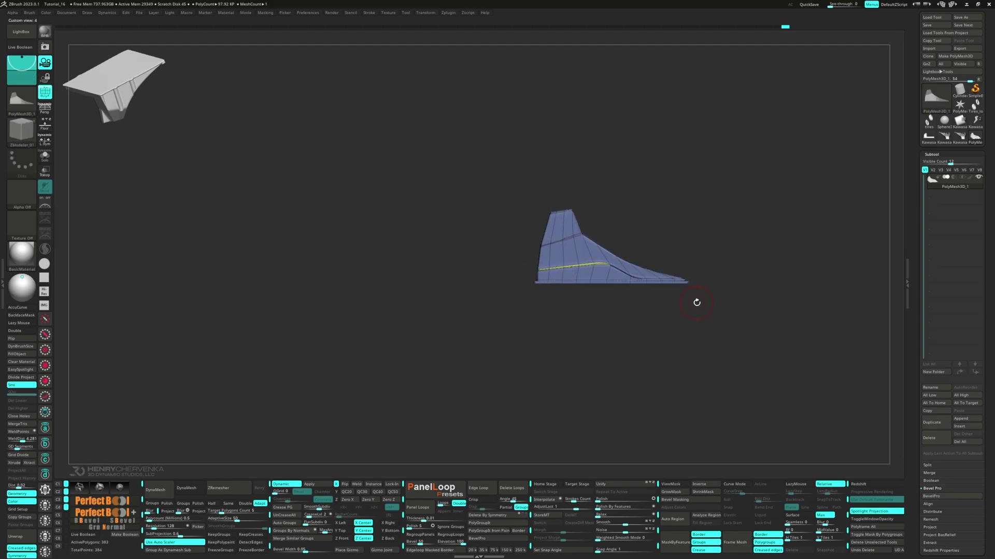
- Adjust the foot of the raised step's ramp in side view with the infinite-depth Move brush
key(space)
click(757, 236)
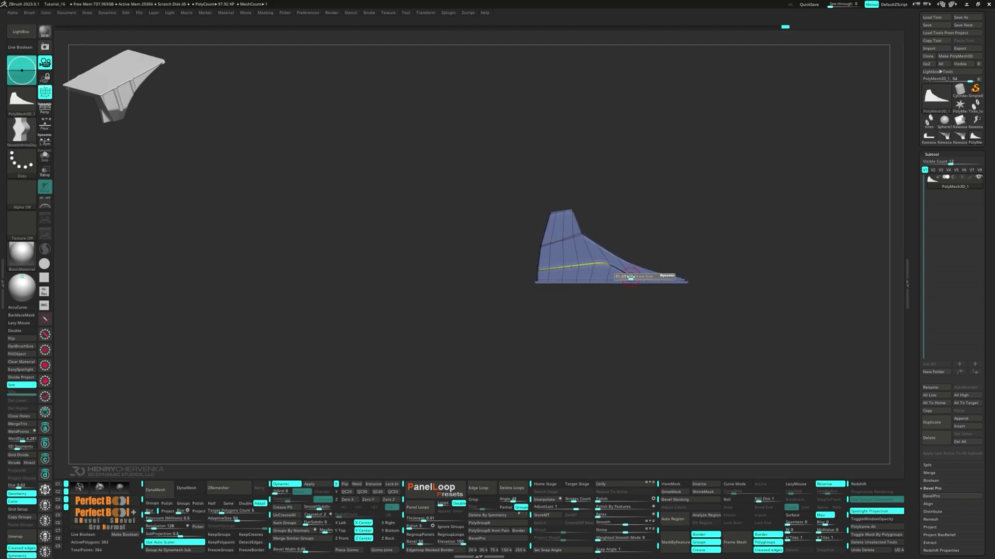
ctrl+drag(639, 238, 657, 251)
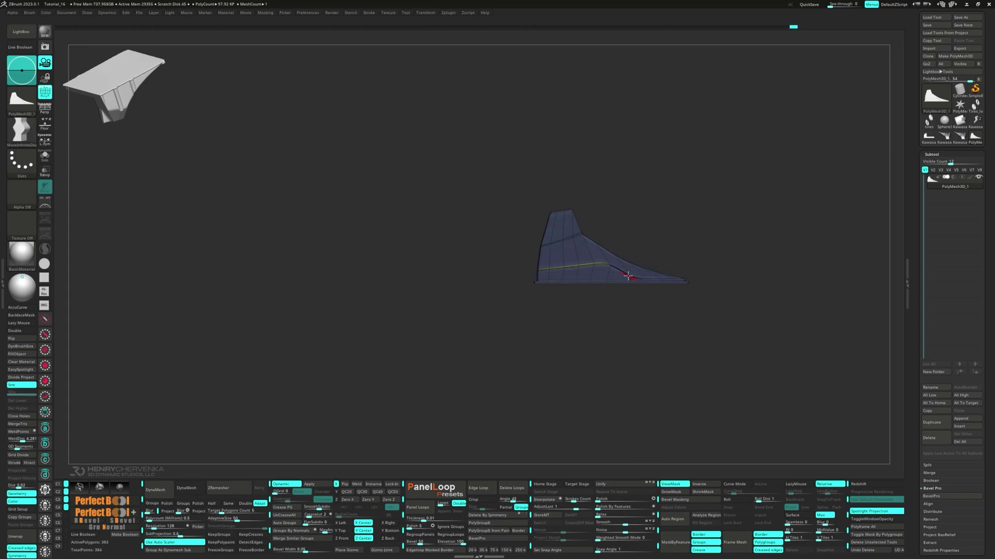
right_drag(660, 241, 660, 269)
ctrl+drag(662, 225, 669, 234)
ctrl+right_drag(633, 280, 647, 253)
- Turn off Dynamic Subdivision, mask all but the ramp area, reshape the ramp's foot, then clear the mask and restore subdivision
key(shift+d)
ctrl+drag(639, 210, 668, 227)
ctrl+drag(645, 282, 647, 284)
ctrl+click(728, 210)
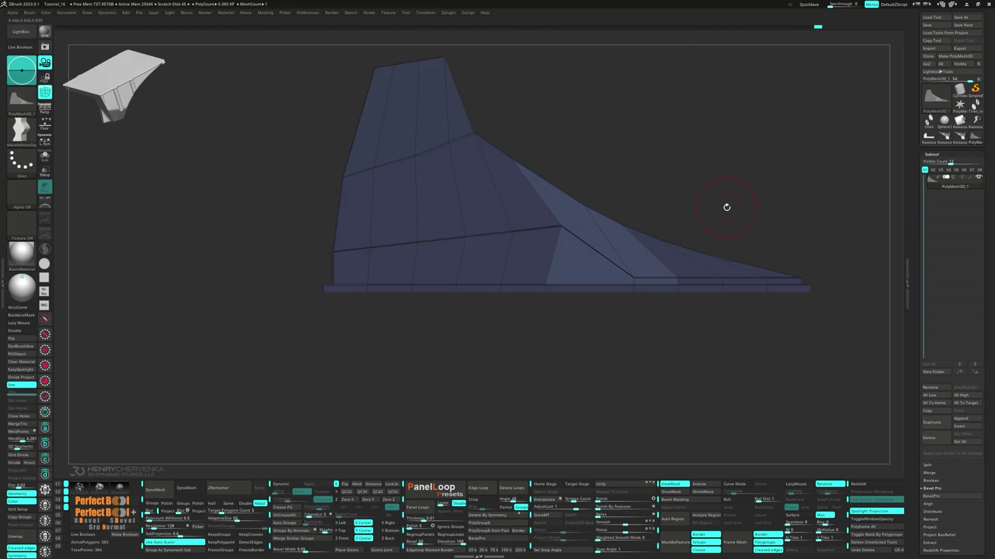
ctrl+right_drag(727, 209, 660, 254)
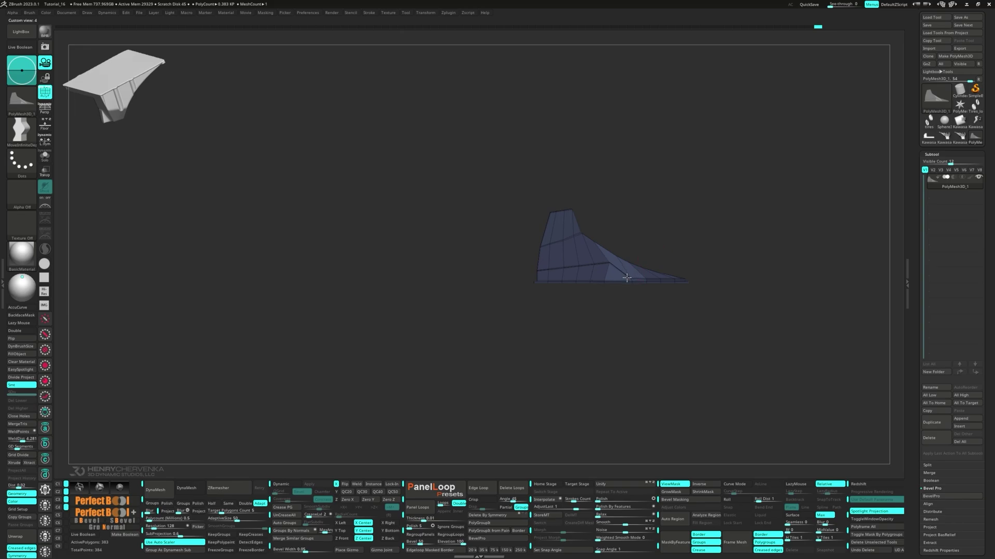
key(d)
ctrl+drag(678, 247, 682, 252)
- Insert a vertical edge loop through the block close to its plate-facing side with ZModeler
right_drag(683, 251, 633, 282)
key(shift+f)
drag(633, 281, 523, 231)
key(shift+f)
ctrl+right_drag(524, 231, 479, 262)
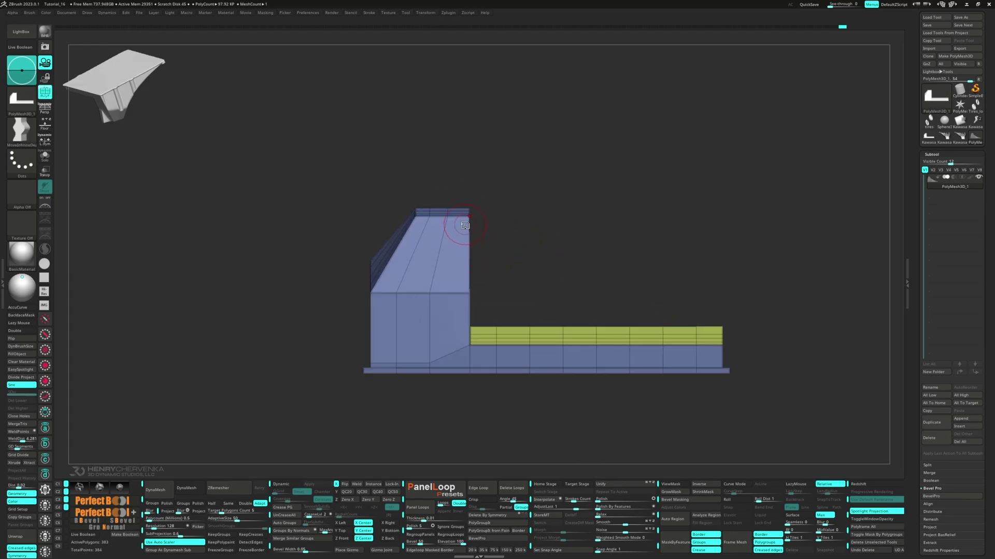
key(b)
click(467, 136)
key(space)
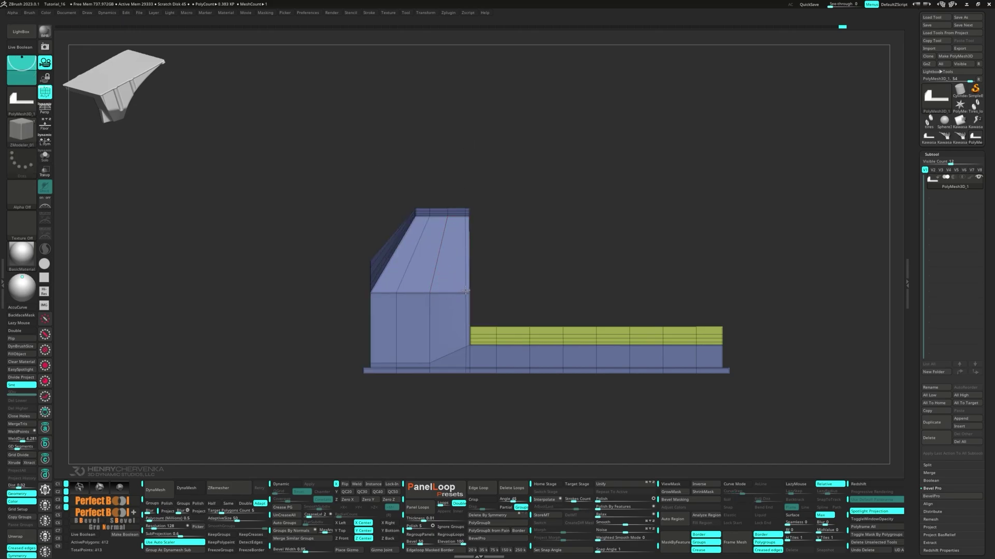
- Isolate the block's upper middle points with an inverted mask, shift them toward the tapered side, and clear the mask
ctrl+drag(425, 193, 448, 222)
key(ctrl+i)
key(w)
right_drag(458, 238, 472, 259)
click(448, 210)
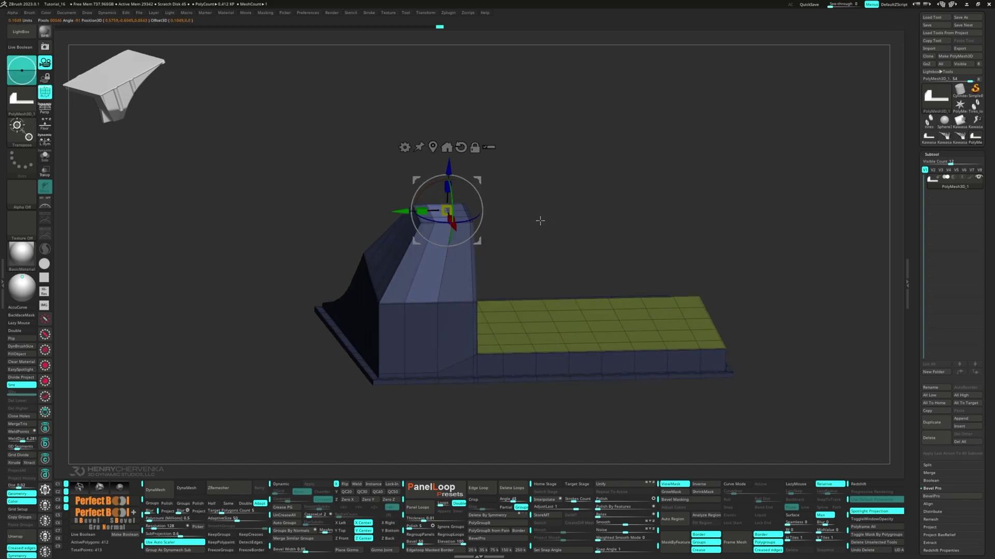
shift+drag(540, 221, 536, 216)
alt+drag(400, 210, 516, 212)
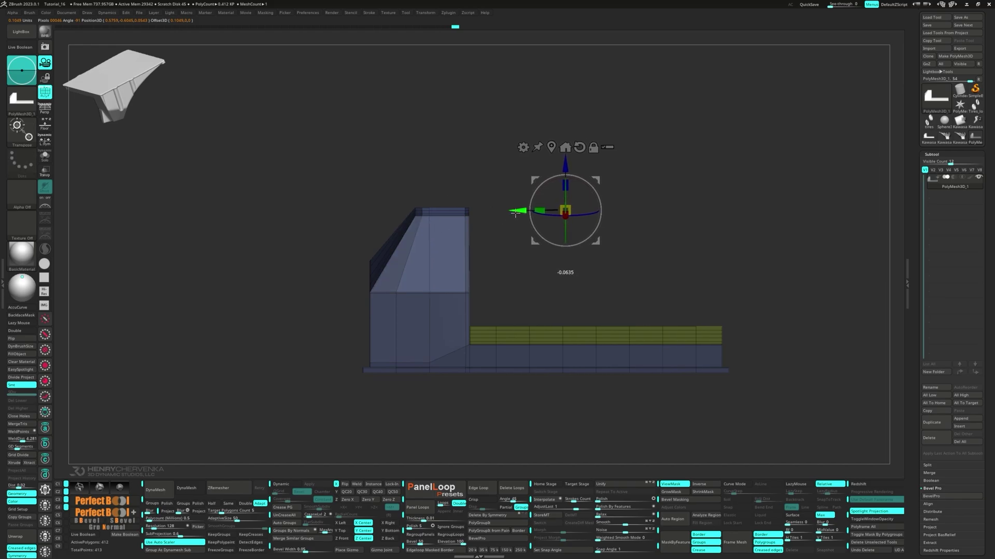
ctrl+drag(319, 225, 333, 240)
- Extrude the block's upper end face beside the plate outward with ZModeler QMesh
key(q)
right_drag(448, 251, 453, 253)
key(space)
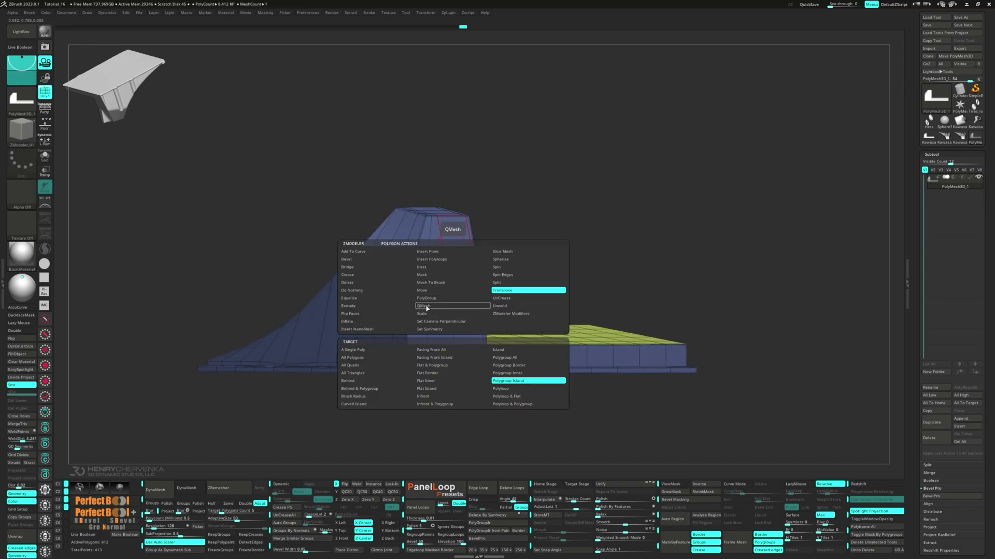
click(428, 306)
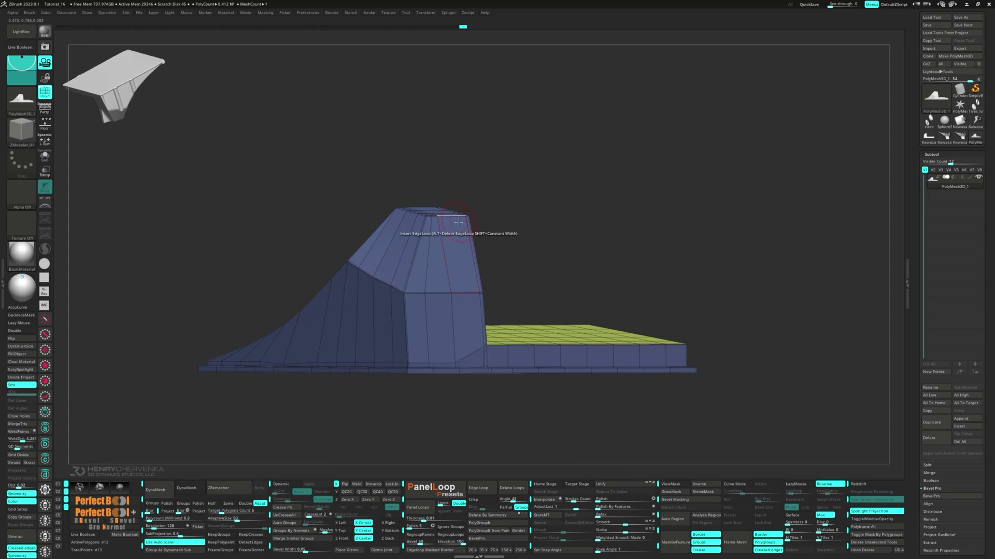
drag(514, 232, 530, 237)
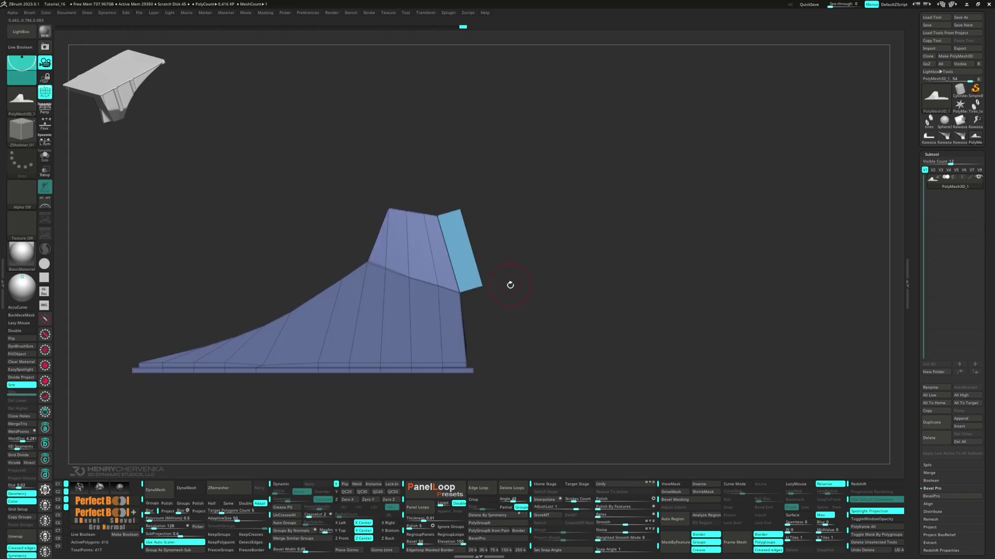
- Merge the extrusion's lower outer edge into the block at the bend to form a wedge
drag(510, 285, 492, 300)
key(space)
click(504, 266)
drag(550, 259, 565, 248)
mouse_move(424, 263)
right_down()
mouse_move(399, 278)
mouse_move(438, 264)
right_up()
alt+right_drag(509, 252, 736, 273)
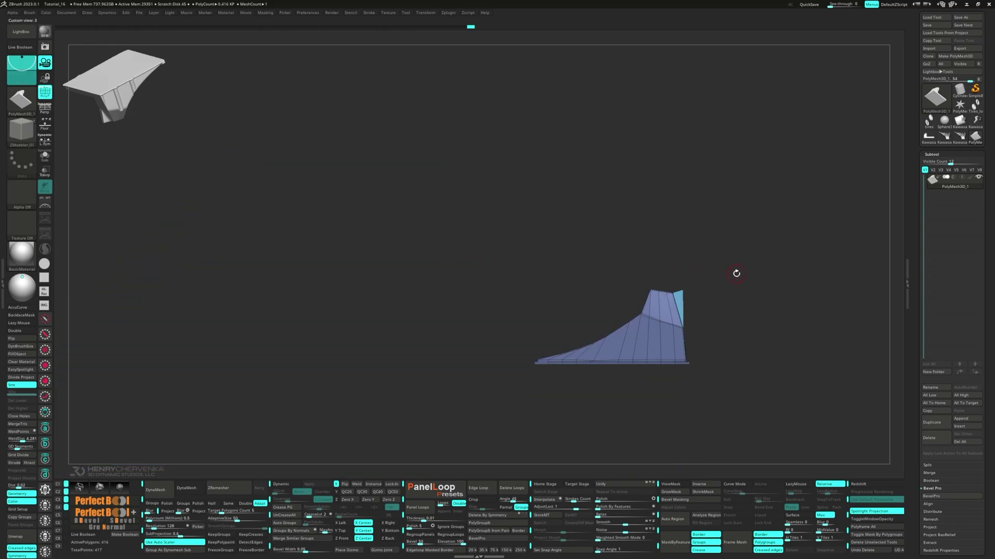
- Pull the wedge's upper outer edge outward with the infinite-depth Move brush and trim the sloped top with ClipCurve
key(space)
click(793, 209)
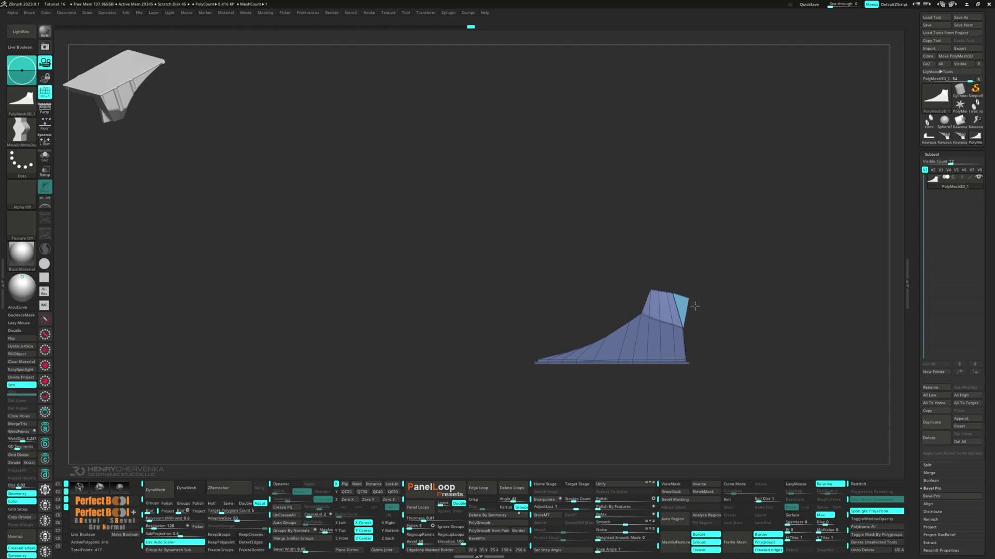
key(space)
click(729, 326)
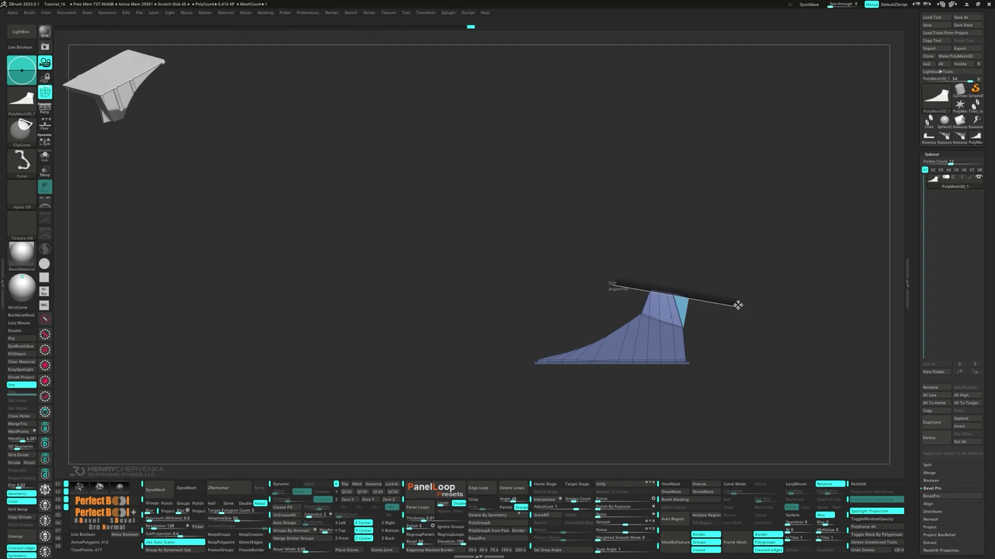
ctrl+shift+drag(738, 305, 737, 306)
right_drag(733, 311, 634, 363)
- Turn on Dynamic Subdivision and crease the wedge's outer face with ZModeler Crease, A Single Poly
key(d)
key(space)
click(630, 220)
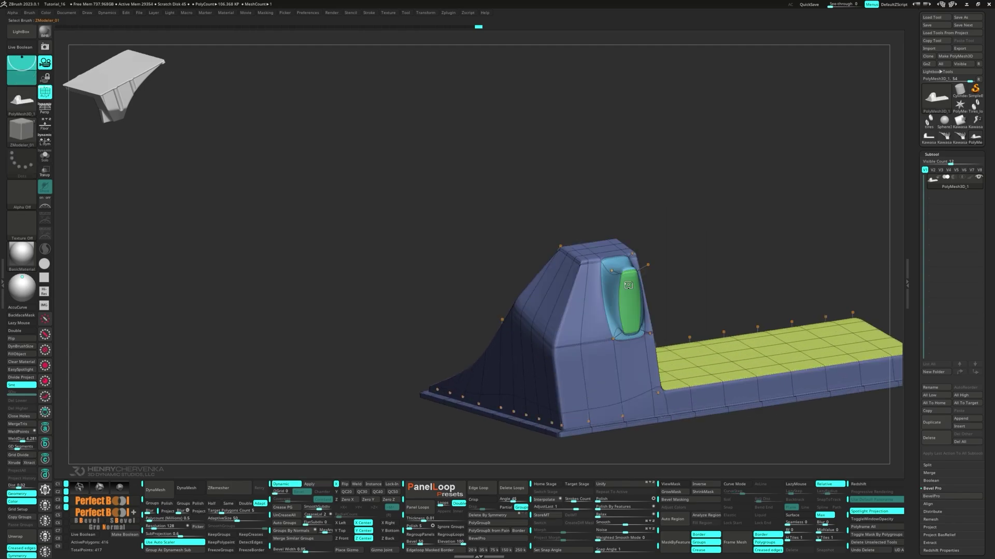
key(space)
click(529, 291)
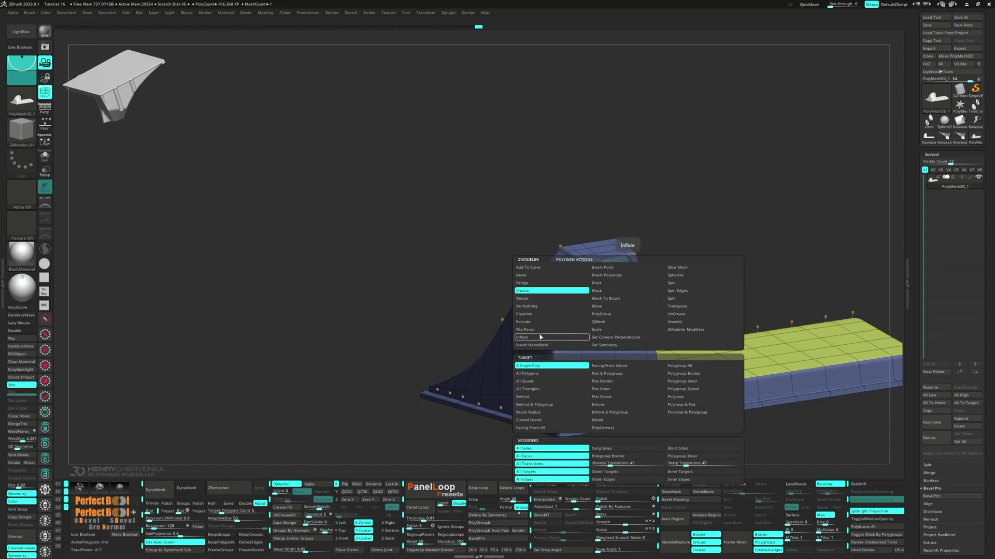
drag(684, 290, 653, 353)
- Hide the polygon wireframe and crease the wedge's triangular side face to sharpen its edges
right_drag(652, 353, 698, 278)
key(shift+f)
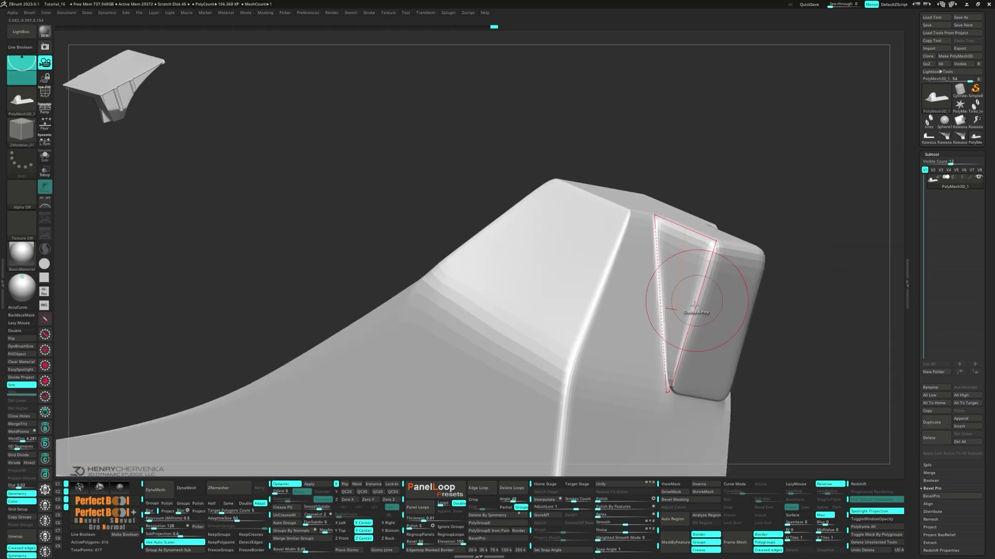
key(space)
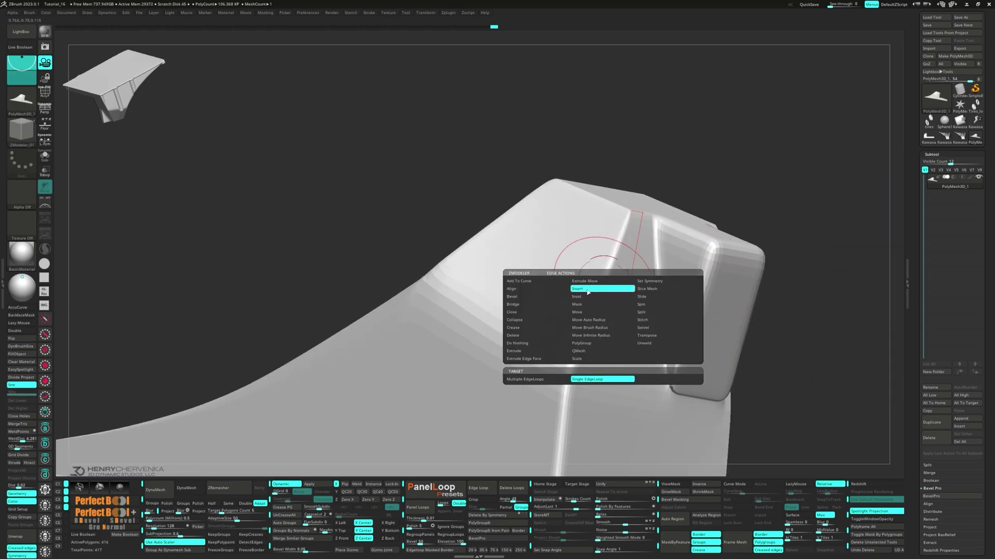
click(601, 285)
click(697, 327)
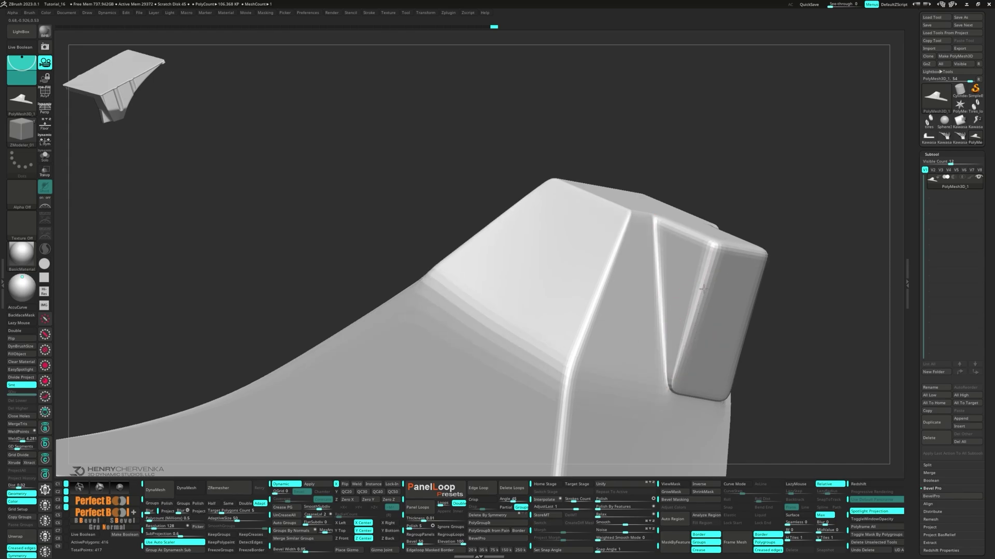
- Insert edge loops in the side face beside the wedge and merge all faces into one polygroup
click(625, 338)
click(610, 382)
ctrl+right_drag(611, 381, 671, 306)
ctrl+right_drag(671, 306, 622, 303)
key(shift+f)
key(ctrl+w)
key(shift+1)
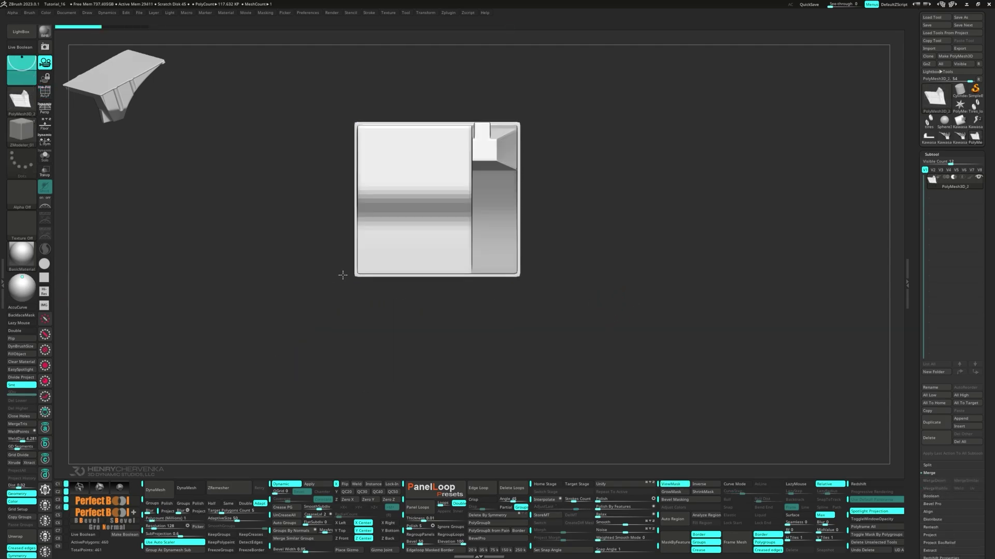
- Append a cylinder primitive at the bracket's centre as a separate subtool
key(shift+f)
key(w)
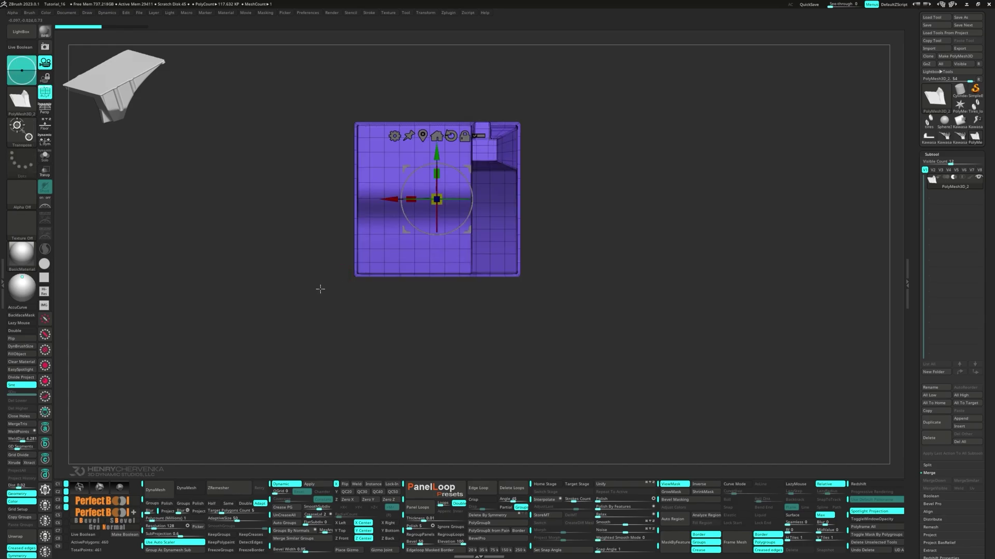
ctrl+click(321, 289)
click(395, 136)
click(396, 180)
ctrl+click(282, 295)
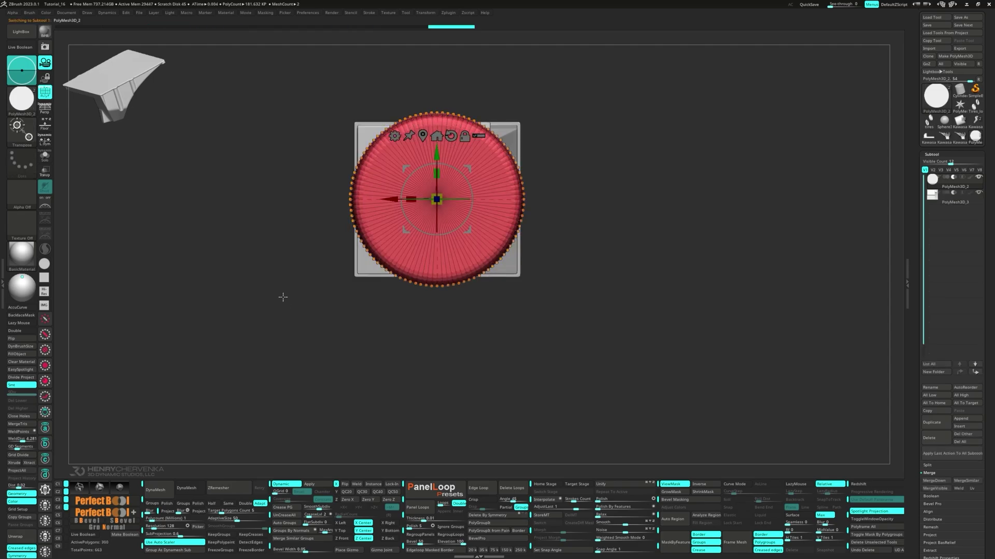
key(shift+f)
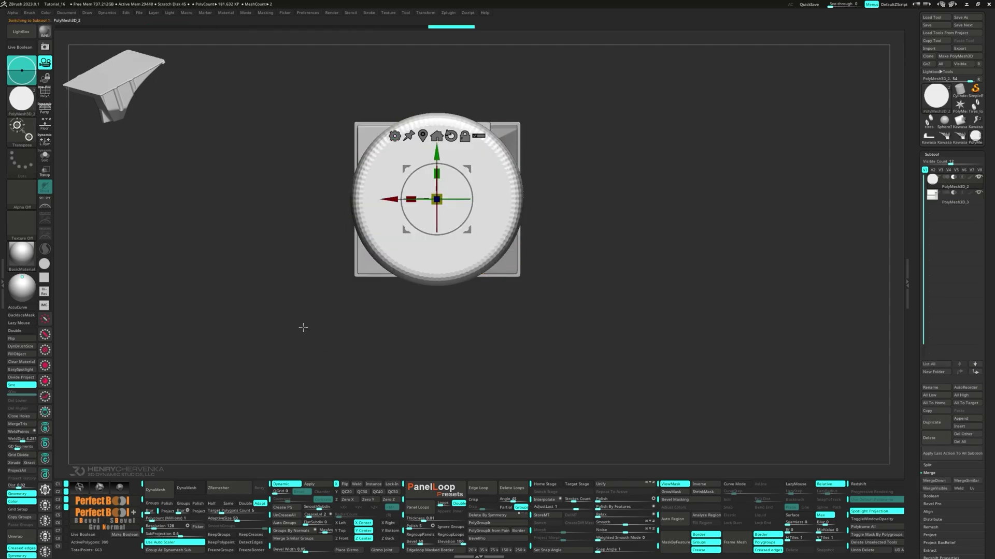
drag(303, 326, 352, 357)
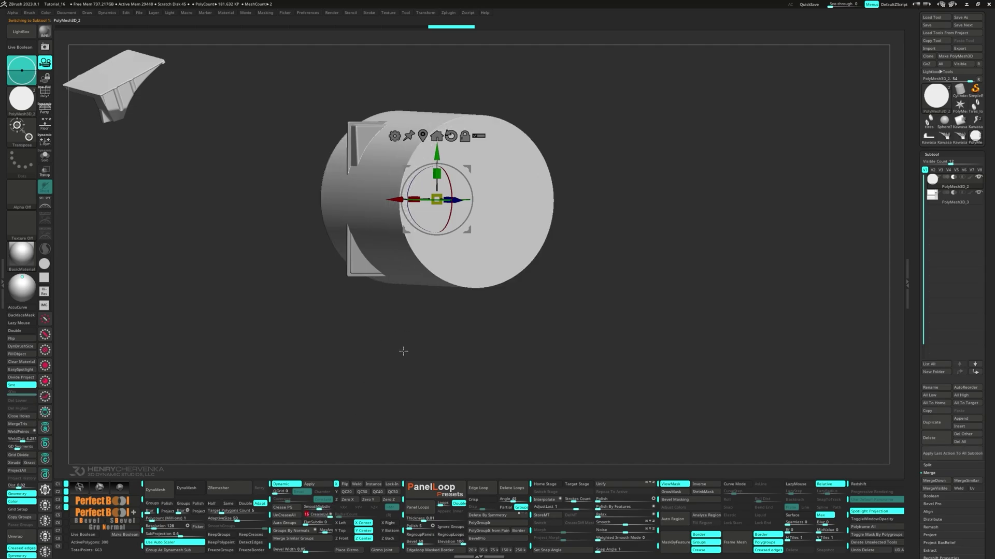
- Scale the cylinder down to a small disc and shift it down to the base plate's level
shift+drag(411, 351, 444, 279)
mouse_move(440, 202)
mouse_down()
mouse_move(424, 213)
mouse_move(436, 200)
mouse_up()
drag(466, 169, 389, 243)
alt+drag(389, 304, 479, 224)
ctrl+right_drag(479, 224, 470, 253)
alt+right_drag(470, 253, 461, 162)
drag(428, 133, 428, 195)
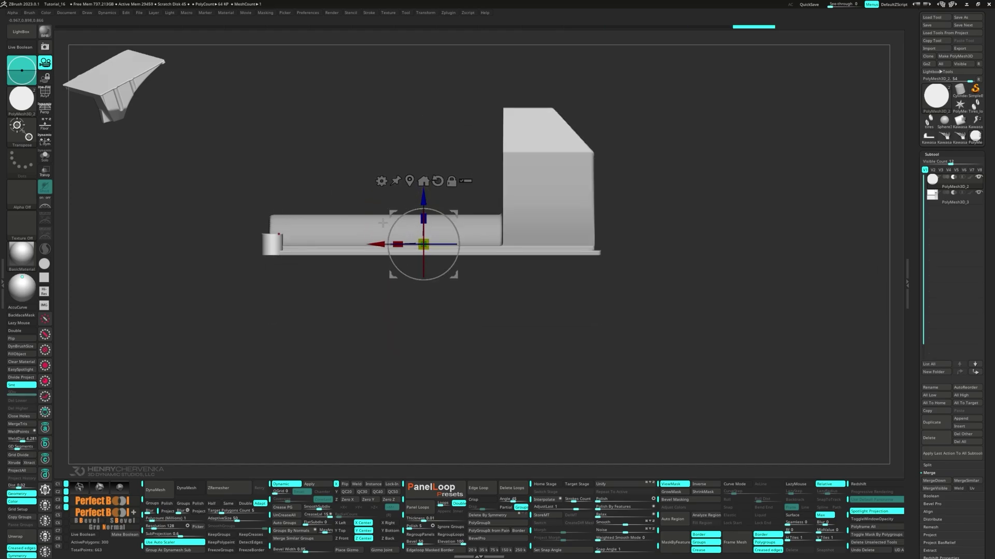
- Centre the gizmo on the disc, move it to the base plate's corner and adjust its size and height
click(409, 181)
drag(224, 244, 542, 244)
shift+drag(541, 326, 544, 269)
ctrl+right_drag(544, 270, 534, 334)
alt+right_drag(534, 334, 456, 360)
drag(493, 269, 502, 269)
drag(546, 222, 546, 225)
right_drag(528, 166, 639, 177)
right_drag(466, 228, 521, 264)
drag(557, 203, 553, 223)
drag(634, 300, 615, 246)
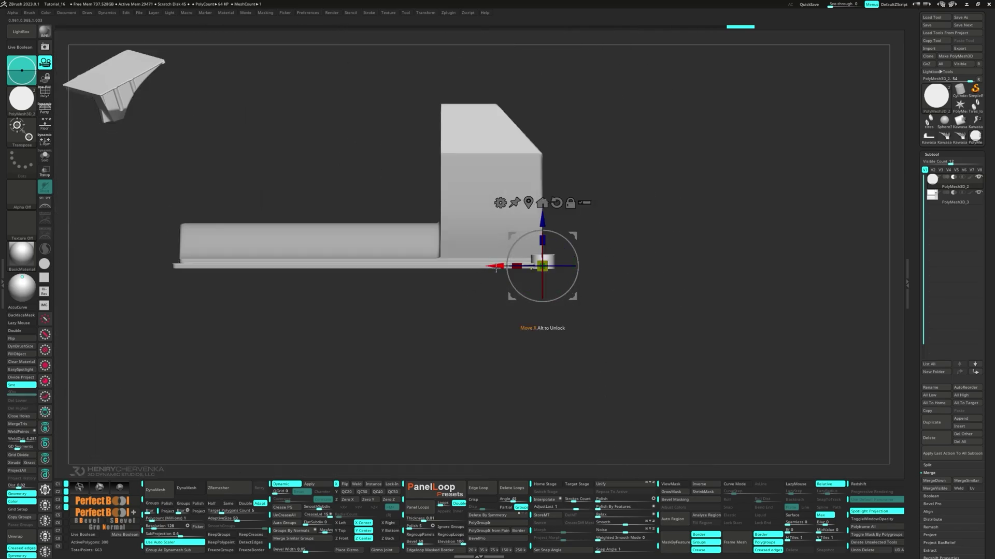
- Copy the disc along the base plate's edge to the adjacent corner and nudge it over the corner
ctrl+drag(496, 267, 137, 300)
ctrl+right_drag(138, 300, 164, 344)
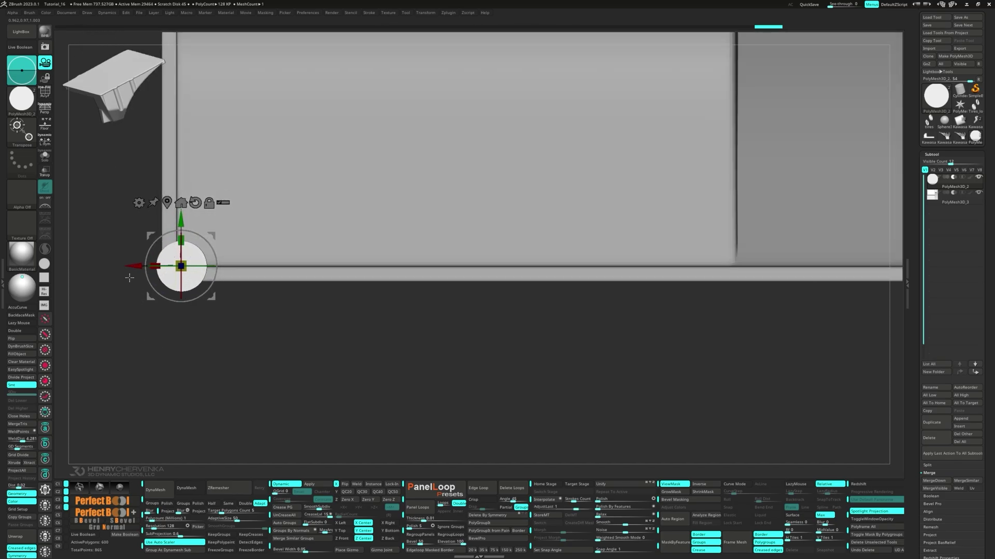
drag(133, 267, 126, 266)
ctrl+right_drag(259, 388, 278, 344)
- Unmask a single corner disc and copy it partway along the base plate's side edge
ctrl+drag(416, 327, 484, 359)
ctrl+alt+drag(591, 360, 452, 245)
alt+click(159, 202)
alt+right_drag(533, 223, 507, 266)
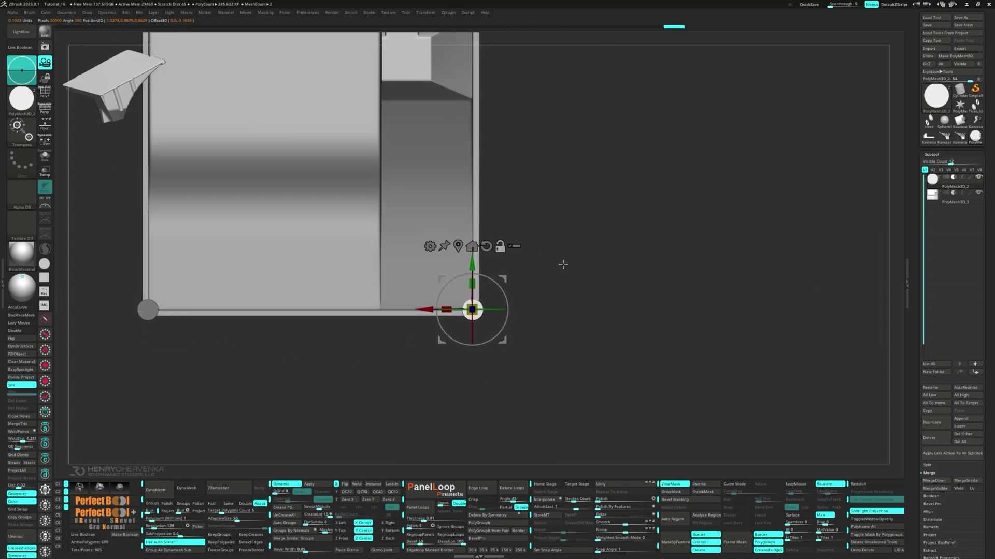
ctrl+right_drag(560, 239, 560, 204)
ctrl+drag(516, 232, 516, 155)
ctrl+right_drag(591, 192, 602, 279)
ctrl+right_drag(602, 279, 602, 239)
alt+drag(551, 229, 620, 228)
drag(539, 196, 538, 196)
- Lower the side-edge disc relative to the base plate's rim and recentre the gizmo on it
right_drag(595, 249, 533, 217)
ctrl+right_drag(533, 217, 479, 178)
ctrl+right_drag(479, 179, 483, 229)
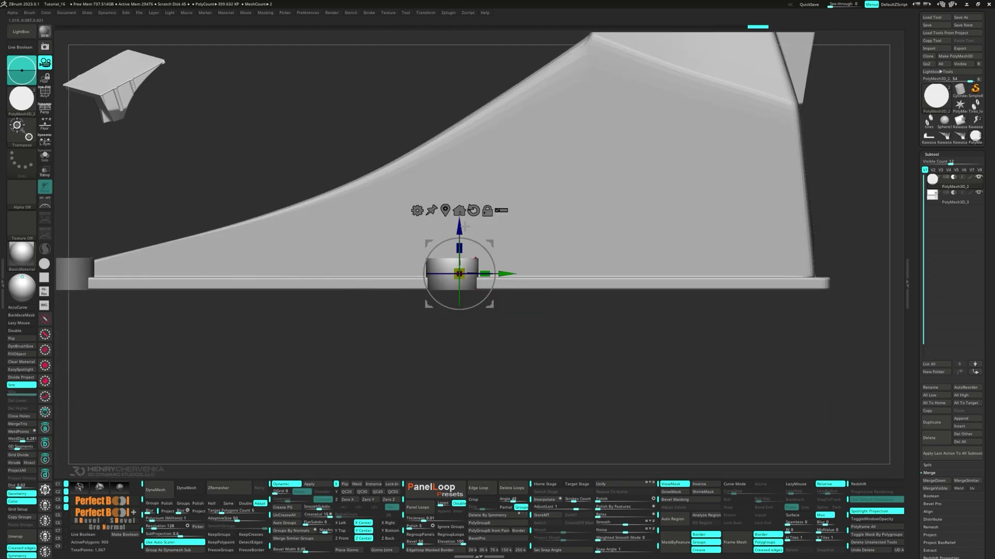
drag(459, 226, 458, 240)
key(shift+f)
ctrl+right_drag(617, 244, 620, 306)
drag(515, 292, 515, 313)
ctrl+right_drag(346, 414, 405, 388)
click(505, 399)
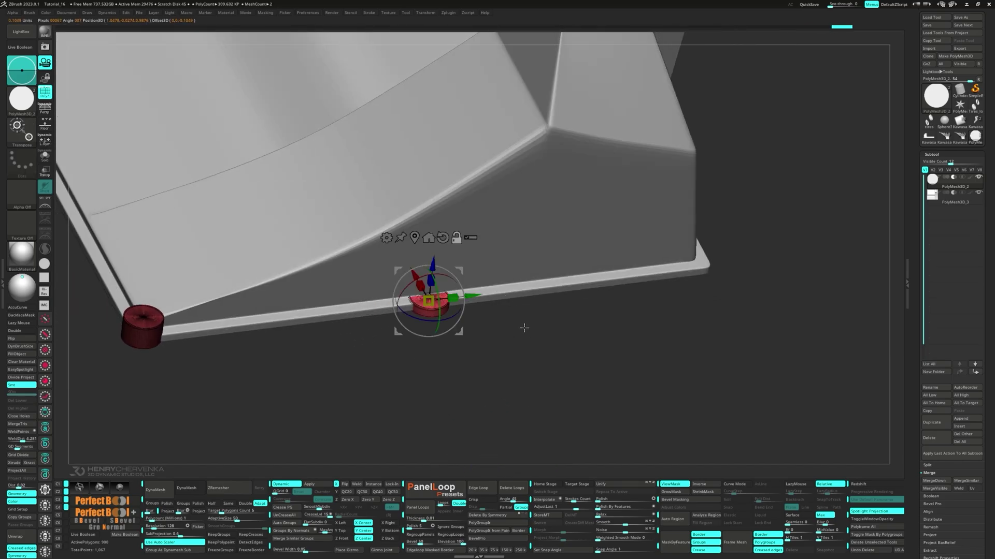
- Make further copies of the disc along the base plate's edges and nudge them into position
key(1)
alt+drag(505, 163, 604, 111)
ctrl+drag(559, 152, 395, 151)
drag(443, 106, 443, 71)
alt+right_drag(391, 129, 564, 160)
drag(663, 191, 667, 194)
alt+right_drag(648, 205, 543, 249)
- Unmask two side-edge discs, duplicate them upward and split the copies into their own subtool
ctrl+drag(545, 252, 556, 300)
ctrl+alt+drag(544, 332, 465, 206)
ctrl+drag(541, 287, 557, 308)
ctrl+alt+drag(569, 326, 421, 194)
click(355, 119)
right_drag(654, 296, 619, 326)
drag(429, 269, 417, 267)
ctrl+click(598, 288)
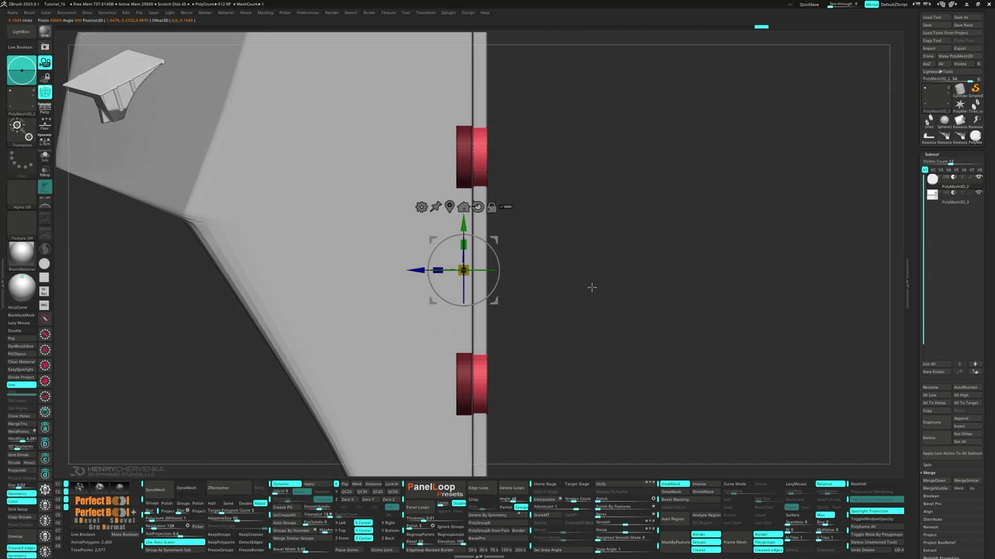
key(ctrl+m)
right_drag(552, 280, 579, 278)
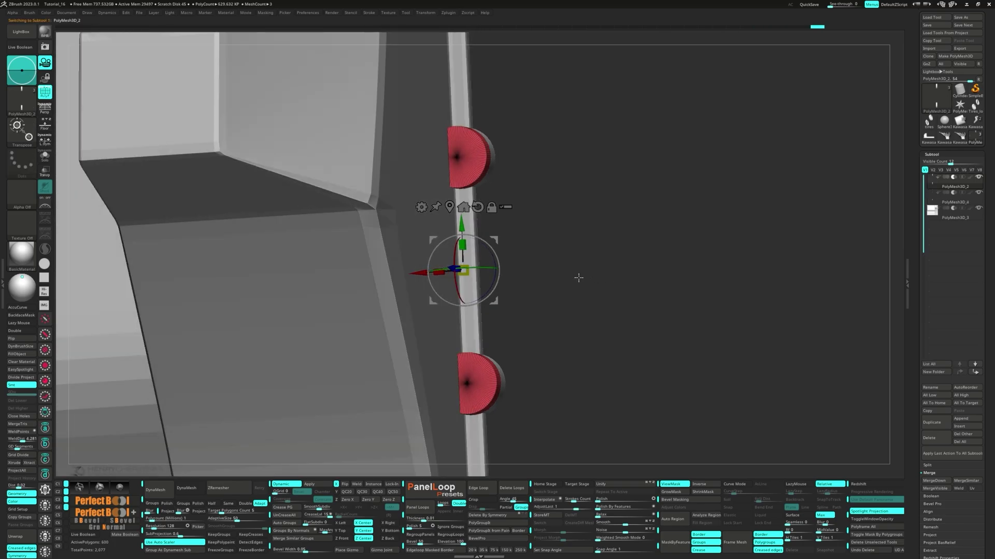
- Mask the bases of the two disc copies and pull their tops up into tall, slightly slanted pillars
key(3)
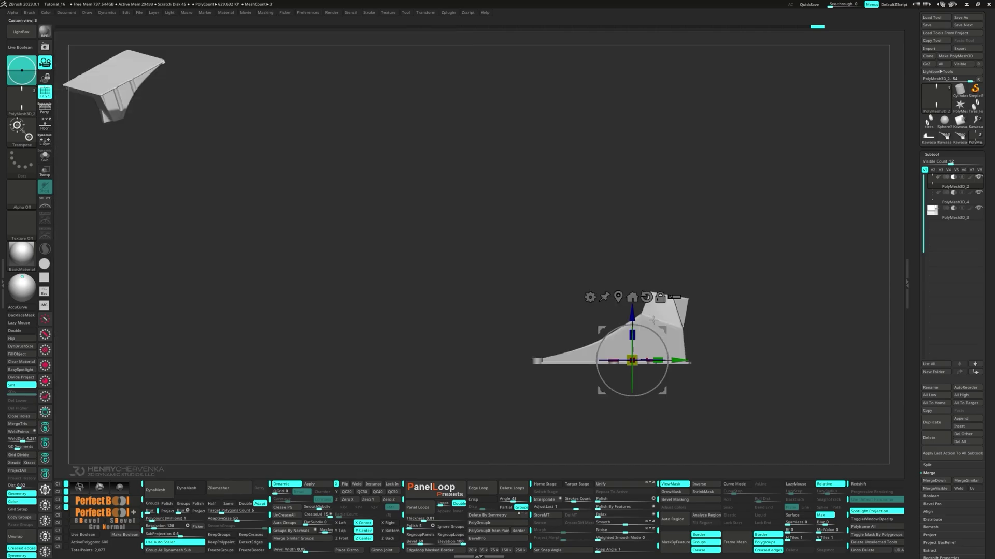
ctrl+drag(555, 410, 724, 359)
drag(631, 311, 625, 259)
drag(680, 308, 684, 302)
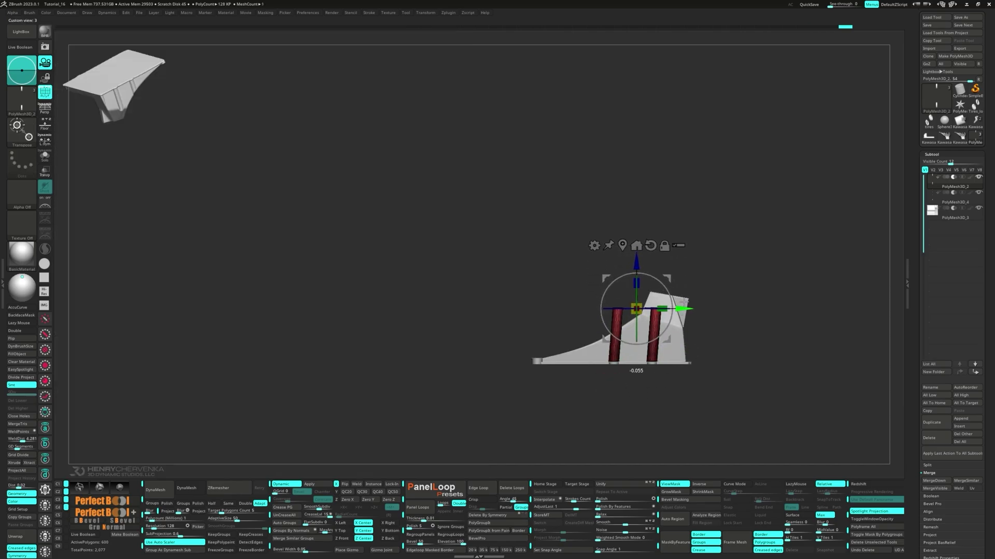
drag(634, 268, 634, 260)
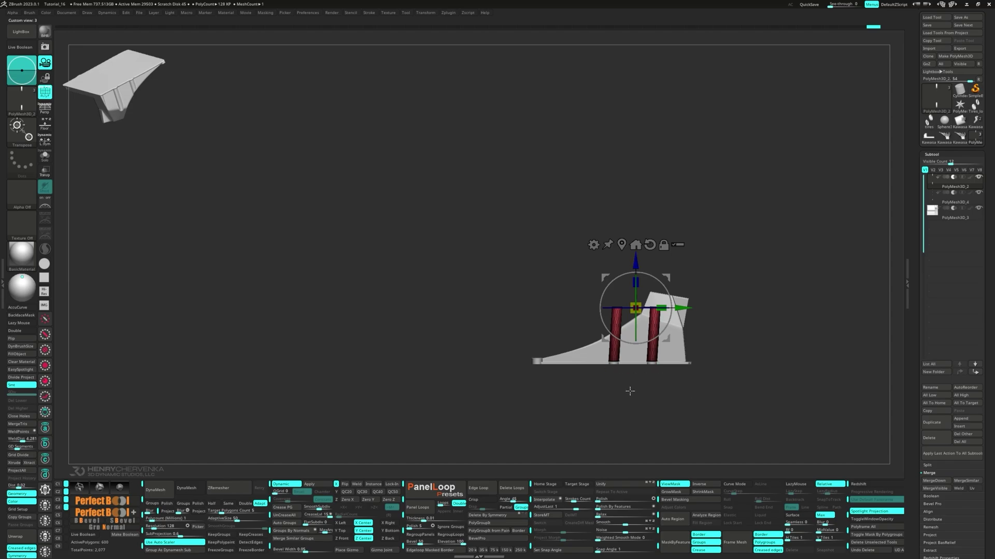
- Centre the gizmo on one pillar and align it with the disc on the base plate's opposite side
ctrl+drag(630, 391, 641, 401)
ctrl+drag(696, 416, 628, 291)
click(635, 309)
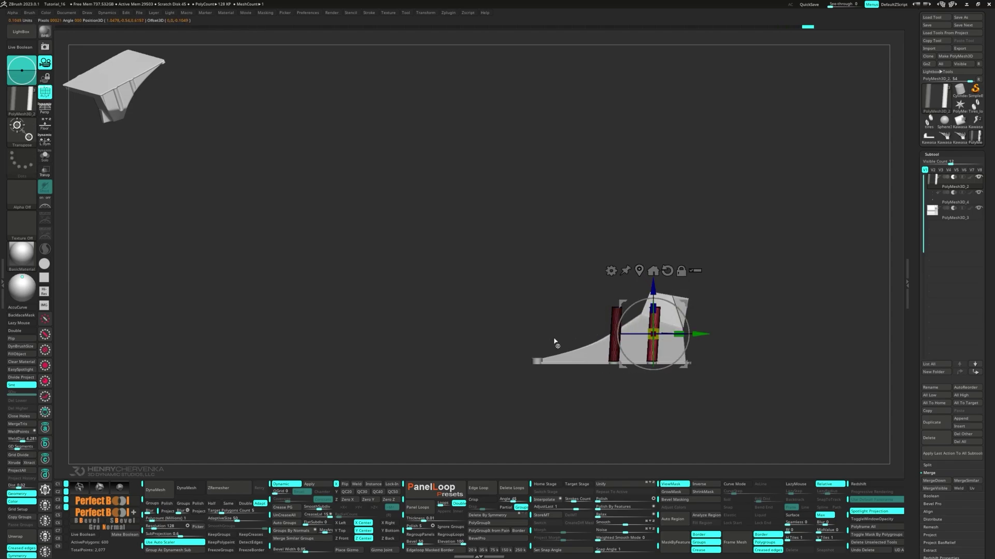
key(Right)
drag(568, 345, 603, 343)
drag(555, 264, 512, 332)
shift+drag(562, 365, 578, 415)
drag(467, 300, 485, 300)
drag(533, 345, 533, 361)
drag(534, 410, 524, 357)
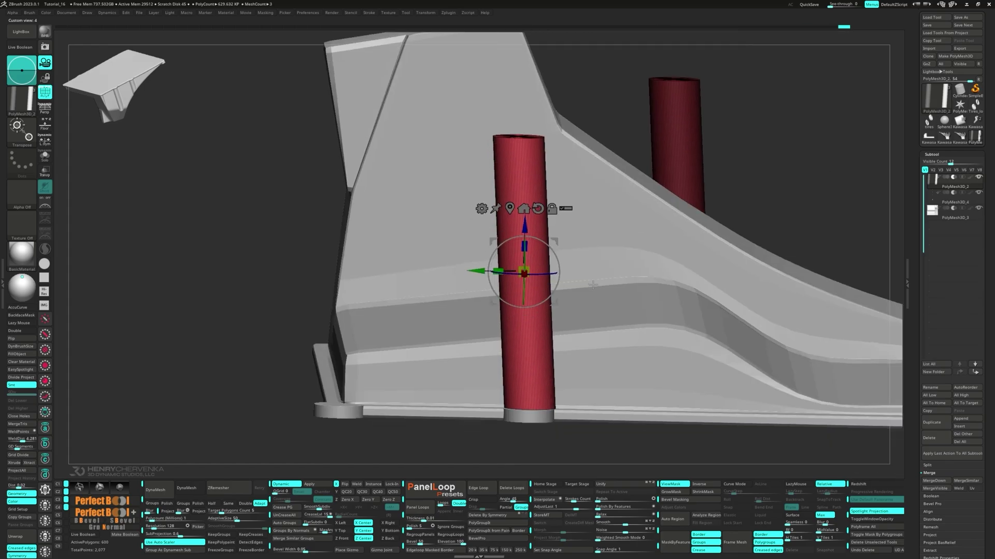
drag(476, 259, 474, 258)
alt+drag(474, 420, 469, 398)
mouse_move(469, 331)
mouse_down()
mouse_move(411, 315)
mouse_move(355, 324)
mouse_move(378, 373)
mouse_up()
- Apply the pillars' Dynamic Subdivision to the mesh, delete the lower levels and set the subtools to additive mode
key(q)
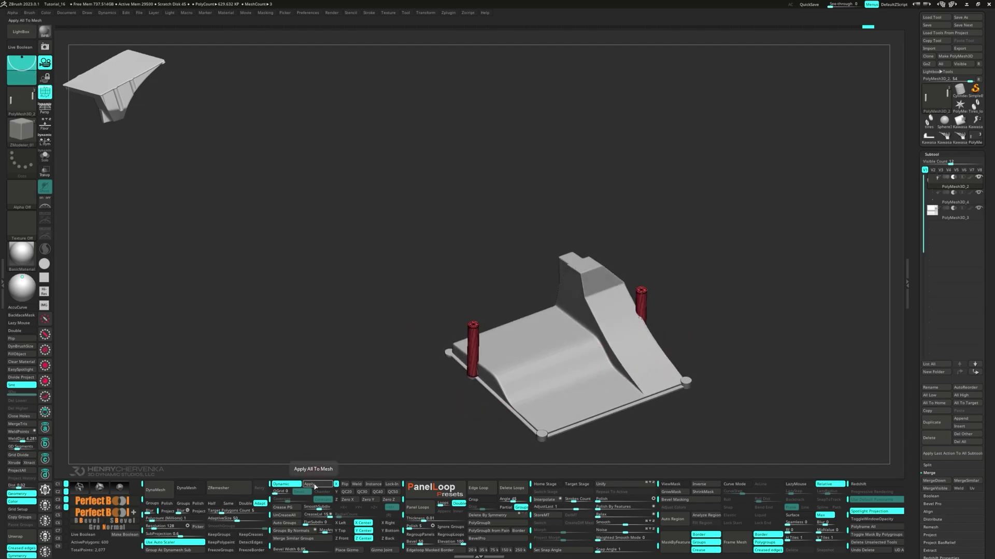
click(311, 485)
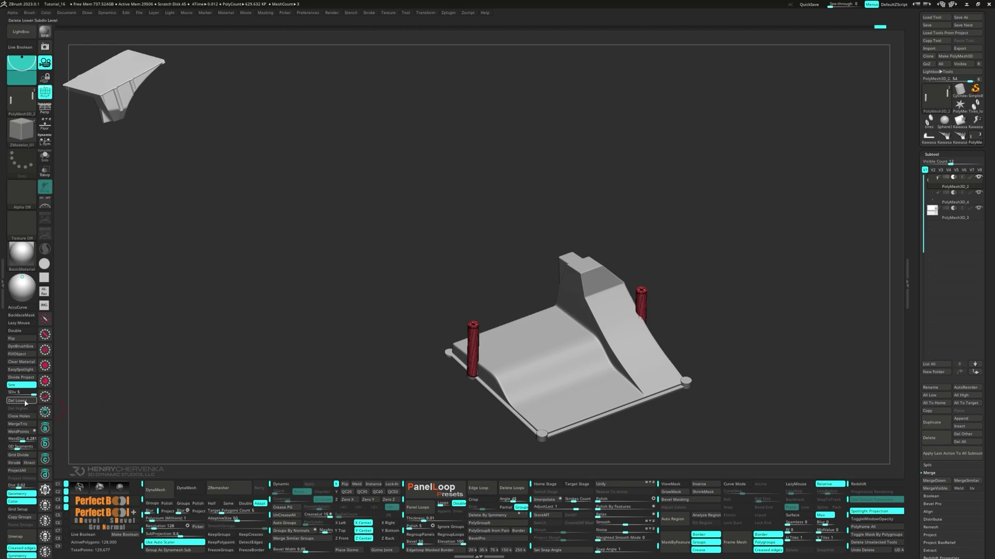
click(21, 401)
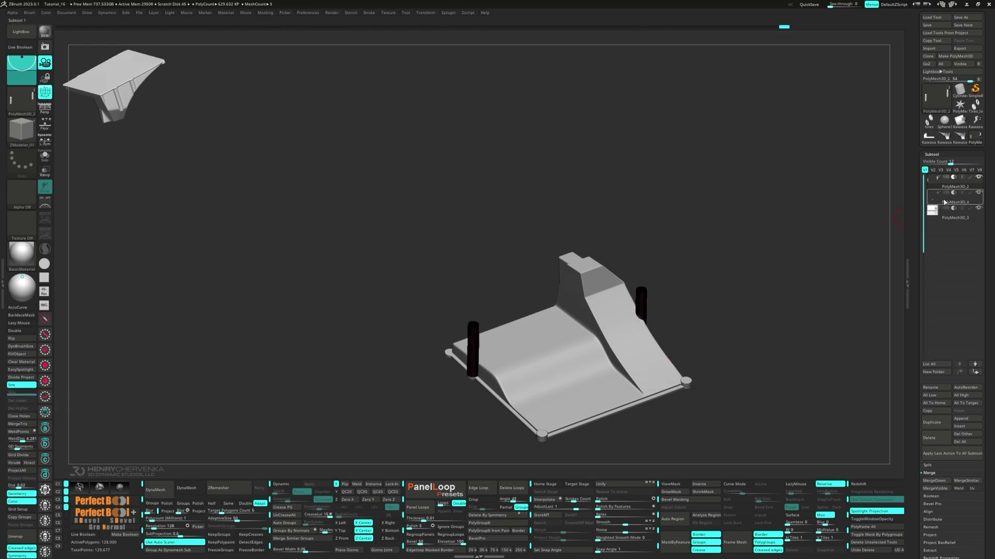
click(947, 186)
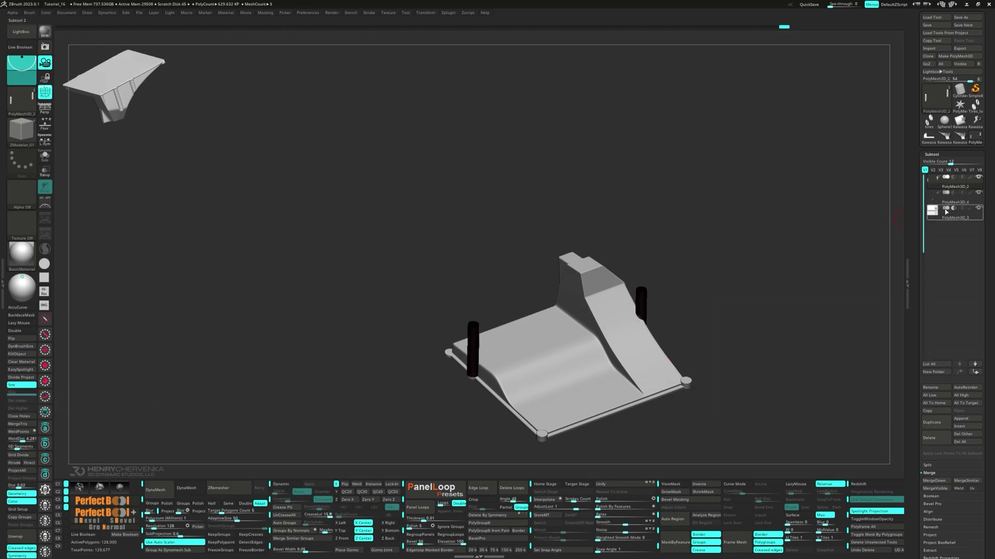
- Apply Dynamic Subdivision to the discs and the bracket subtools and delete their lower subdivision levels
click(951, 204)
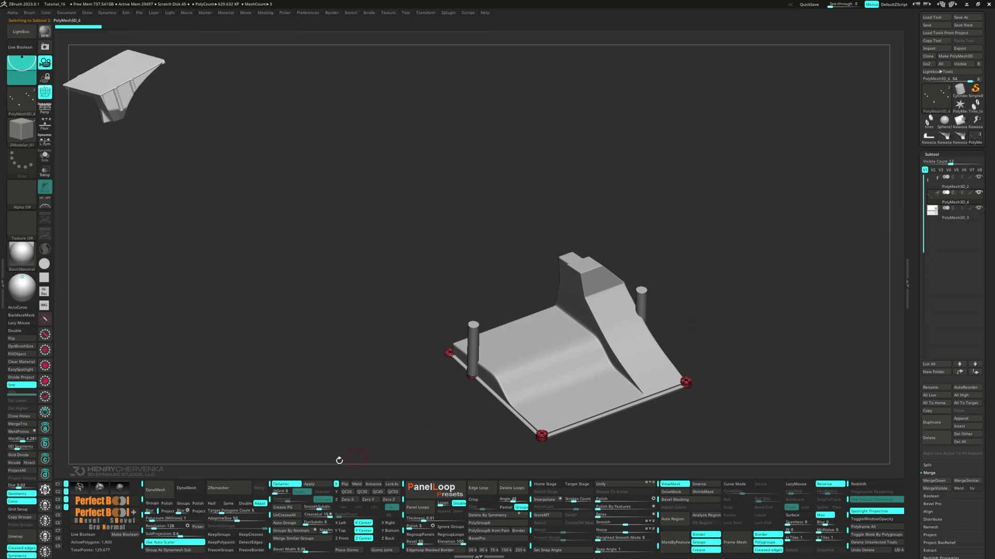
click(317, 485)
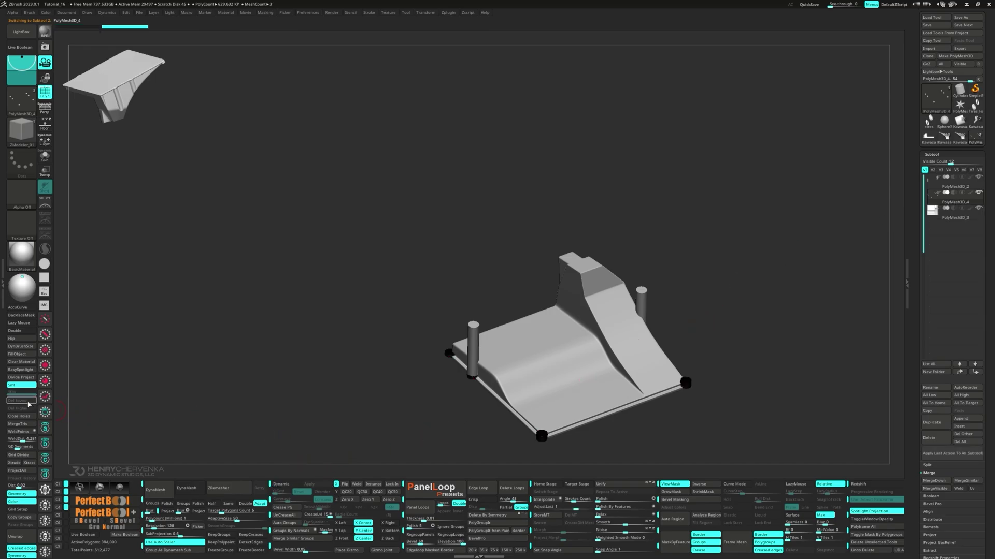
click(949, 219)
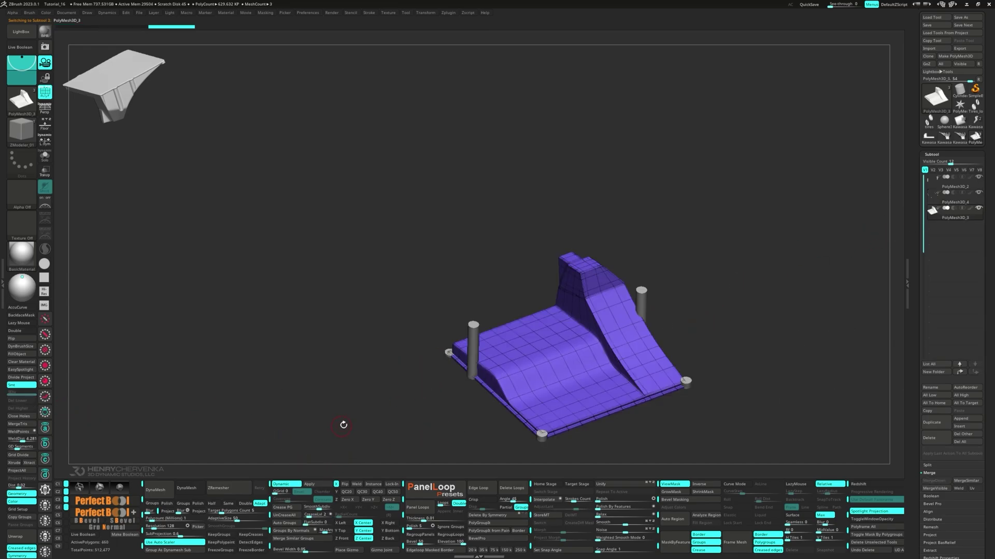
click(309, 484)
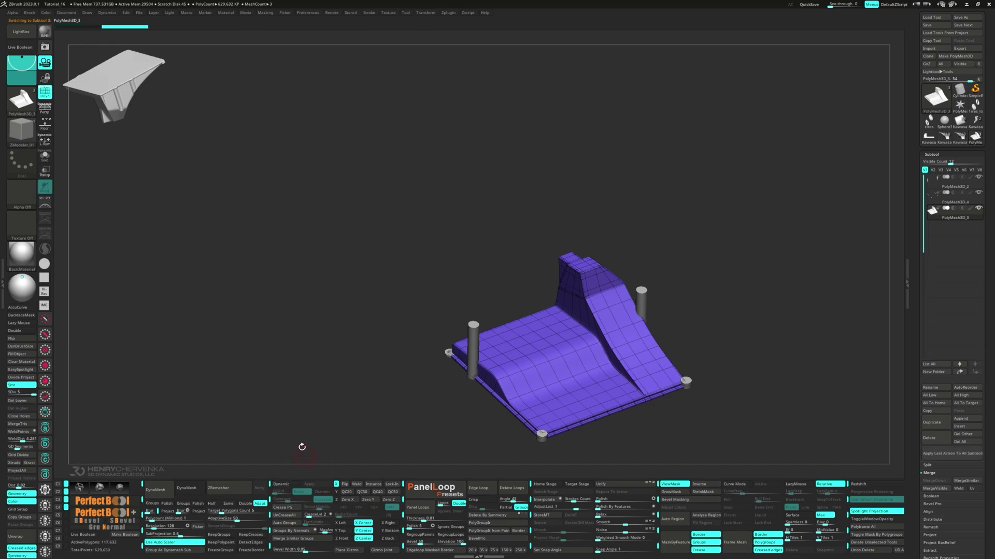
click(29, 403)
drag(266, 406, 353, 356)
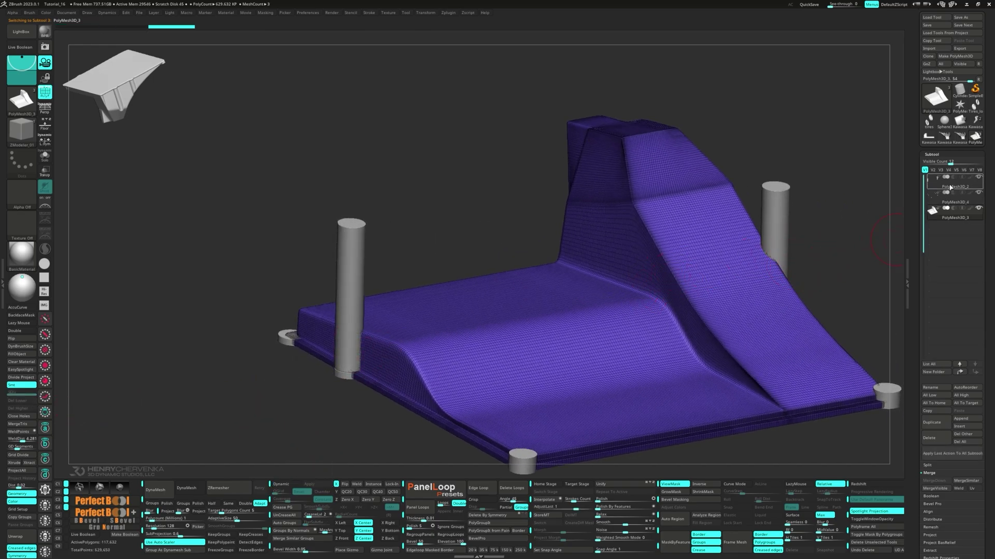
- Merge the pillars, discs and bracket down into a single subtool
click(951, 188)
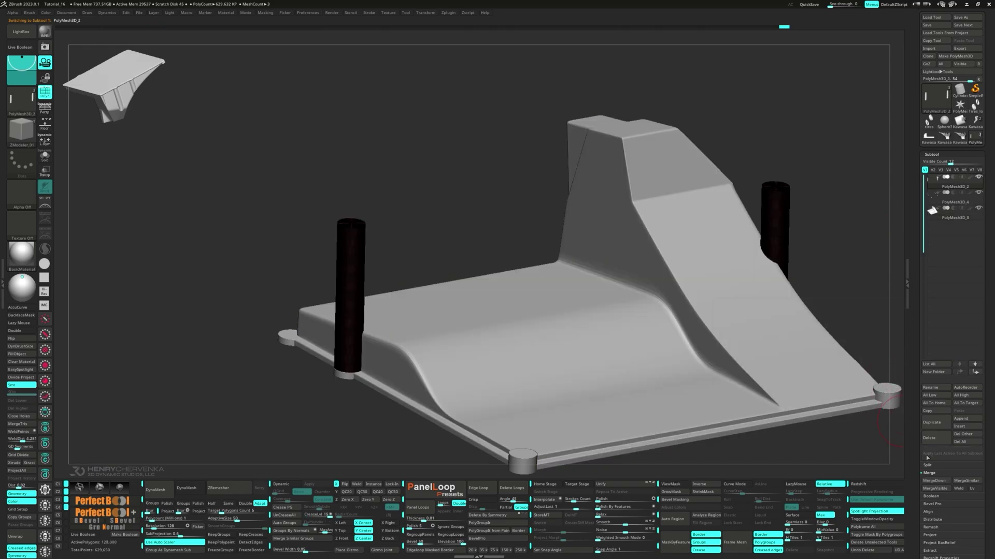
click(936, 481)
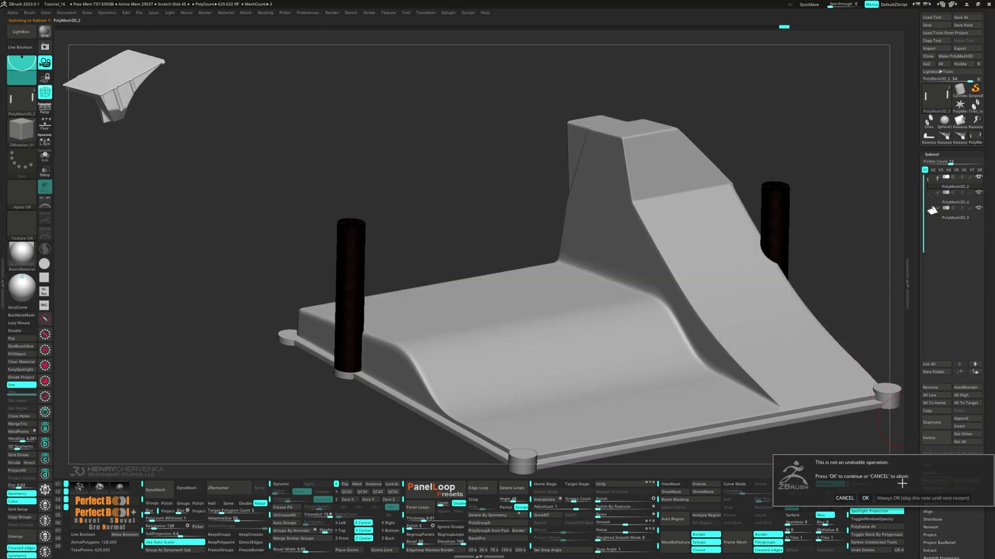
click(865, 498)
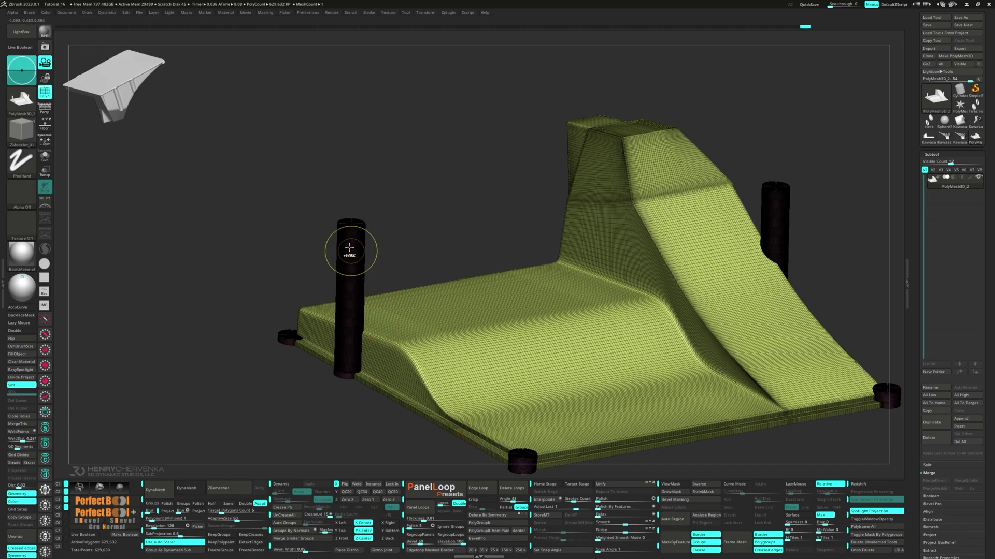
- Isolate one pillar in the merged mesh and mask everything else around it
ctrl+shift+click(349, 248)
mouse_move(375, 280)
mouse_down()
mouse_move(402, 293)
mouse_move(331, 300)
mouse_move(373, 348)
mouse_move(384, 266)
mouse_move(393, 277)
mouse_up()
mouse_move(418, 320)
mouse_down()
mouse_move(427, 252)
mouse_move(440, 259)
mouse_move(387, 234)
mouse_move(417, 211)
mouse_move(429, 175)
mouse_up()
ctrl+shift+click(426, 252)
mouse_move(429, 175)
ctrl+shift+mouse_down()
mouse_move(470, 217)
mouse_move(477, 162)
ctrl+shift+mouse_up()
key(space)
mouse_move(437, 189)
mouse_down()
mouse_move(412, 190)
mouse_move(446, 220)
mouse_up()
ctrl+shift+click(475, 366)
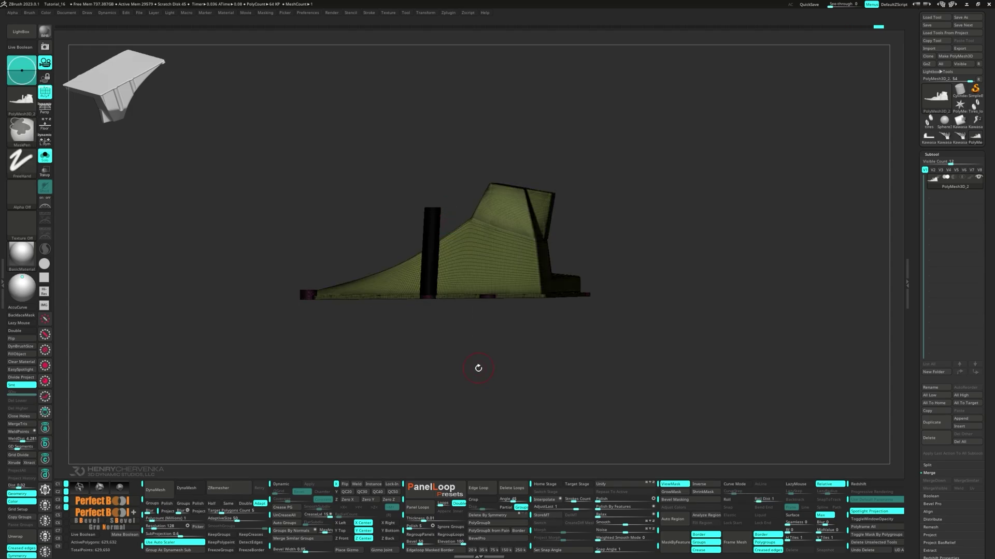
- Copy the pillar along the same side of the bracket onto the neighbouring disc and clear the mask
key(w)
click(510, 187)
drag(547, 316, 577, 317)
key(f)
drag(659, 330, 698, 330)
ctrl+right_drag(735, 363, 796, 419)
drag(698, 334, 700, 334)
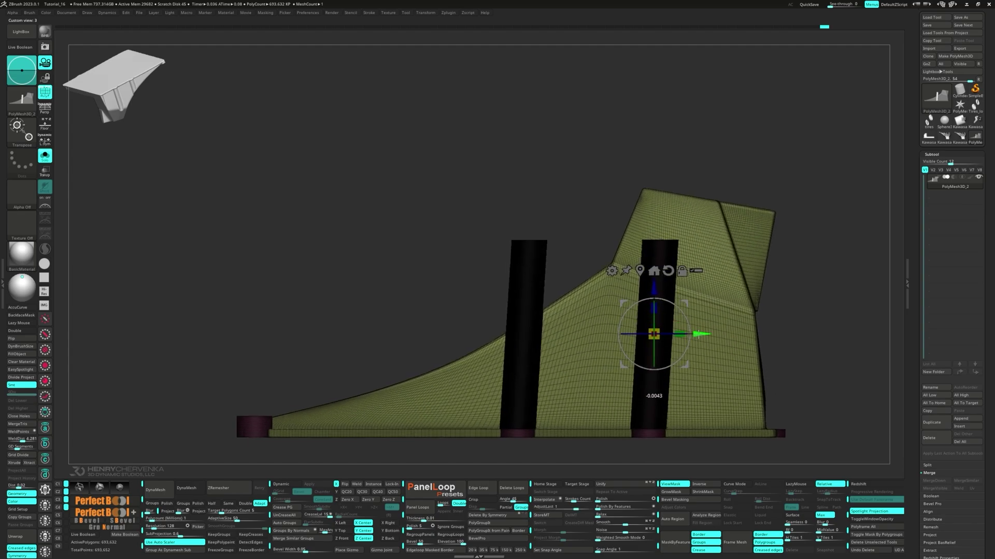
key(f)
right_drag(414, 272, 475, 275)
ctrl+drag(640, 322, 651, 333)
- Isolate the three pillars and assign them as a DynaMesh subtraction group
right_drag(575, 339, 632, 292)
key(q)
ctrl+shift+drag(605, 218, 561, 242)
ctrl+shift+drag(656, 229, 629, 241)
ctrl+alt+shift+drag(265, 195, 309, 218)
ctrl+shift+drag(715, 233, 724, 262)
right_drag(653, 278, 643, 294)
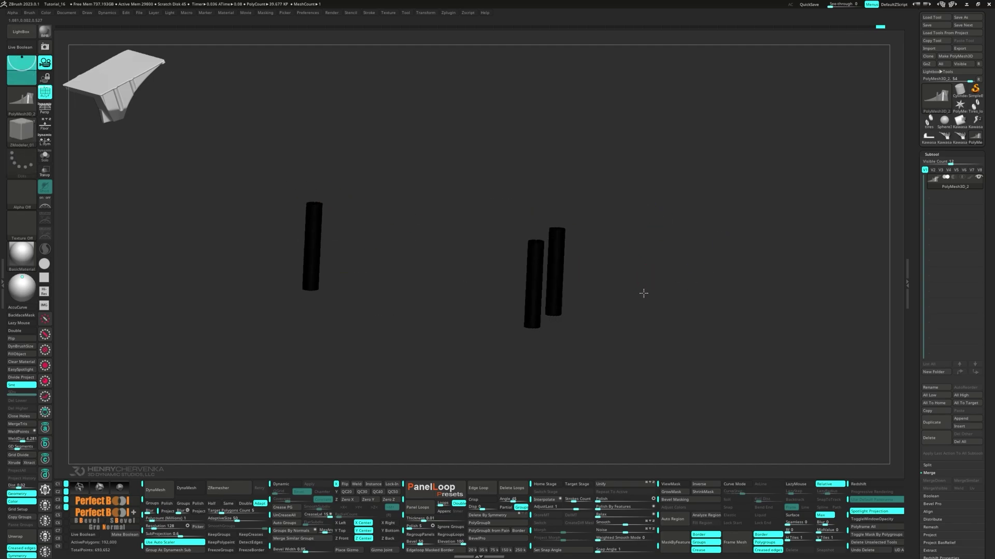
drag(643, 293, 635, 296)
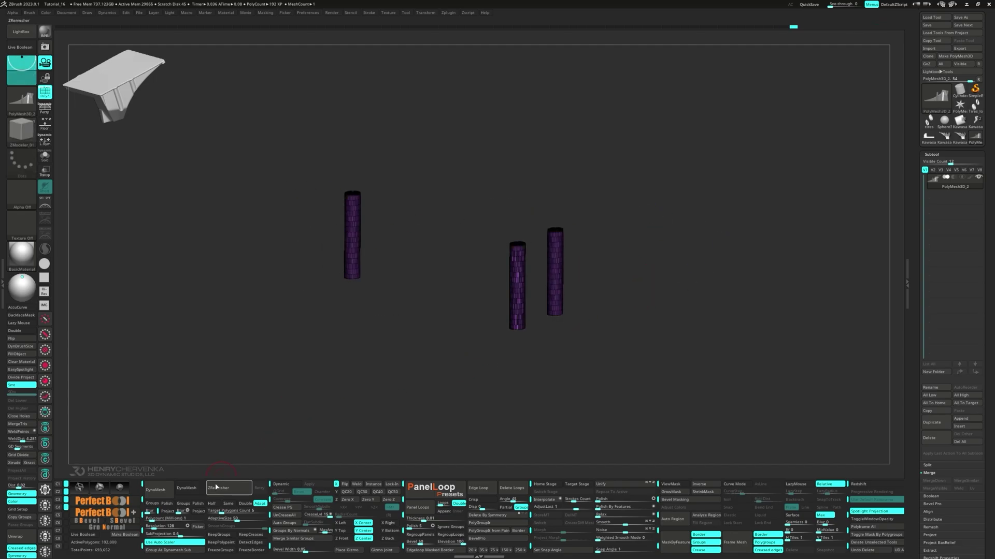
click(177, 551)
- Restore the hidden parts and centre the transform gizmo on the merged mesh
ctrl+shift+click(384, 427)
ctrl+right_drag(527, 284, 524, 321)
drag(523, 320, 468, 341)
key(w)
click(499, 194)
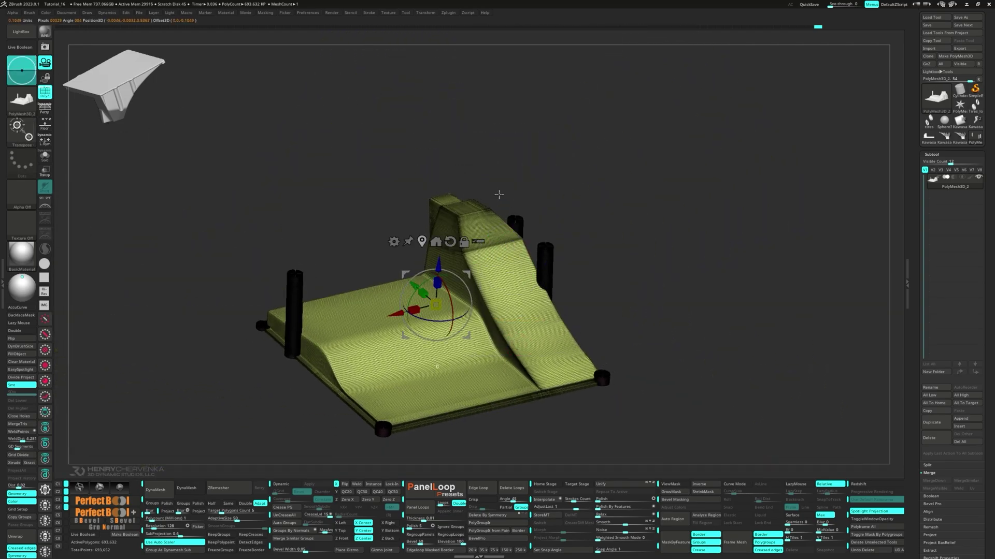
- Run a gizmo boolean remesh on the bracket to fuse the discs and cut out the three pillars
click(393, 242)
click(526, 295)
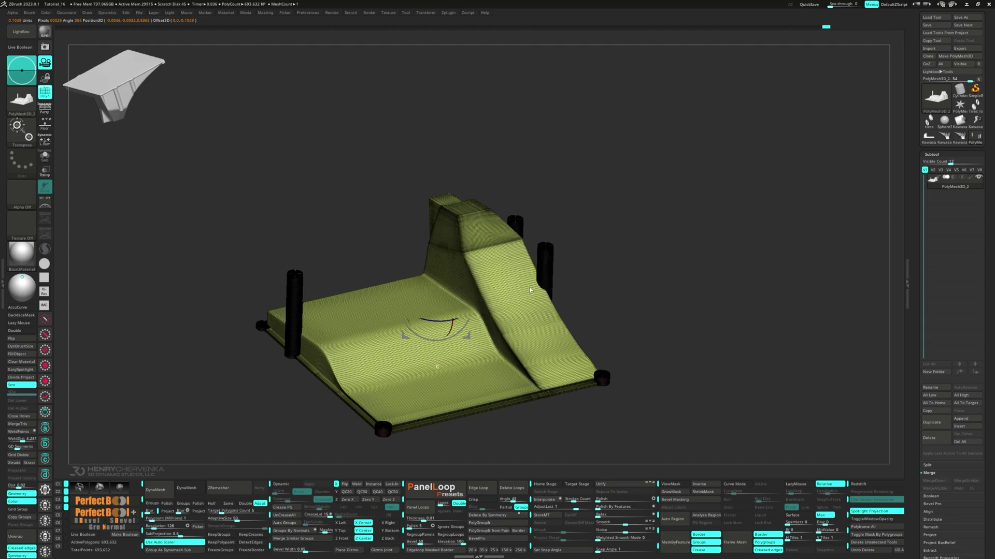
click(394, 242)
click(513, 242)
- Turn off the polygroup wireframe display and convert the boolean result to a DynaMesh
key(shift+f)
mouse_move(310, 336)
ctrl+right_down()
mouse_move(340, 356)
mouse_move(310, 301)
ctrl+right_up()
key(q)
right_drag(164, 430, 215, 433)
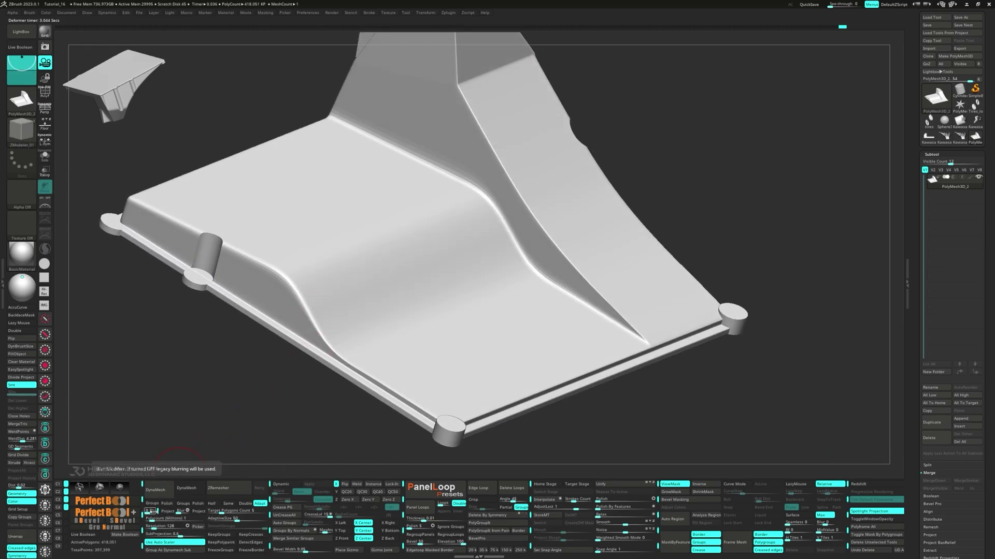
click(158, 493)
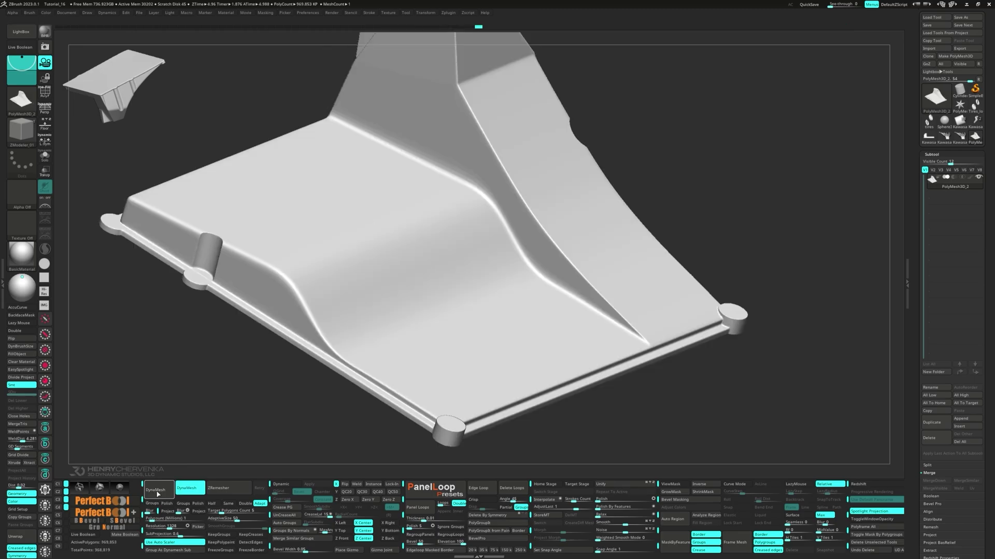
- Choose the MaskCurve brush and draw a straight curve along the underside of the bracket in side view
right_drag(218, 268, 499, 322)
key(m)
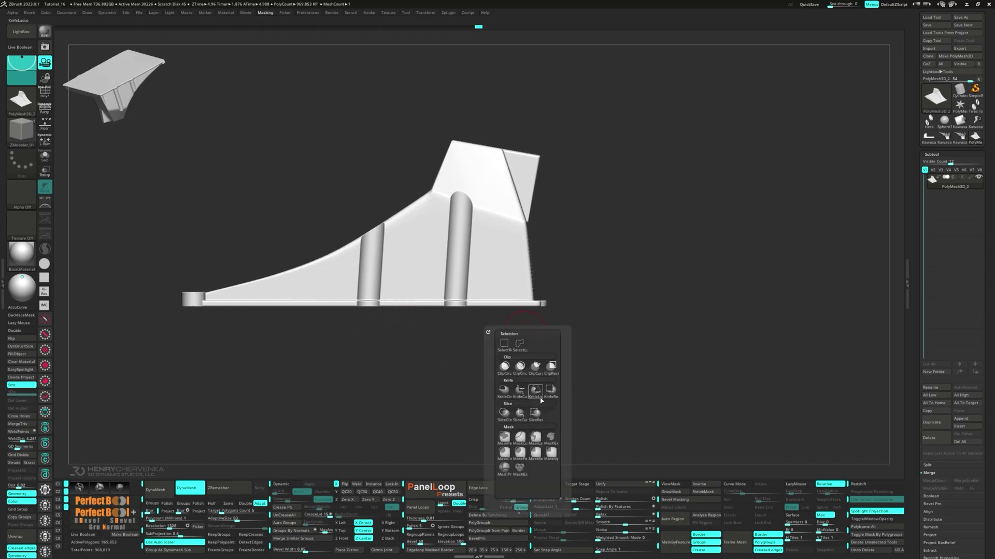
click(519, 437)
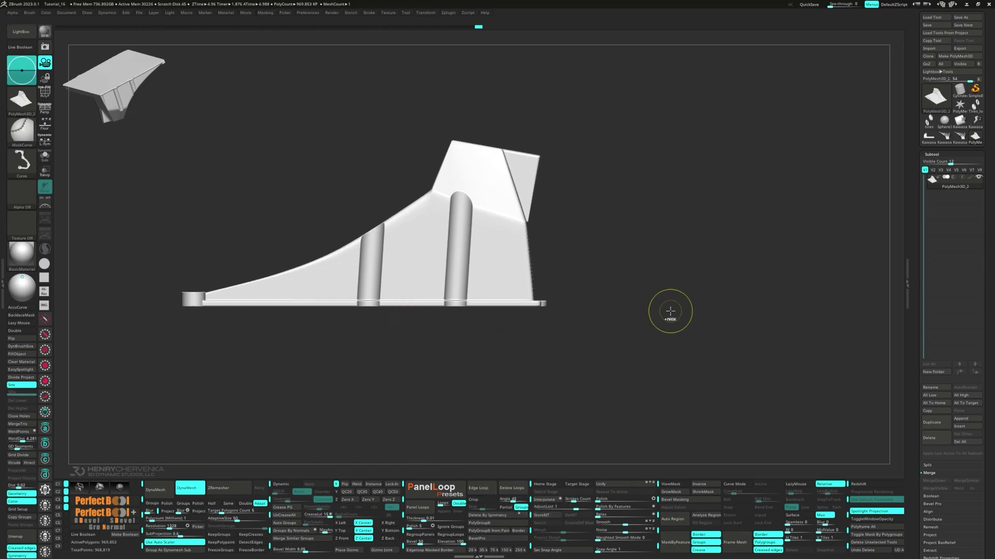
drag(667, 308, 119, 309)
- Clip the corner disc beside the tall block flush with the two adjoining edges of the base plate
right_drag(466, 310, 480, 370)
mouse_move(586, 314)
alt+right_down()
mouse_move(469, 376)
mouse_move(452, 371)
mouse_move(456, 379)
alt+right_up()
key(m)
click(497, 380)
mouse_move(456, 367)
ctrl+shift+mouse_down()
mouse_move(495, 399)
mouse_move(470, 387)
ctrl+shift+mouse_up()
mouse_move(471, 387)
right_down()
mouse_move(483, 359)
mouse_move(455, 319)
mouse_move(467, 344)
mouse_move(449, 376)
right_up()
ctrl+shift+drag(446, 378, 477, 422)
- Flatten the underside of the base plate with the PlanarRect brush
mouse_move(488, 416)
ctrl+right_down()
mouse_move(427, 386)
mouse_move(290, 395)
mouse_move(335, 399)
mouse_move(338, 435)
ctrl+right_up()
ctrl+right_drag(334, 321, 171, 339)
alt+right_drag(171, 339, 294, 275)
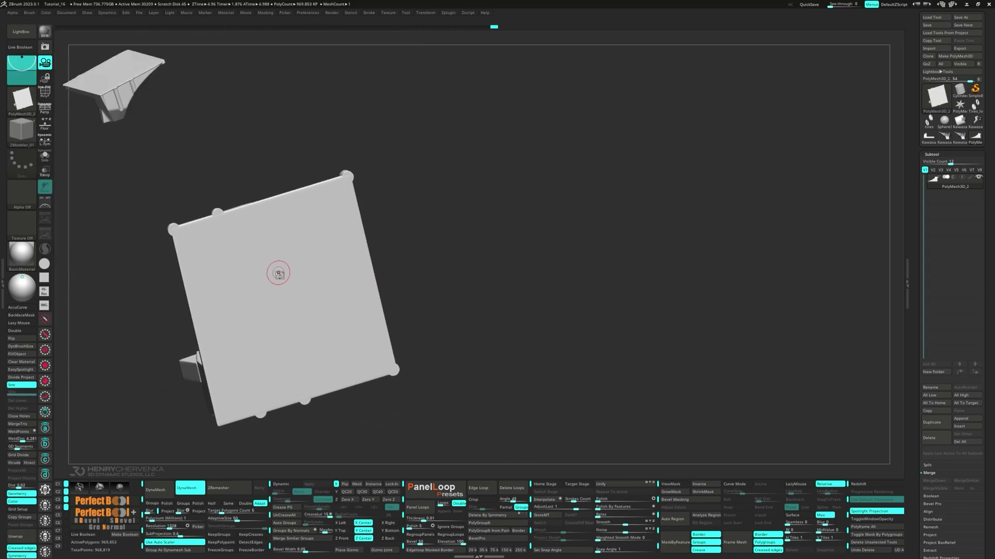
key(space)
click(372, 267)
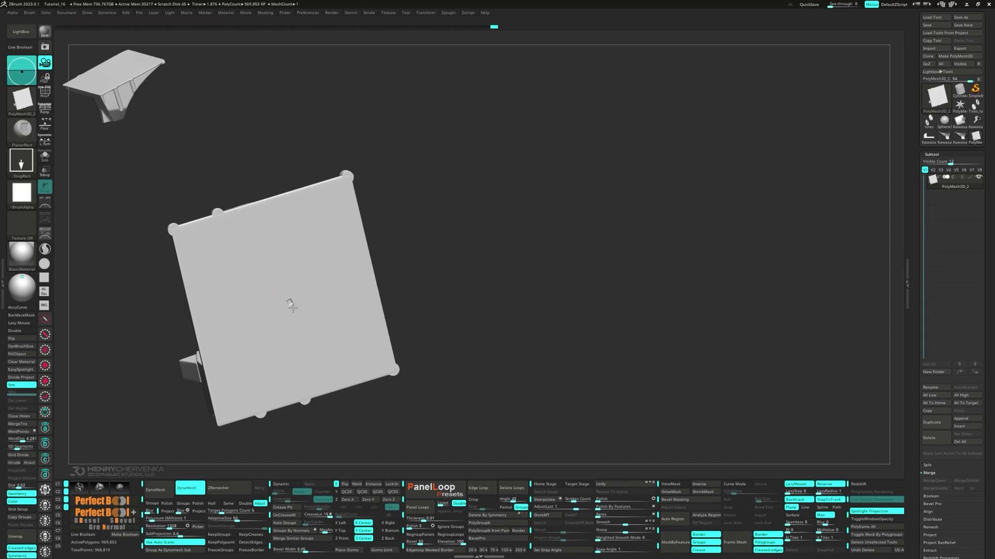
drag(287, 298, 521, 251)
- Level the leftover disc at the clipped corner of the base rim with the Planar brush
key(space)
right_drag(283, 356, 252, 322)
drag(399, 328, 317, 384)
key(space)
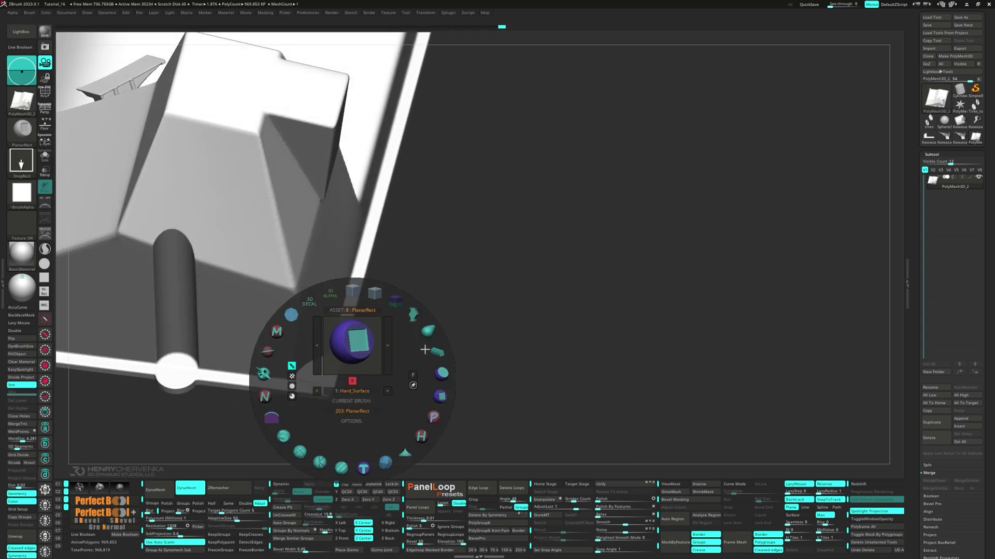
click(444, 382)
ctrl+right_drag(325, 366, 313, 396)
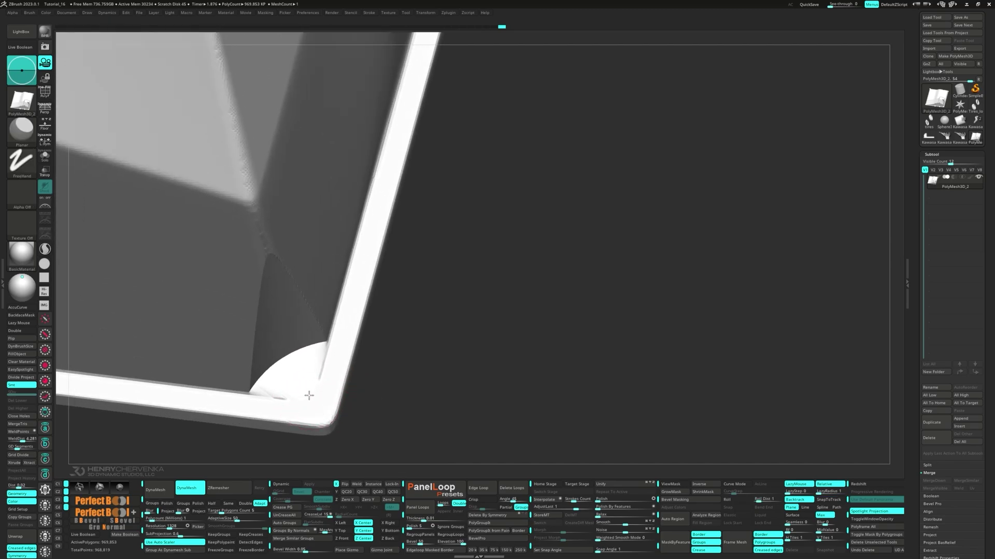
mouse_move(278, 396)
mouse_down()
mouse_move(296, 395)
mouse_move(278, 406)
mouse_up()
- Adjust the DynaMesh resolution and remesh the bracket
ctrl+drag(415, 404, 454, 425)
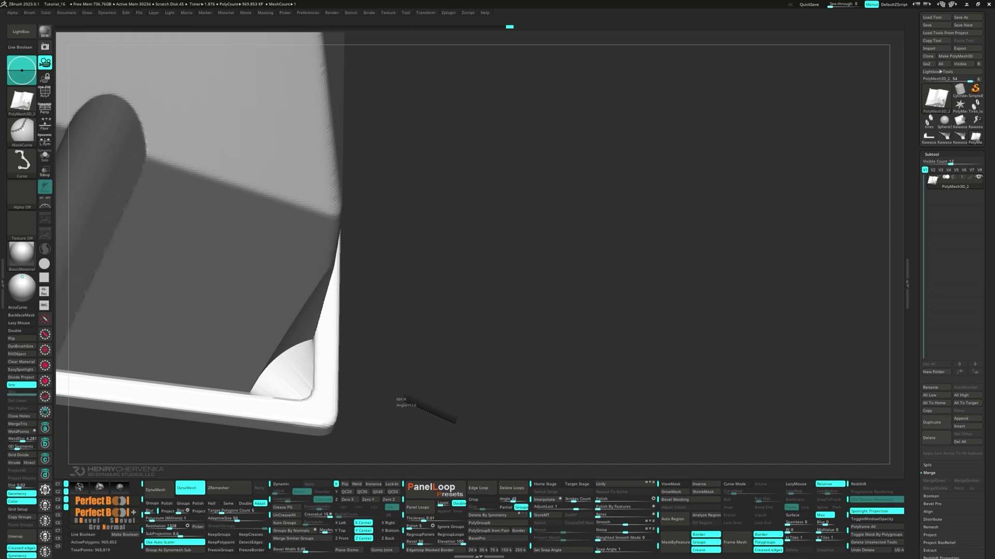
ctrl+drag(455, 423, 421, 419)
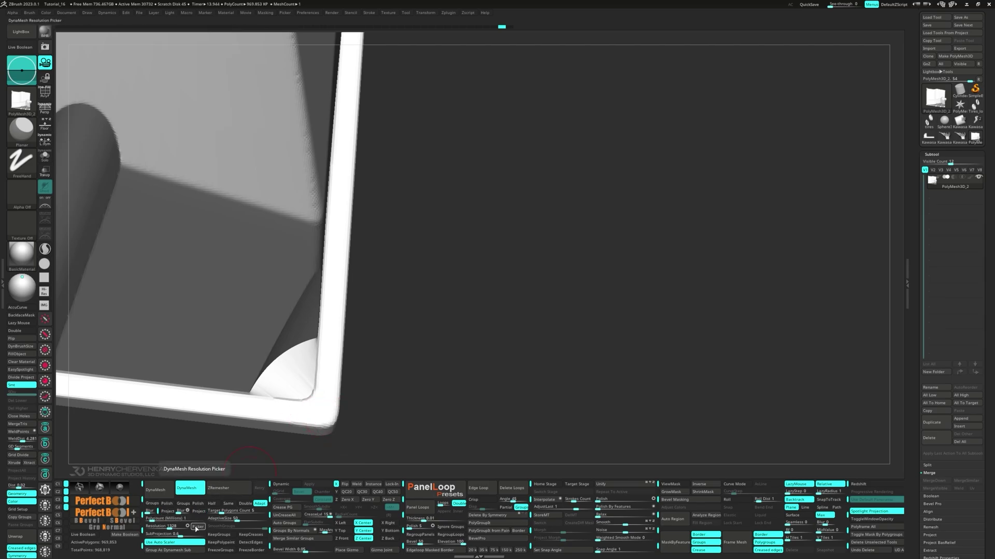
ctrl+drag(438, 381, 486, 426)
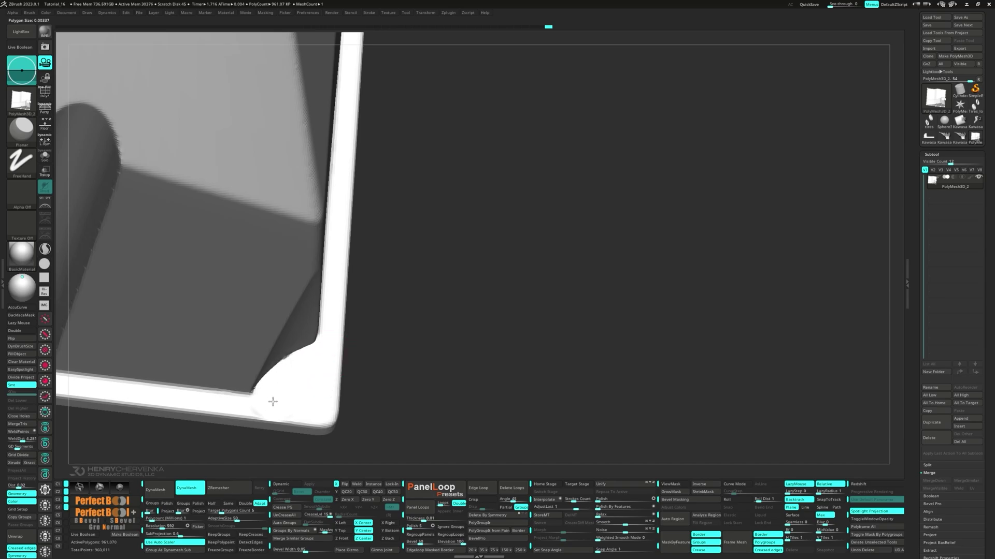
- Smooth the remaining unevenness at the clipped corner with Planar strokes and remesh the bracket
ctrl+right_drag(304, 380, 371, 417)
alt+right_drag(371, 418, 323, 440)
right_drag(323, 441, 303, 407)
drag(283, 395, 470, 372)
ctrl+right_drag(389, 311, 284, 397)
alt+right_drag(284, 398, 532, 354)
mouse_move(532, 354)
ctrl+mouse_down()
mouse_move(588, 400)
mouse_move(557, 408)
mouse_move(548, 400)
mouse_move(506, 290)
mouse_move(533, 313)
mouse_move(573, 290)
mouse_move(579, 310)
ctrl+mouse_up()
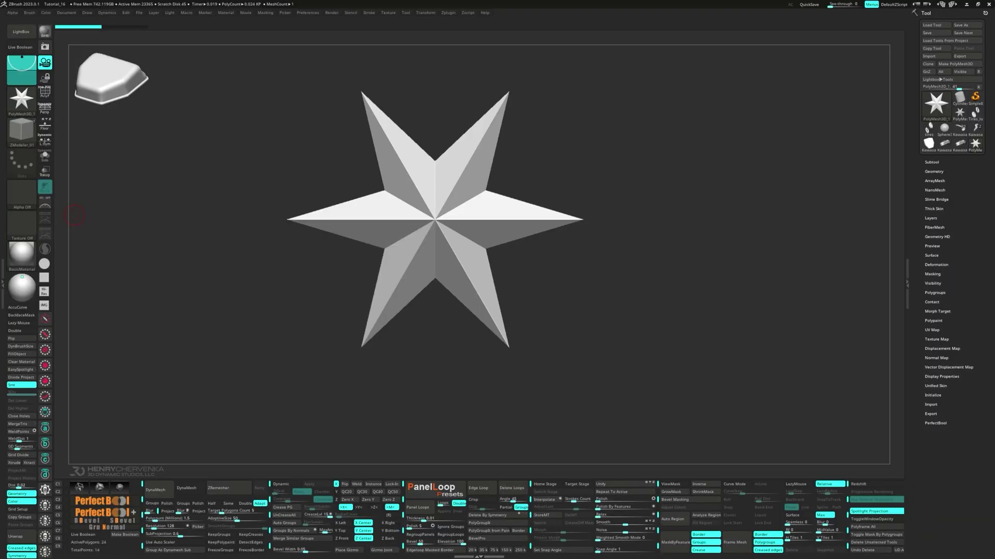
- Replace the star mesh with a cube primitive, unify its size and delete its extra edge loops
key(w)
click(392, 155)
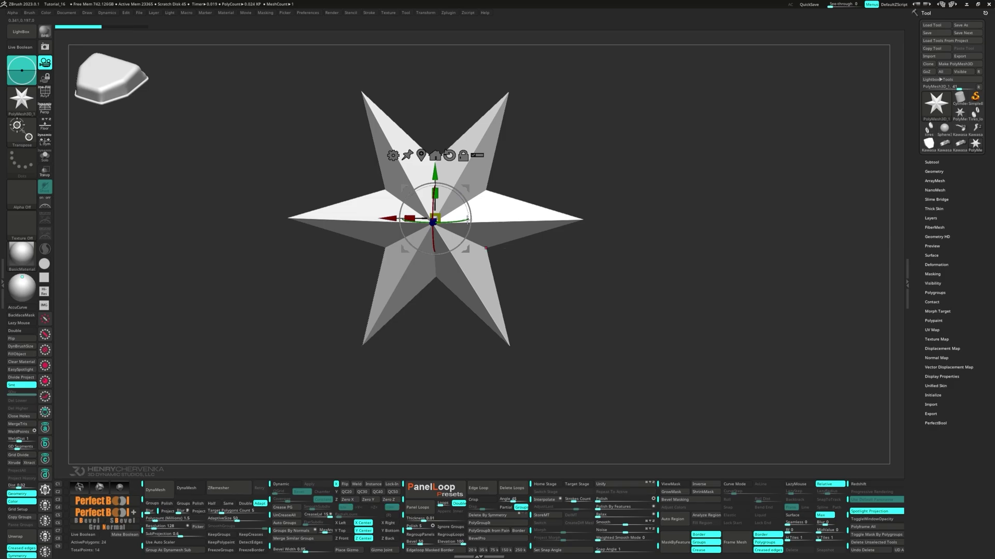
click(393, 155)
click(449, 155)
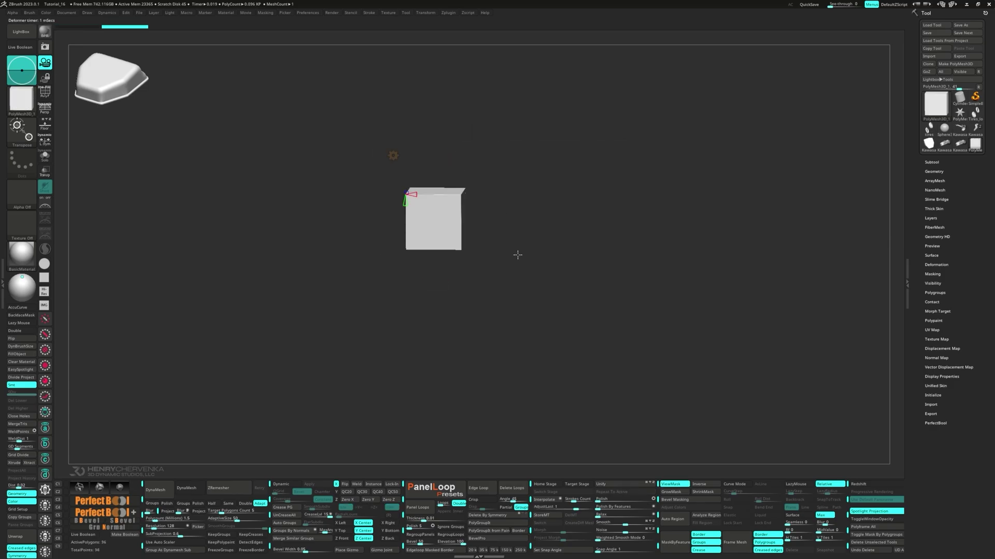
key(shift+f)
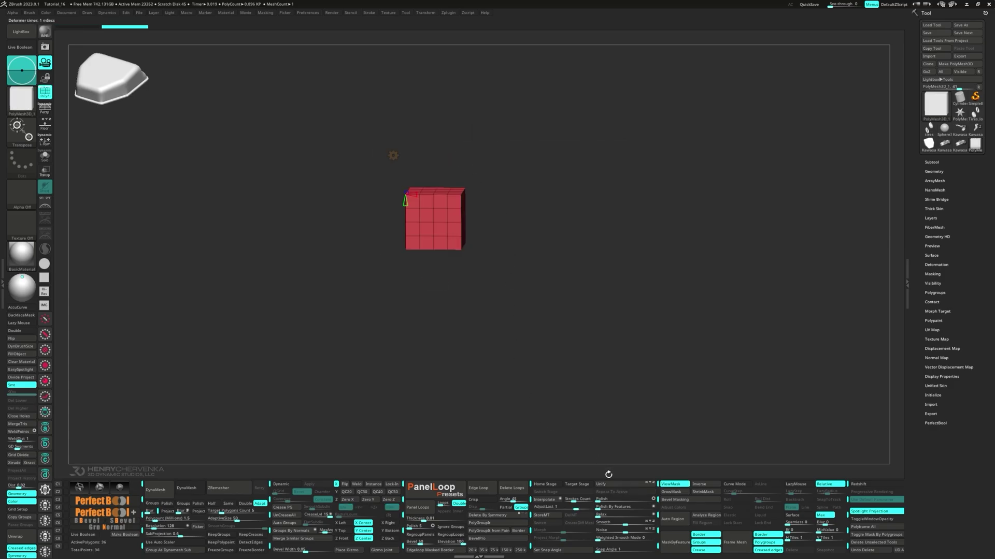
click(610, 485)
click(517, 488)
- Extrude the cube's bottom face downward, taper it to a narrower end and clear the mask
drag(518, 415, 659, 402)
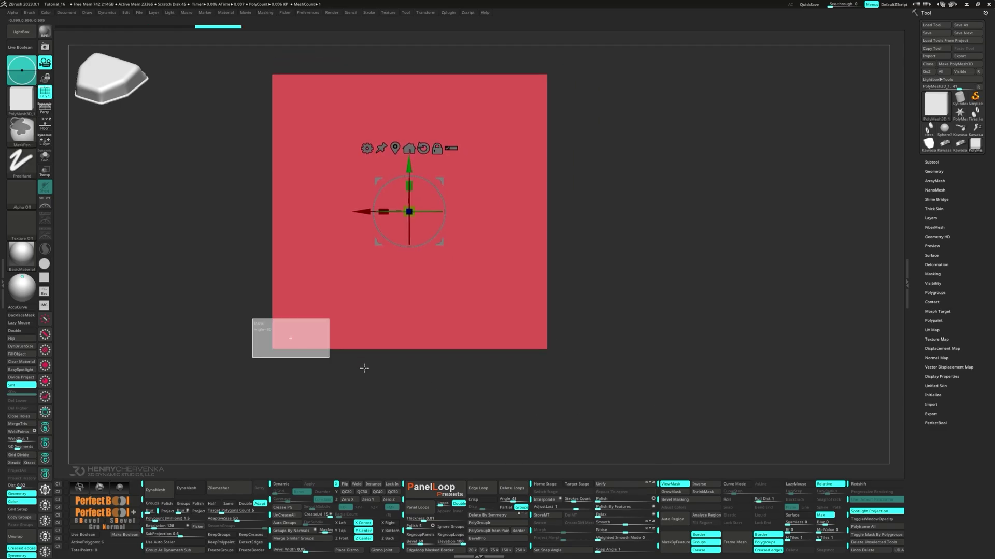
alt+click(394, 148)
drag(409, 305, 416, 336)
drag(383, 376, 477, 374)
ctrl+drag(533, 386, 553, 301)
click(408, 314)
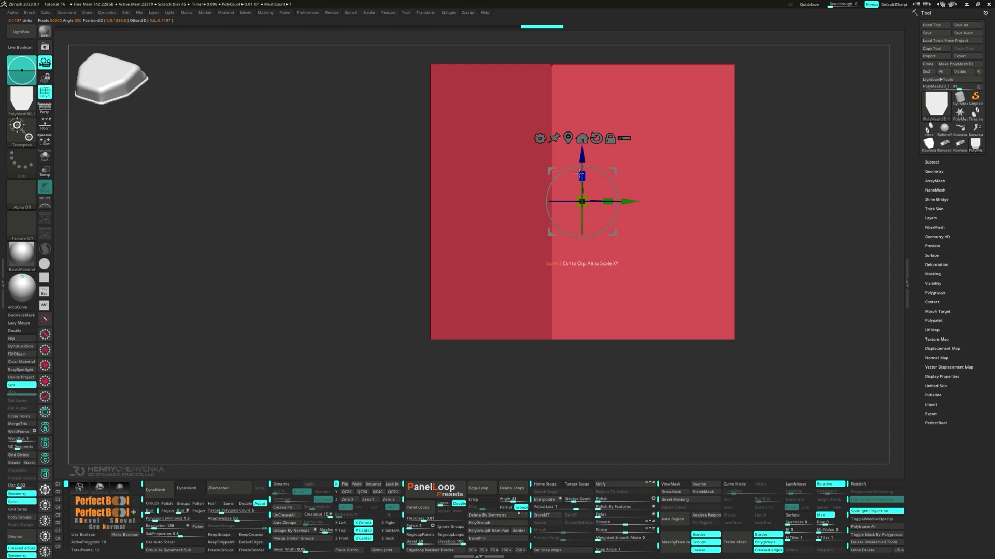
- Scale the tapered block along its Z depth into a thin plate
drag(579, 174, 580, 198)
alt+drag(569, 362, 701, 316)
drag(712, 110, 724, 260)
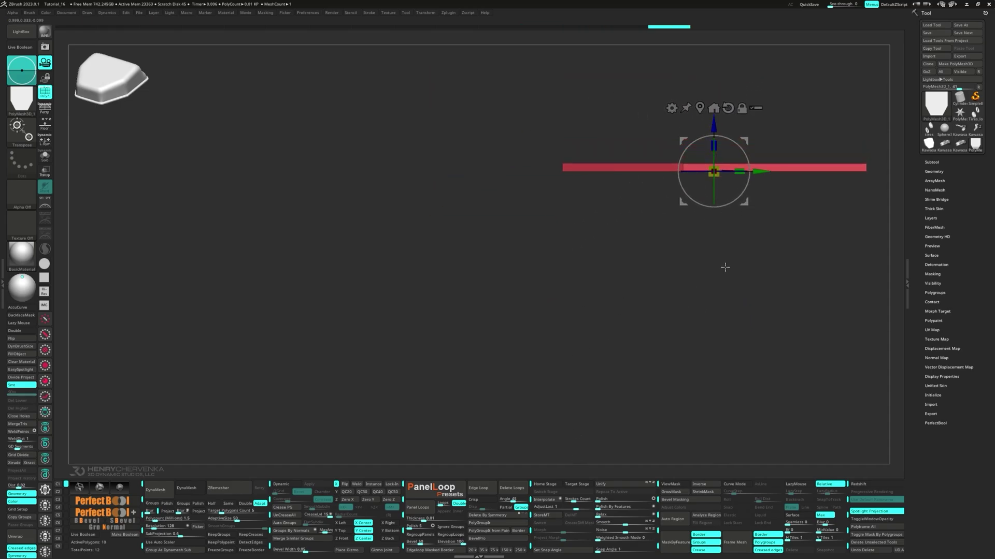
key(2)
key(shift+1)
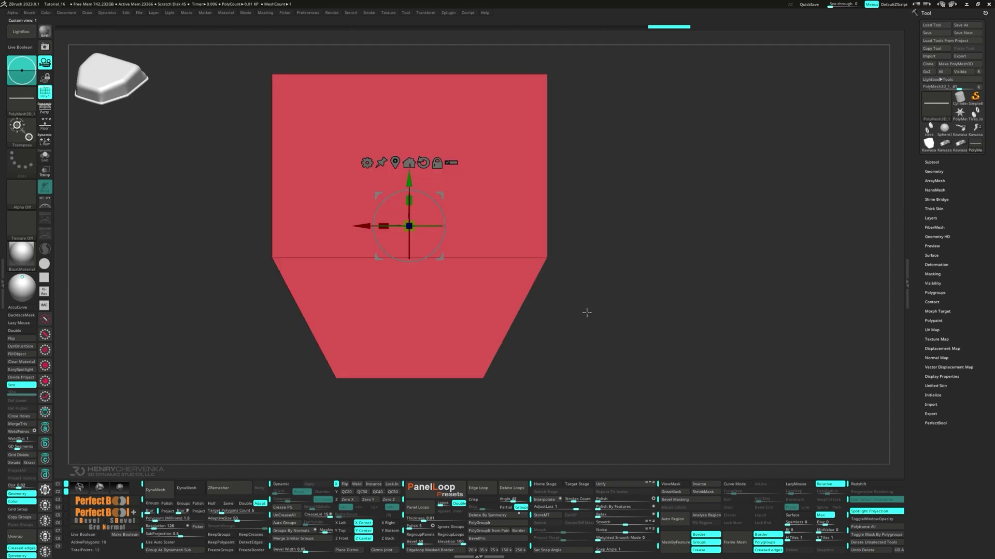
- Inset the plate's front face as a flat island with ZModeler, leaving a narrow border
key(b)
key(z)
key(m)
key(space)
click(393, 174)
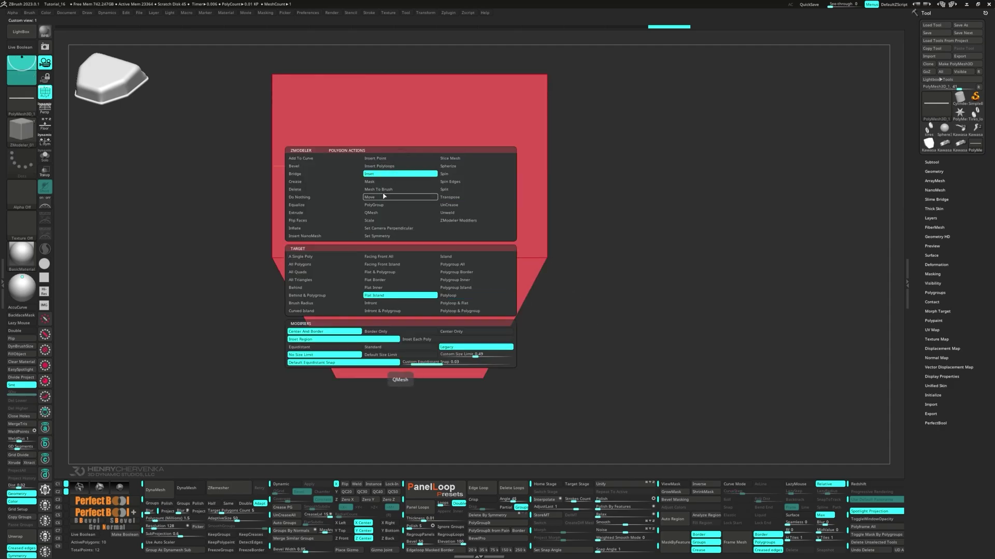
drag(417, 202, 409, 208)
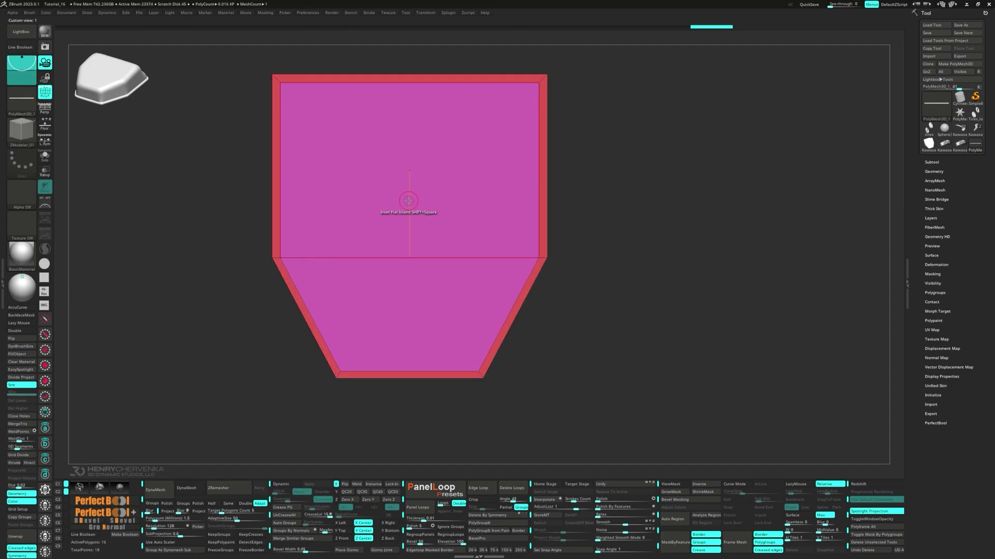
- Extrude the inset area of the plate outward into a raised block
key(space)
click(395, 254)
right_drag(366, 199, 423, 202)
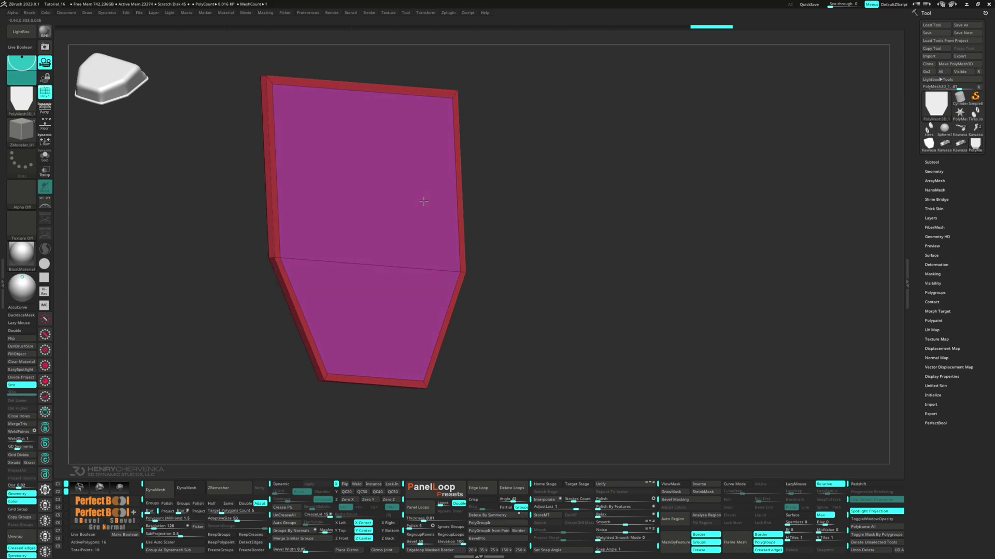
drag(424, 202, 466, 202)
- Raise and tilt the block's top face, scale its length to about 0.84 and clear the mask
key(2)
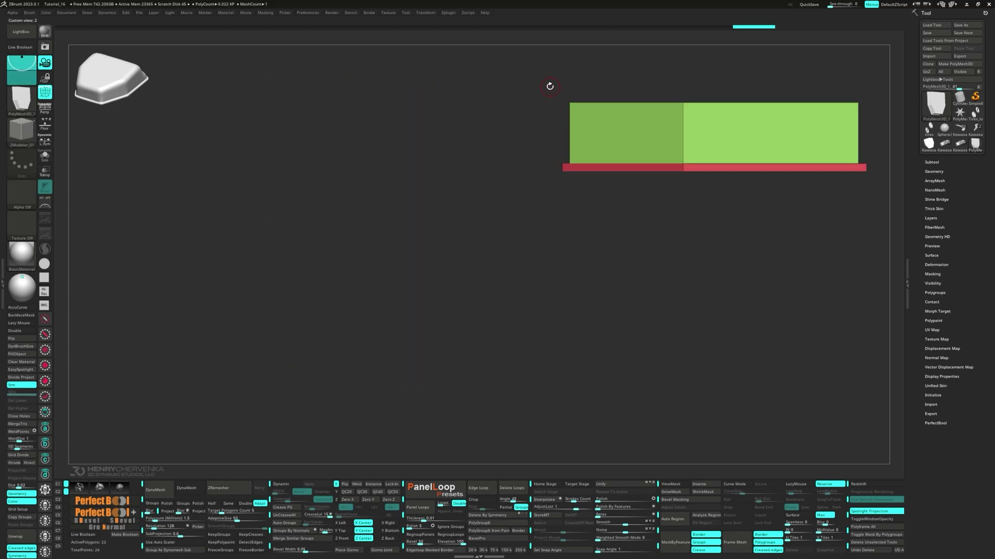
key(w)
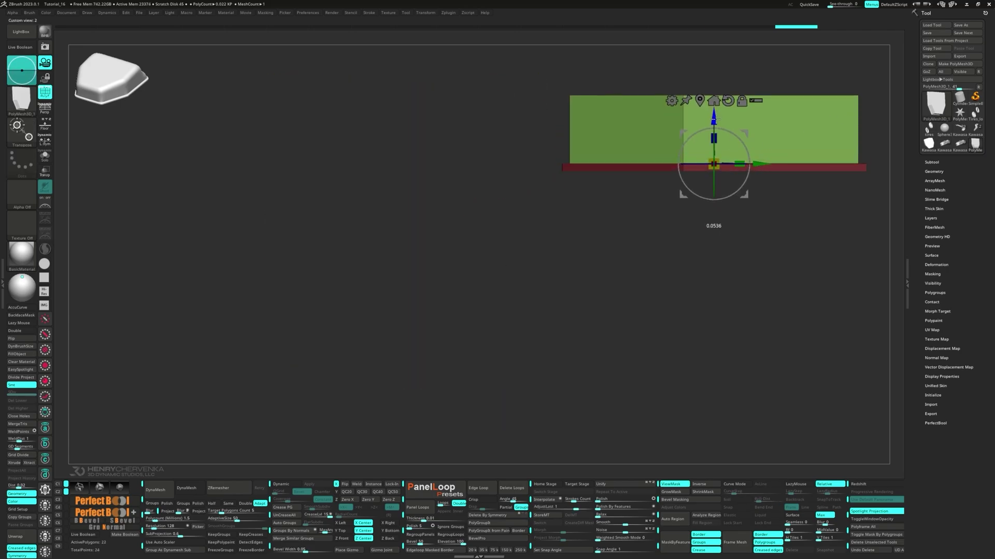
alt+drag(745, 193, 605, 132)
drag(588, 100, 570, 100)
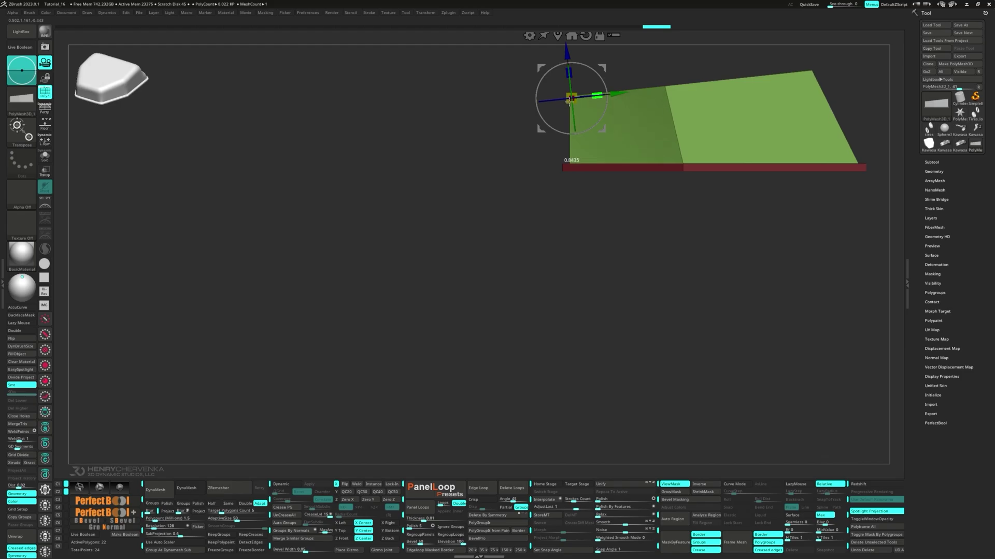
ctrl+drag(557, 238, 561, 247)
- Insert two edge loops around the side walls of the raised block
key(q)
key(space)
drag(671, 127, 672, 125)
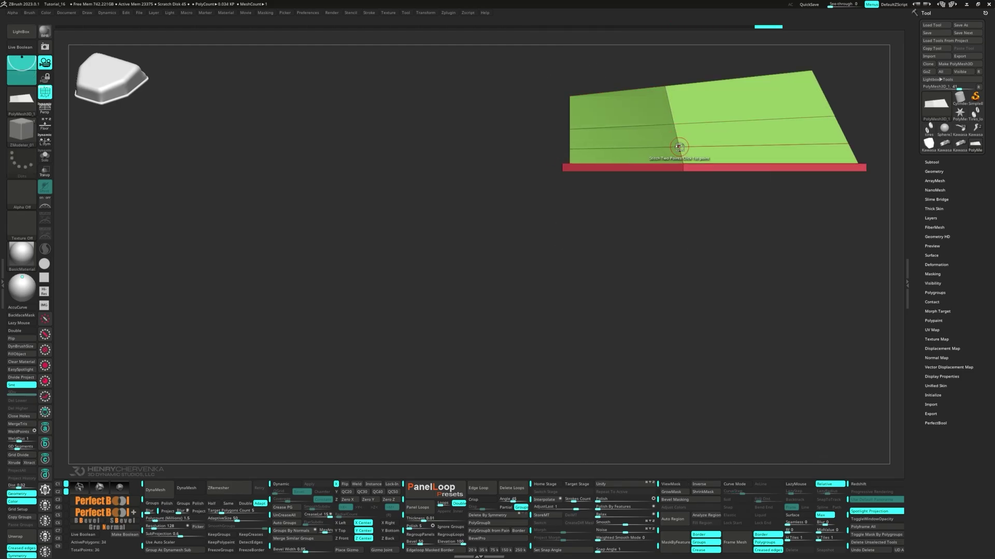
- Reshape the block's sloped end wall into a stepped profile with an infinite-depth Move brush
key(b)
click(738, 84)
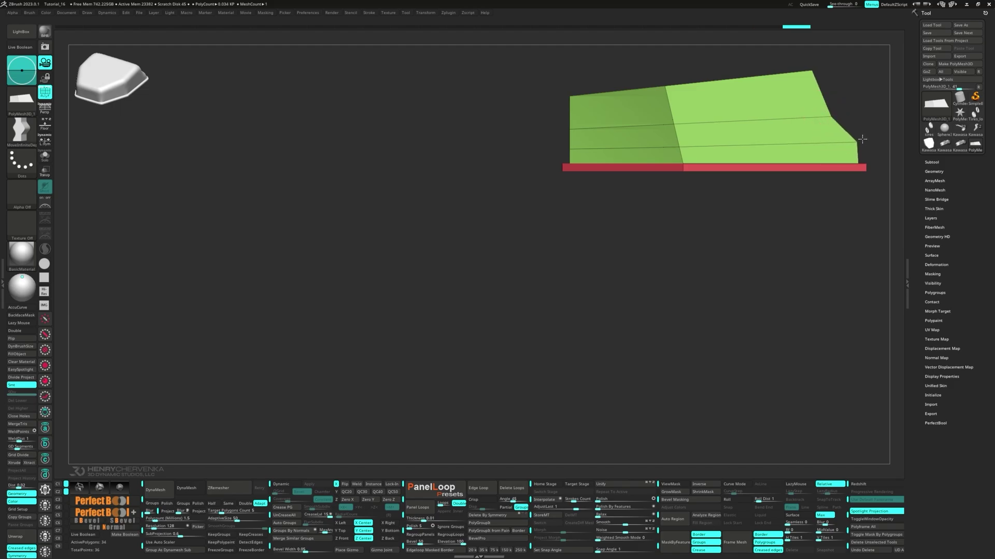
- Delete the flat faces on the back of the plate with ZModeler
right_drag(821, 132, 553, 129)
key(b)
click(507, 119)
key(space)
click(382, 236)
alt+click(455, 243)
click(484, 297)
right_drag(446, 237, 420, 249)
key(f)
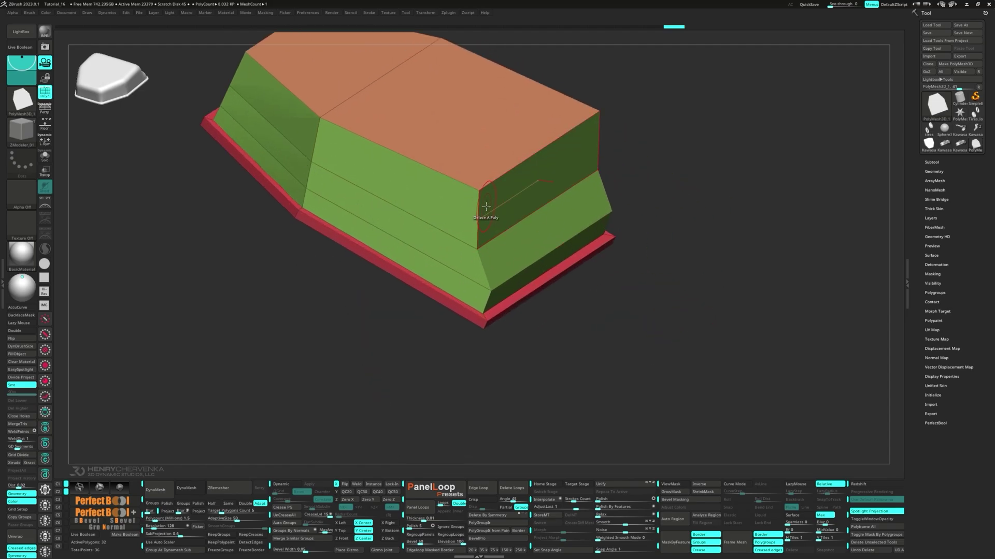
- Bevel the block's corner edges, the lengthwise crease and the top rim as complete edge loops
key(space)
click(387, 230)
drag(479, 219, 496, 233)
right_drag(497, 235, 544, 244)
drag(302, 174, 382, 201)
drag(422, 164, 423, 195)
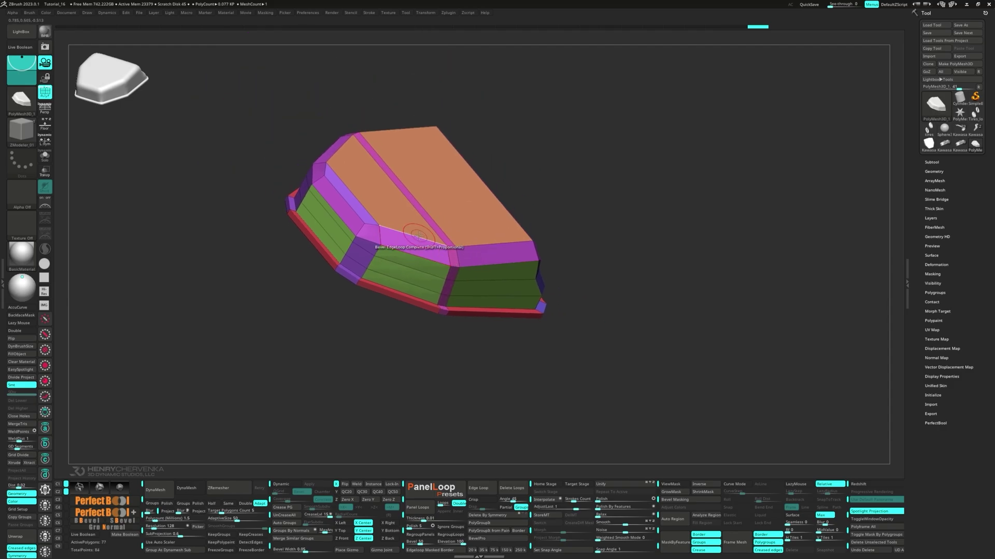
- Insert supporting edge loops along the bevels of the top rim and the corners
right_drag(419, 235, 383, 217)
key(space)
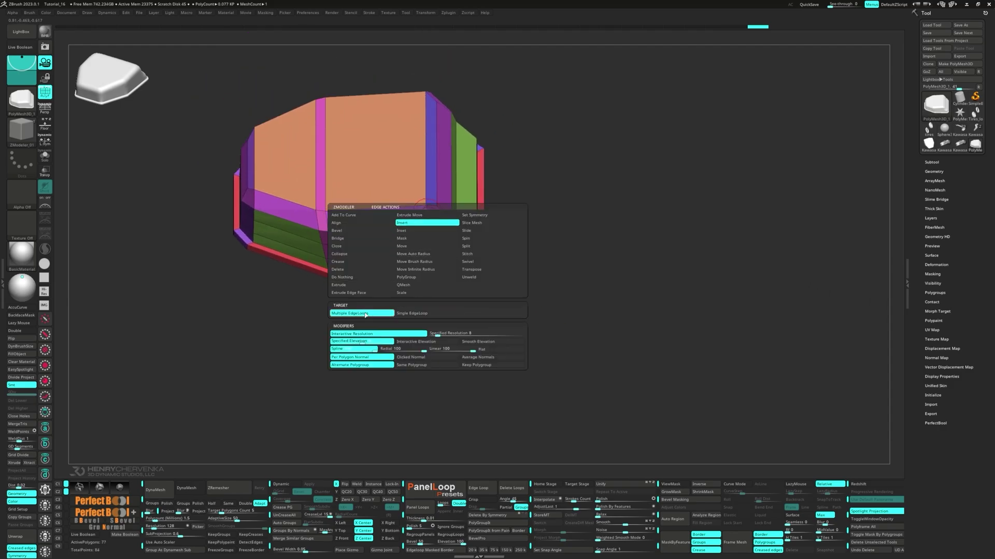
right_drag(442, 249, 448, 217)
drag(436, 213, 486, 224)
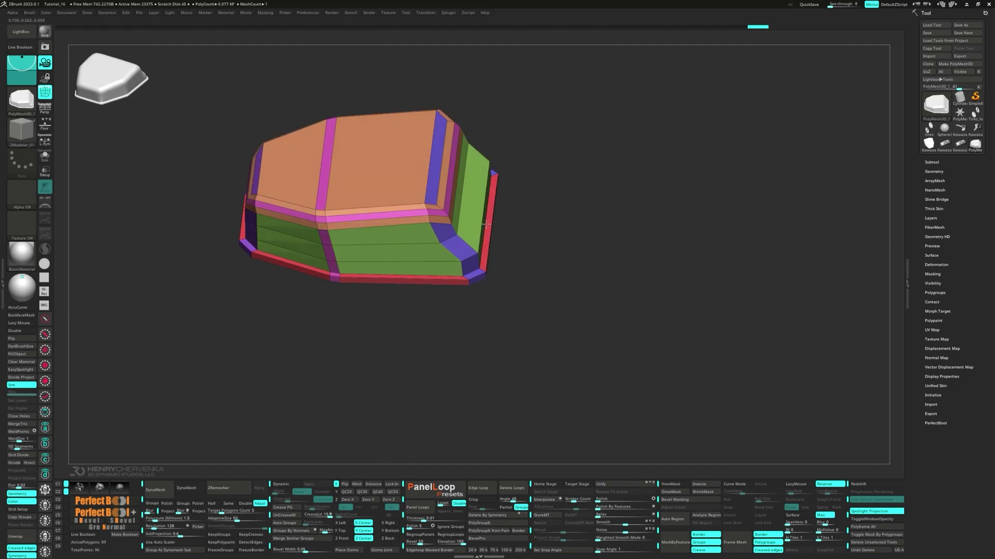
click(449, 238)
right_drag(490, 250, 291, 228)
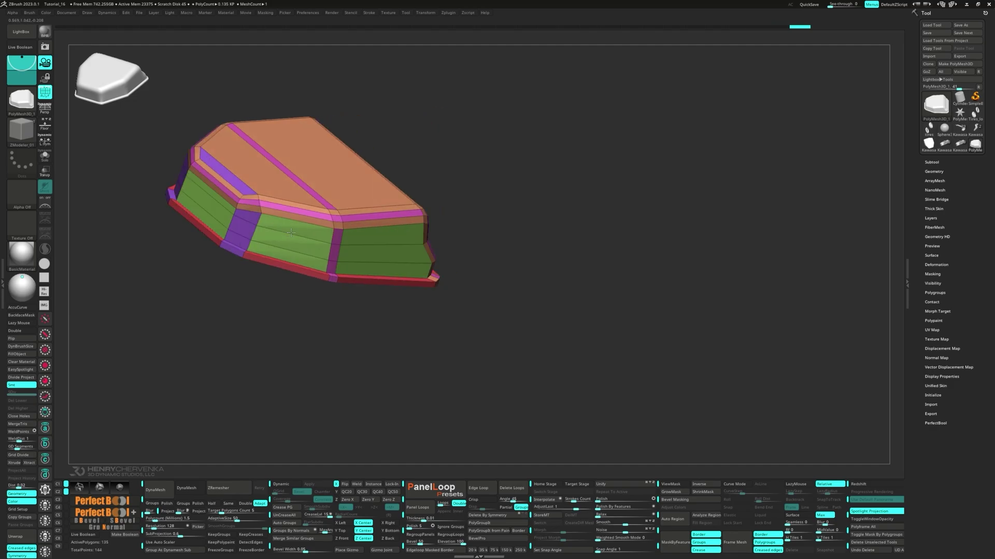
click(249, 222)
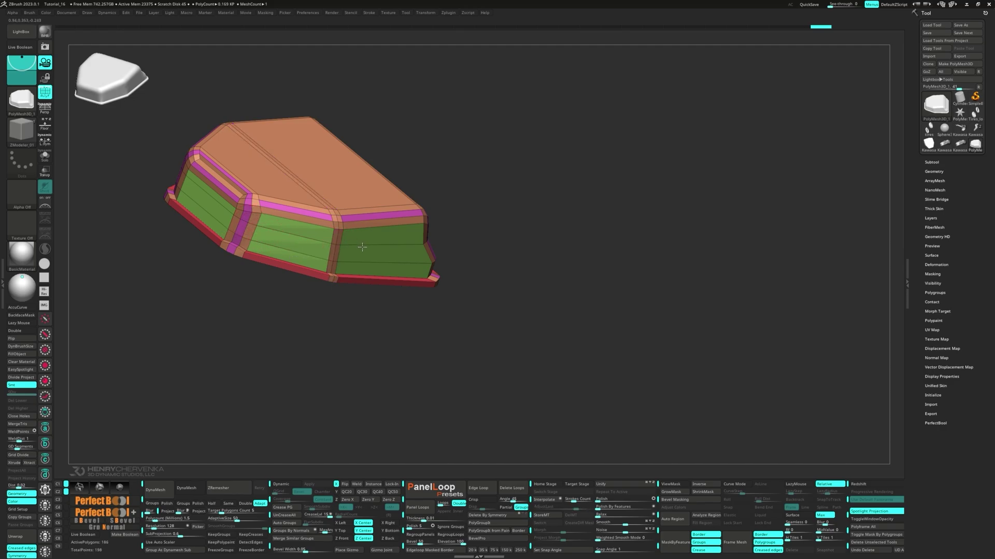
- Merge the cover into a single polygroup and insert supporting edge loops at its flanged lower corner
right_drag(350, 246, 355, 299)
key(ctrl+w)
key(space)
click(385, 310)
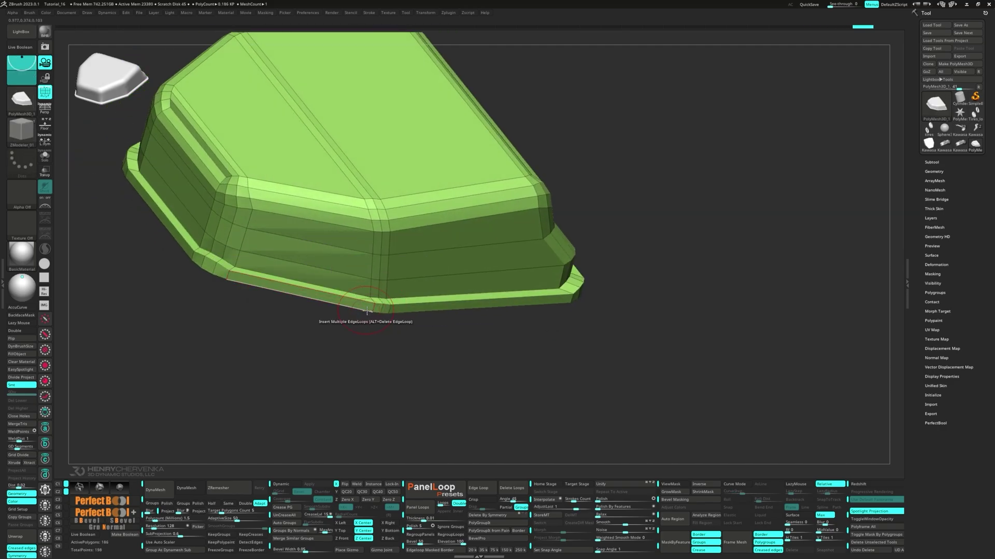
click(432, 299)
right_drag(432, 300, 423, 315)
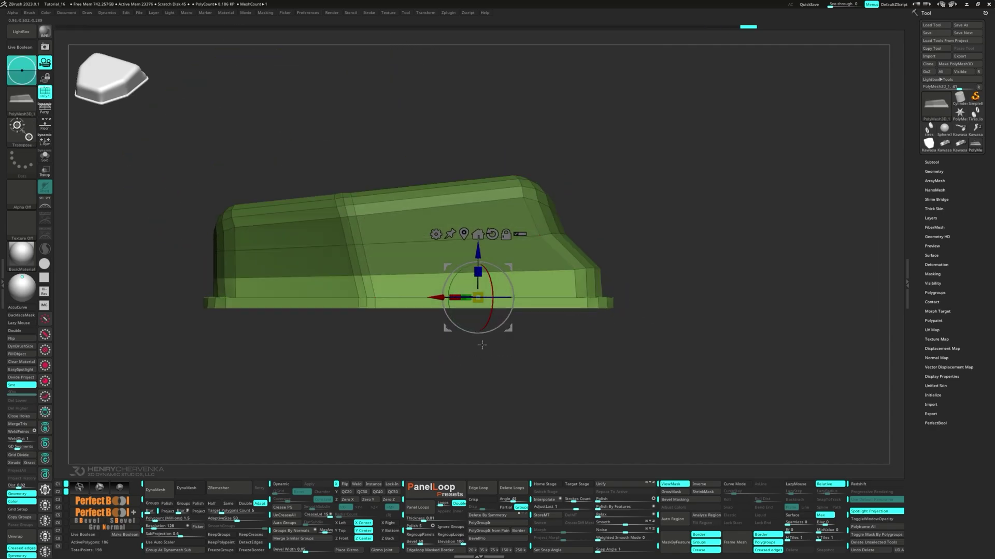
- Flatten the flange's bottom edge in the side view
key(y)
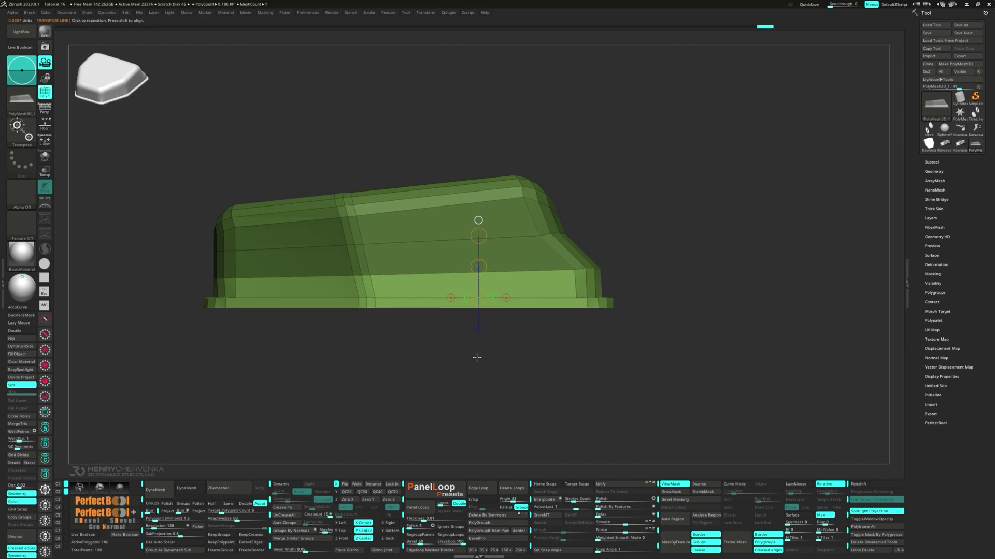
key(q)
mouse_move(479, 355)
mouse_down()
mouse_move(446, 344)
mouse_move(478, 341)
mouse_up()
key(ctrl+shift+b)
click(473, 446)
mouse_move(505, 312)
mouse_down()
mouse_move(107, 300)
mouse_move(105, 311)
mouse_up()
drag(195, 381, 255, 309)
- Insert multiple evenly spaced edge loops along and across the cover, and merge everything into one polygroup
key(space)
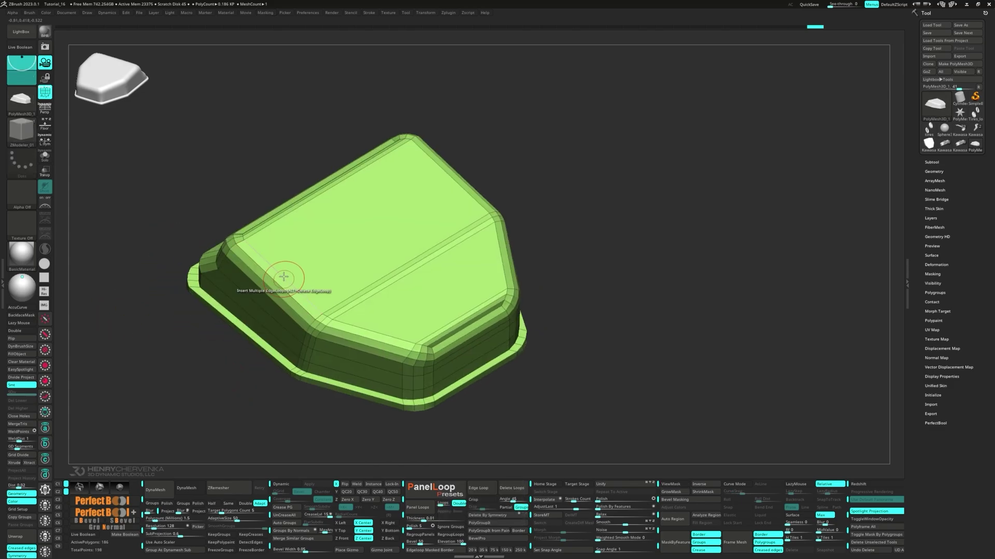
drag(284, 276, 304, 294)
click(375, 330)
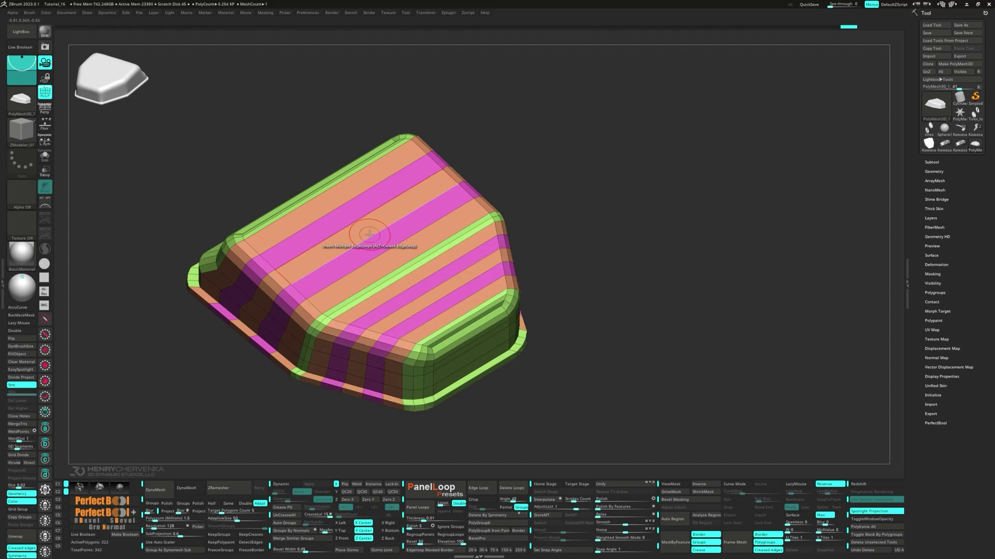
drag(369, 235, 349, 248)
drag(264, 357, 223, 292)
ctrl+right_drag(223, 293, 249, 310)
right_drag(298, 338, 280, 333)
key(ctrl+w)
- Mask the flange from the side and relax the cover's remaining surface
right_drag(377, 317, 366, 340)
alt+right_drag(469, 365, 422, 321)
ctrl+drag(577, 304, 223, 302)
mouse_move(228, 290)
right_down()
mouse_move(339, 283)
mouse_move(416, 324)
right_up()
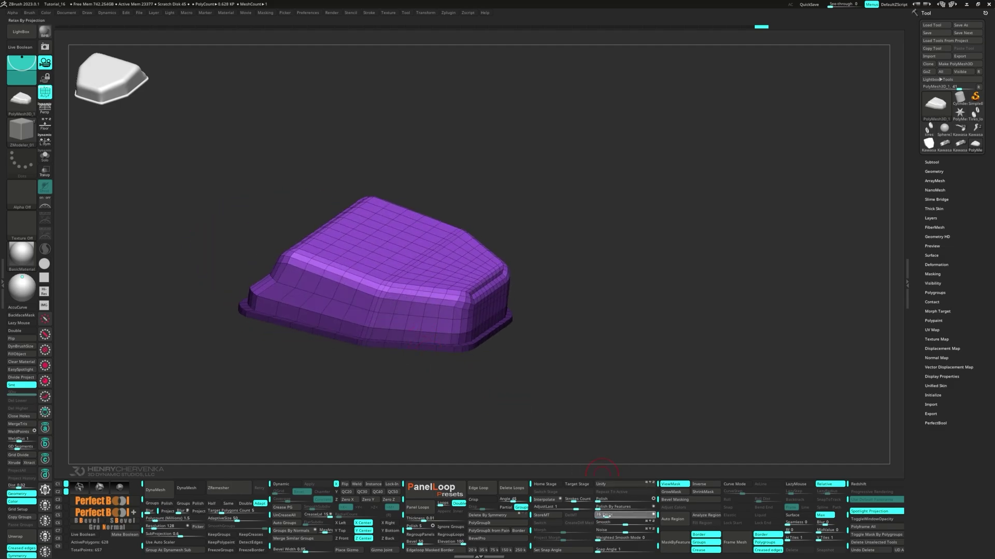
drag(607, 516, 608, 516)
- Reshape the sloped end wall's lower section into a step with the infinite-depth Move brush
key(shift+f)
right_drag(502, 388, 529, 360)
drag(529, 361, 532, 384)
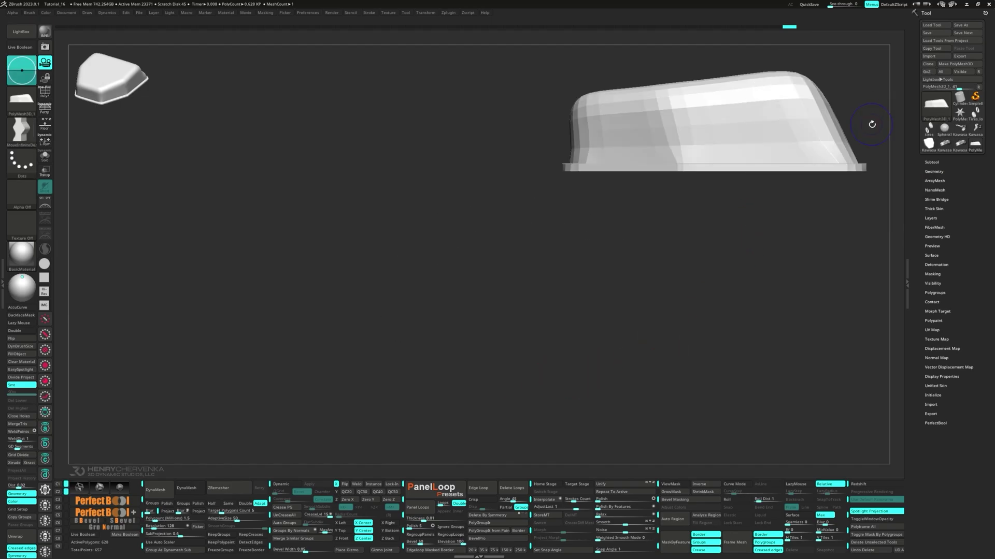
key(shift+f)
ctrl+drag(822, 133, 875, 156)
key(ctrl+z)
key(m)
click(845, 243)
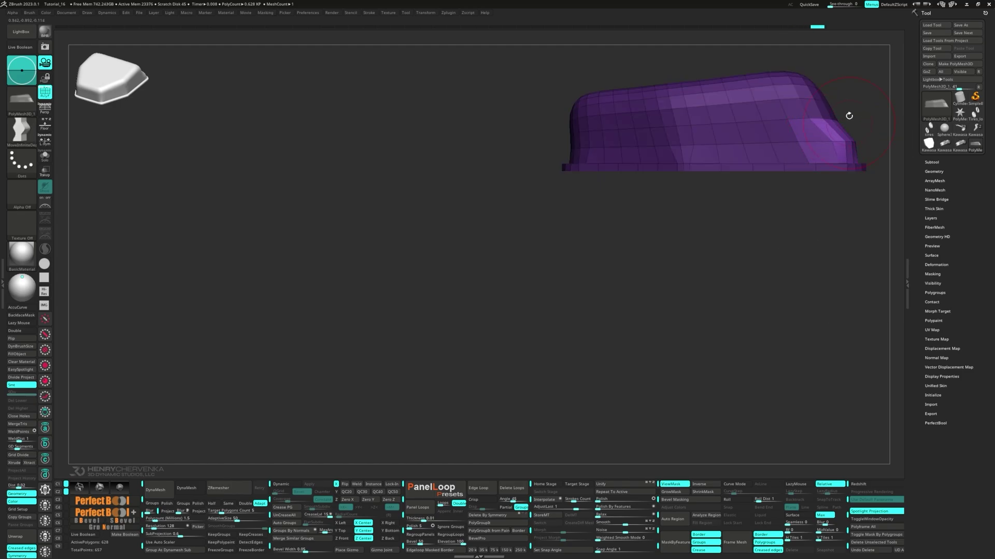
- Adjust the masking around the end wall's step in the side view and clear it
ctrl+drag(848, 100, 856, 110)
mouse_move(856, 111)
ctrl+alt+mouse_down()
mouse_move(802, 128)
mouse_move(832, 119)
mouse_move(857, 86)
mouse_move(857, 102)
ctrl+alt+mouse_up()
key(ctrl+z)
mouse_move(757, 57)
ctrl+alt+mouse_down()
mouse_move(864, 108)
mouse_move(821, 105)
ctrl+alt+mouse_up()
mouse_move(855, 104)
ctrl+mouse_down()
mouse_move(856, 150)
mouse_move(652, 197)
mouse_move(664, 187)
ctrl+mouse_up()
- Preview the cover with dynamic subdivision and no wireframe, and return to the low-poly wireframe display
key(d)
key(shift+f)
mouse_move(666, 198)
right_down()
mouse_move(675, 182)
mouse_move(644, 207)
mouse_move(645, 194)
mouse_move(576, 261)
right_up()
key(shift+f)
mouse_move(576, 260)
mouse_down()
mouse_move(553, 238)
mouse_move(573, 240)
mouse_move(563, 248)
mouse_up()
key(shift+d)
mouse_move(563, 248)
right_down()
mouse_move(507, 223)
mouse_move(519, 306)
right_up()
- Extrude the flange's open border edge loop inward with the Perpendicular Angle option to form a rim underneath
key(space)
click(508, 134)
key(space)
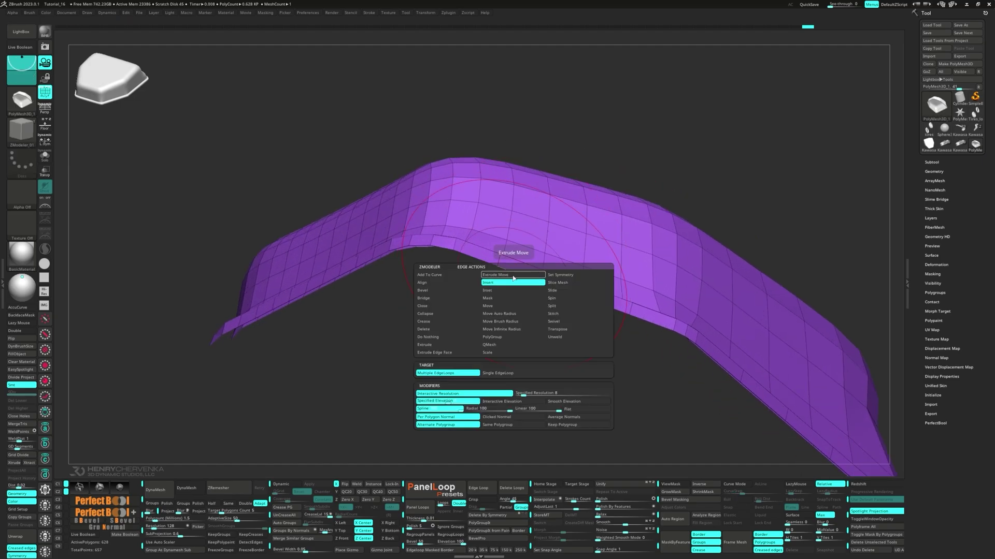
click(450, 344)
right_drag(558, 291, 557, 284)
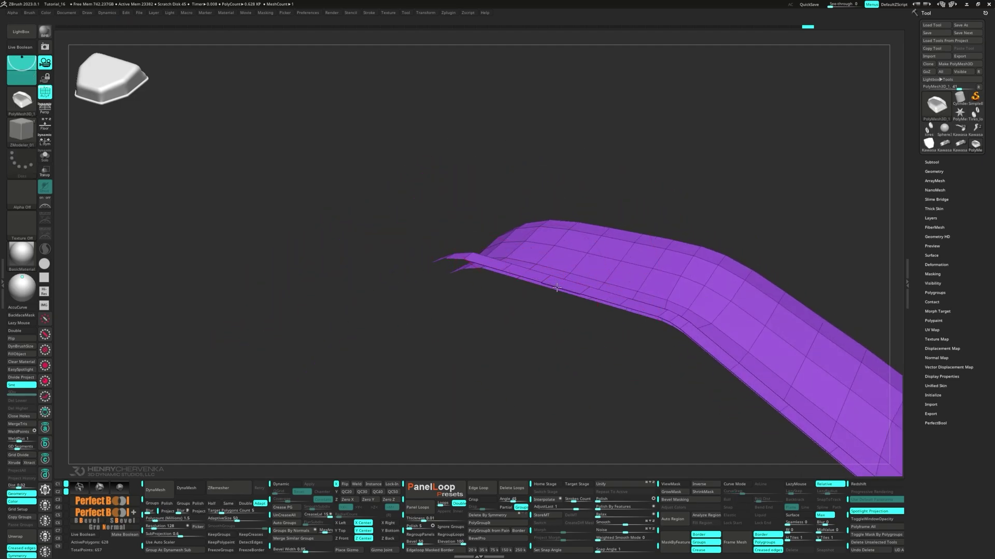
drag(556, 288, 466, 204)
- Close the opening on the cover's underside with ZModeler's Convex Hole action and a flat polygroup
right_click(466, 192)
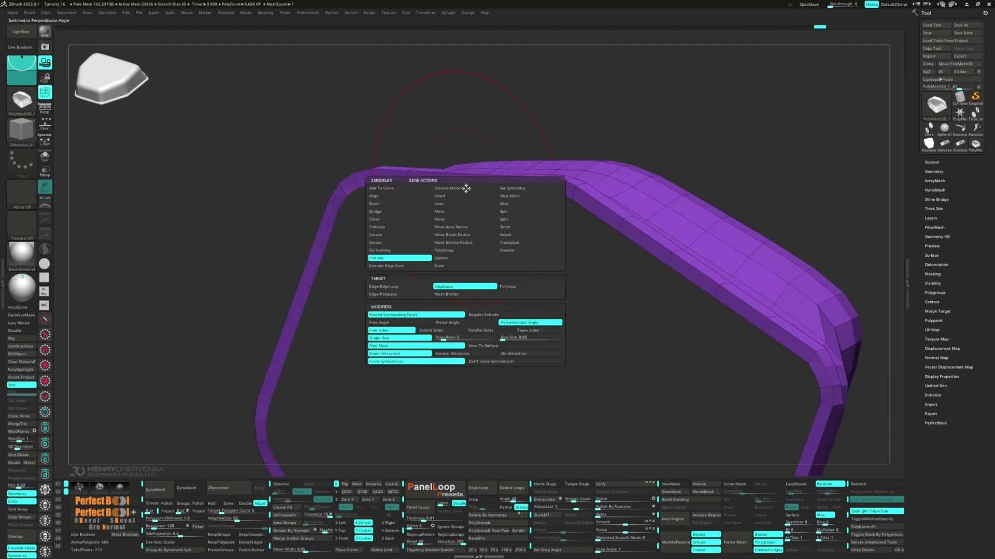
click(382, 221)
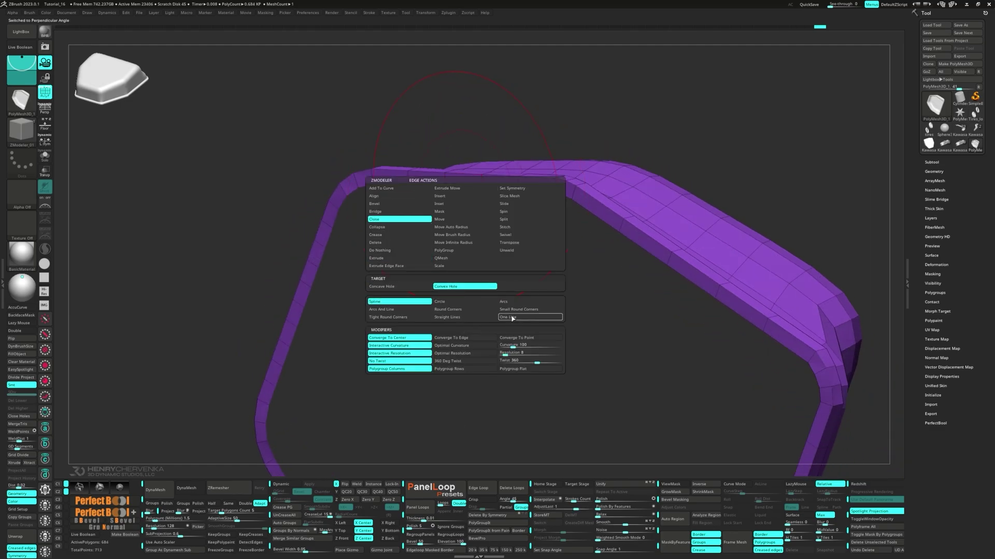
click(513, 369)
click(637, 247)
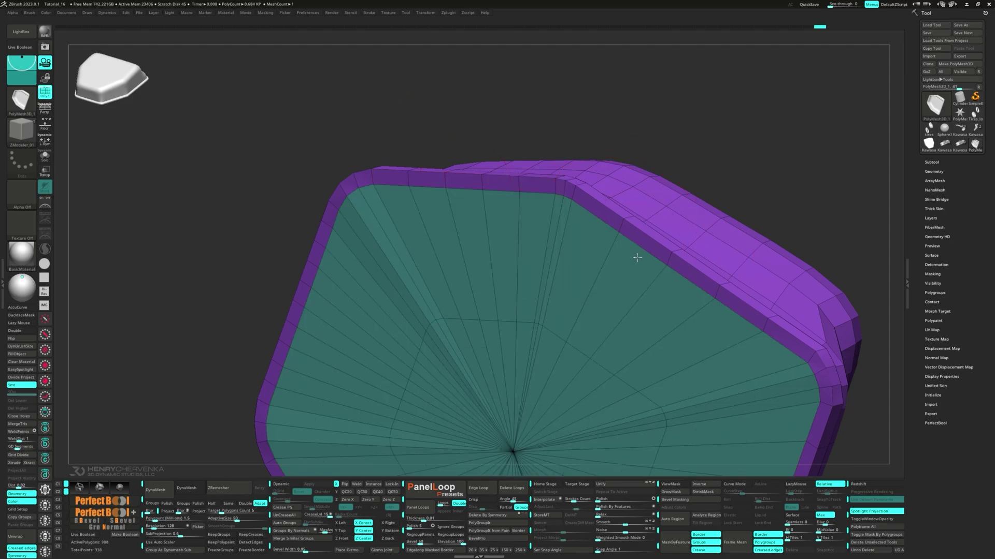
- Delete the intermediate edge ring from the closing cap so only the radial edges meet at its center
right_drag(637, 257, 601, 240)
key(space)
click(584, 341)
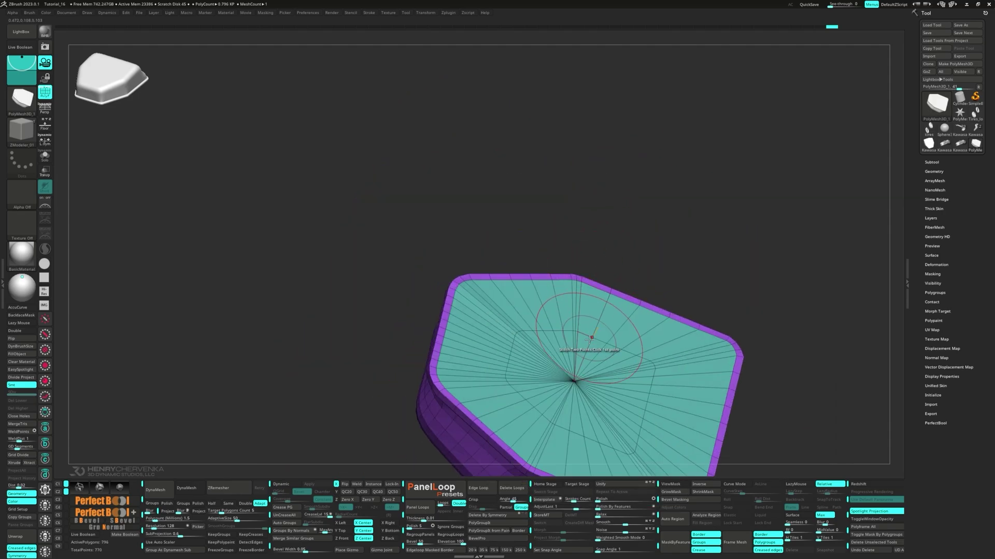
key(space)
click(598, 338)
alt+click(599, 343)
ctrl+right_drag(598, 344, 484, 231)
drag(483, 231, 483, 270)
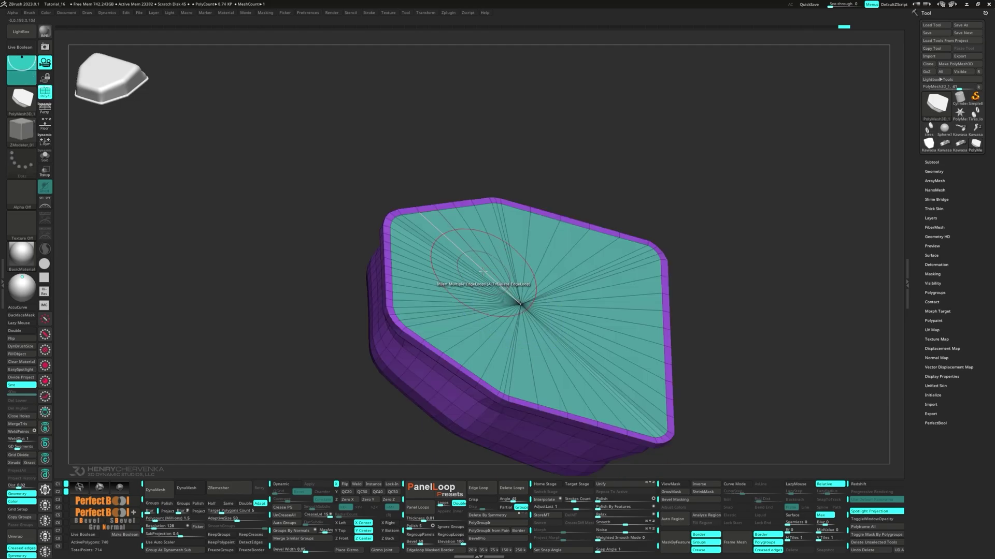
- Isolate and mask the closing cap, show the whole mesh, invert the mask and center the gizmo on the cap
alt+click(519, 300)
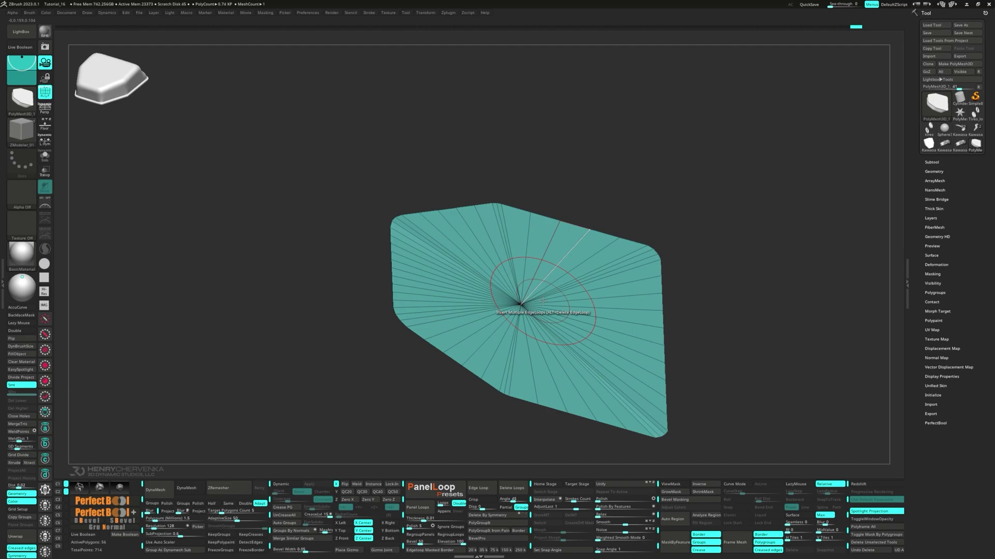
ctrl+click(677, 186)
ctrl+shift+click(677, 186)
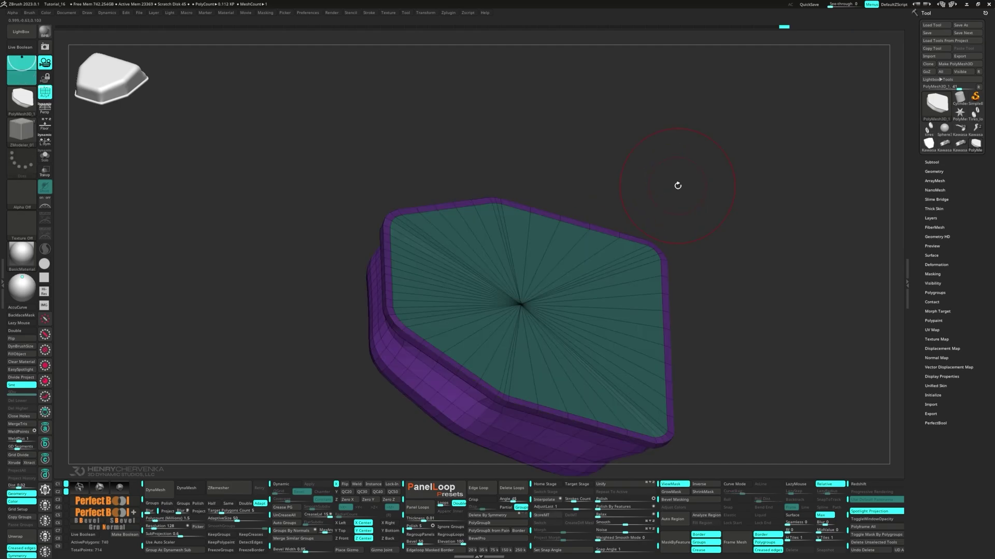
ctrl+click(314, 174)
key(w)
alt+click(521, 304)
- Flatten the unmasked cap along the vertical axis with the Transpose line and clear the mask
right_drag(520, 304, 509, 252)
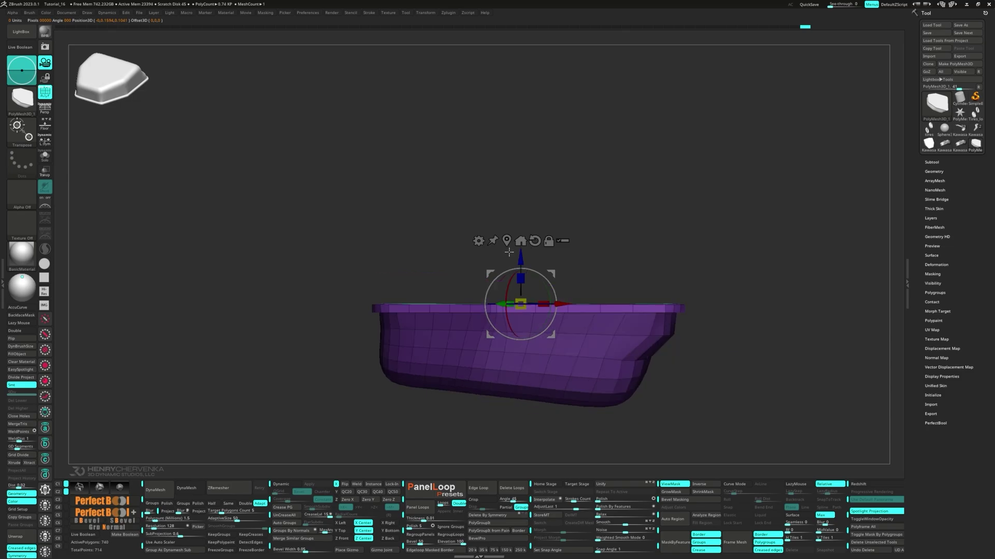
click(564, 242)
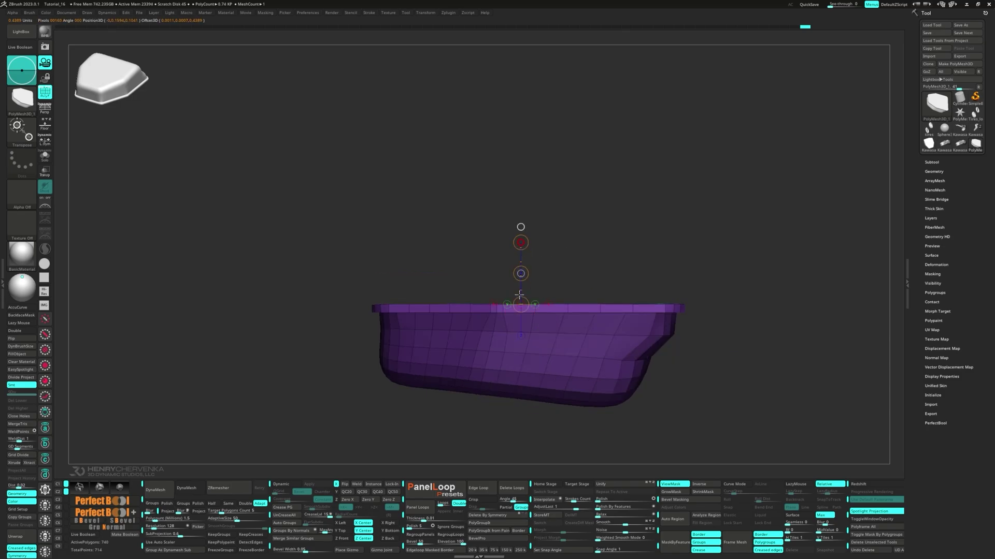
right_drag(515, 300, 559, 302)
ctrl+drag(651, 260, 698, 296)
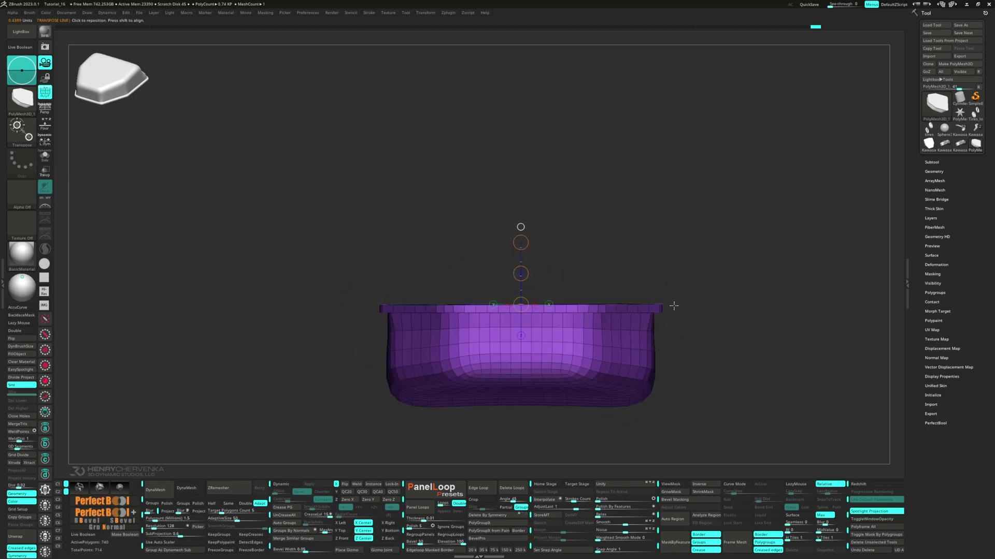
key(q)
- Crease the outer edges of the polyloop running around the flange with ZModeler
right_drag(549, 334, 450, 298)
key(space)
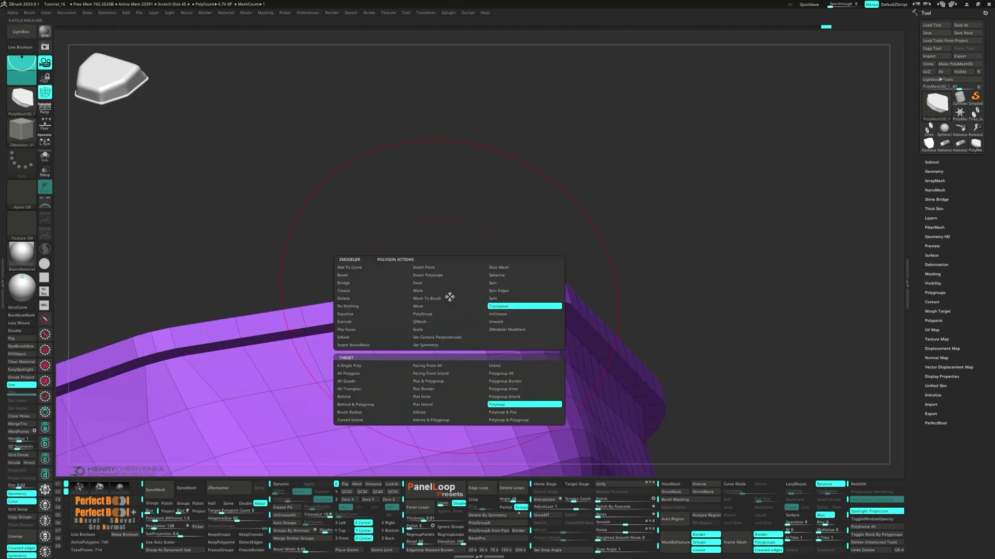
click(340, 292)
click(518, 396)
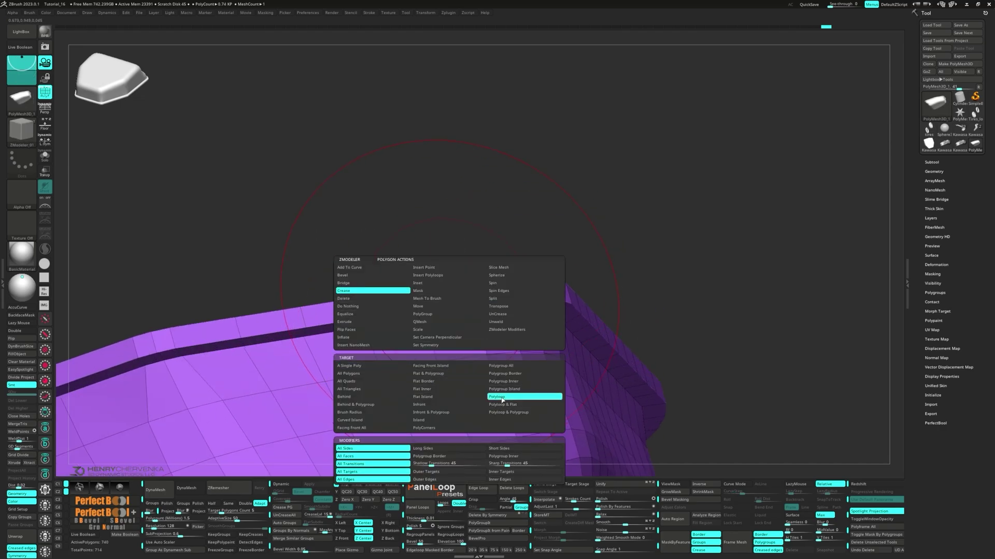
click(456, 473)
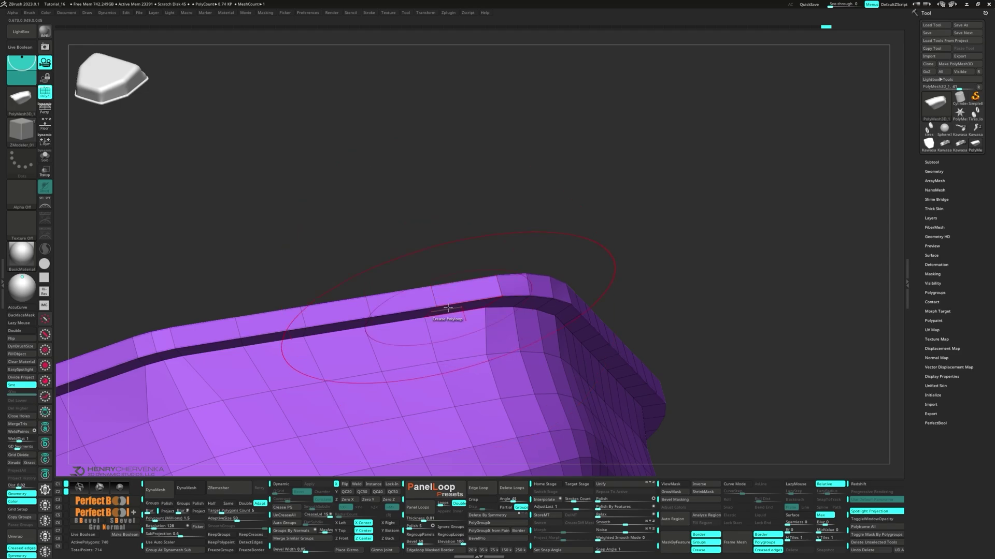
click(448, 308)
- Turn on dynamic subdivision, hide the wireframe and view the cover from above
ctrl+right_drag(448, 308, 471, 239)
key(d)
key(shift+f)
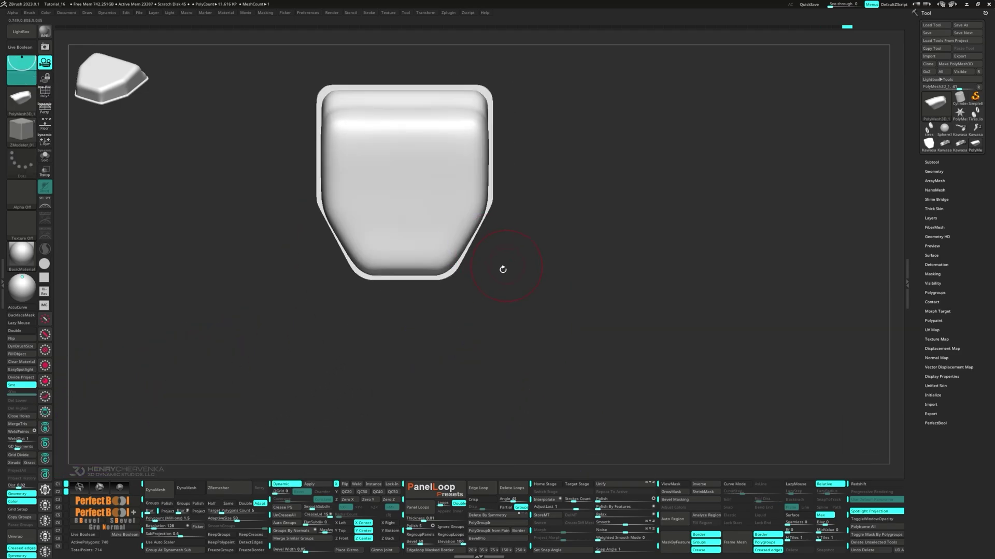
alt+right_drag(476, 175, 482, 279)
- Try to clip the corner of the flange with the ClipCurve brush
key(m)
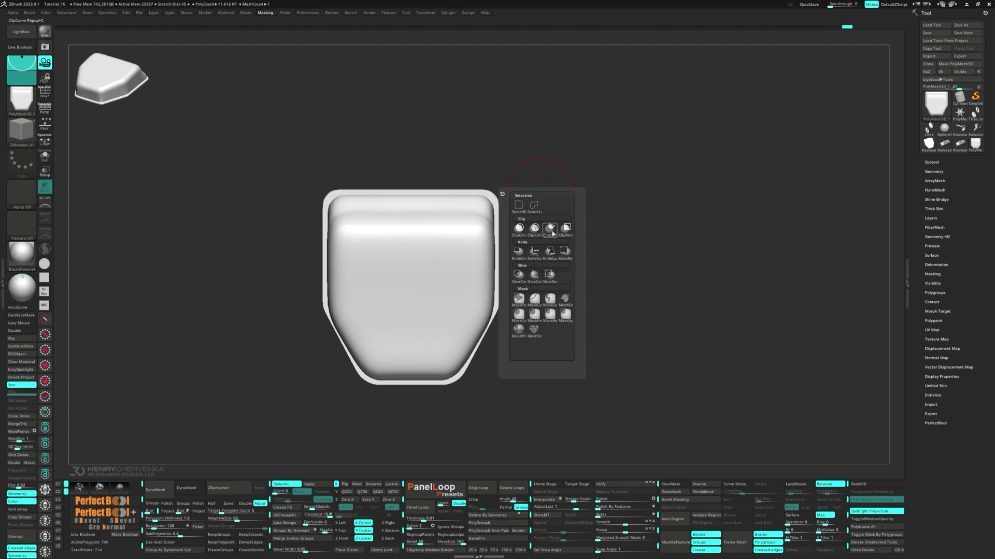
click(552, 233)
mouse_move(464, 170)
ctrl+shift+mouse_down()
mouse_move(534, 237)
mouse_move(529, 228)
ctrl+shift+mouse_up()
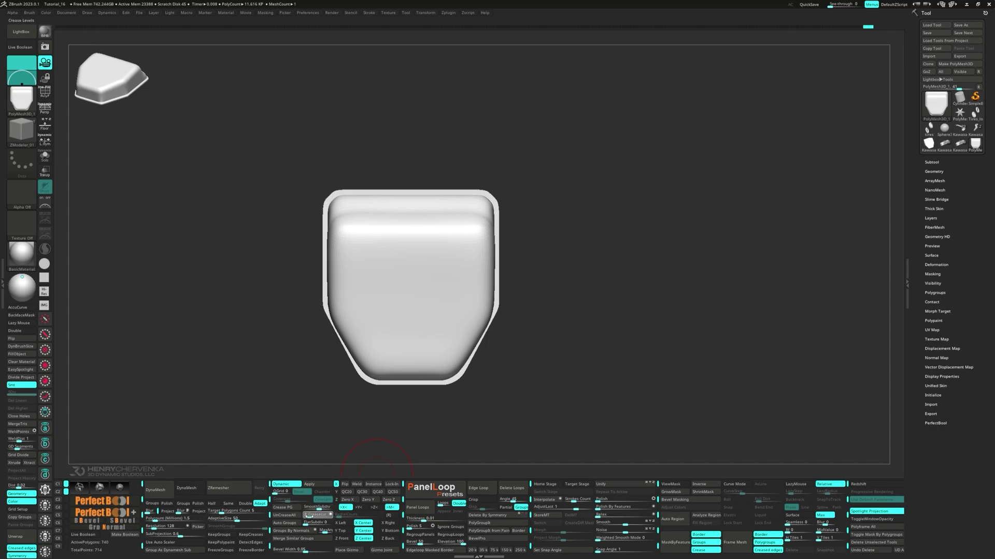
- Raise the dynamic subdivision level and adjust the crease level to soften the flange's edges
key(Return)
mouse_move(487, 380)
mouse_down()
mouse_move(452, 381)
mouse_move(479, 397)
mouse_move(505, 349)
mouse_move(507, 310)
mouse_move(289, 309)
mouse_move(262, 328)
mouse_move(257, 350)
mouse_up()
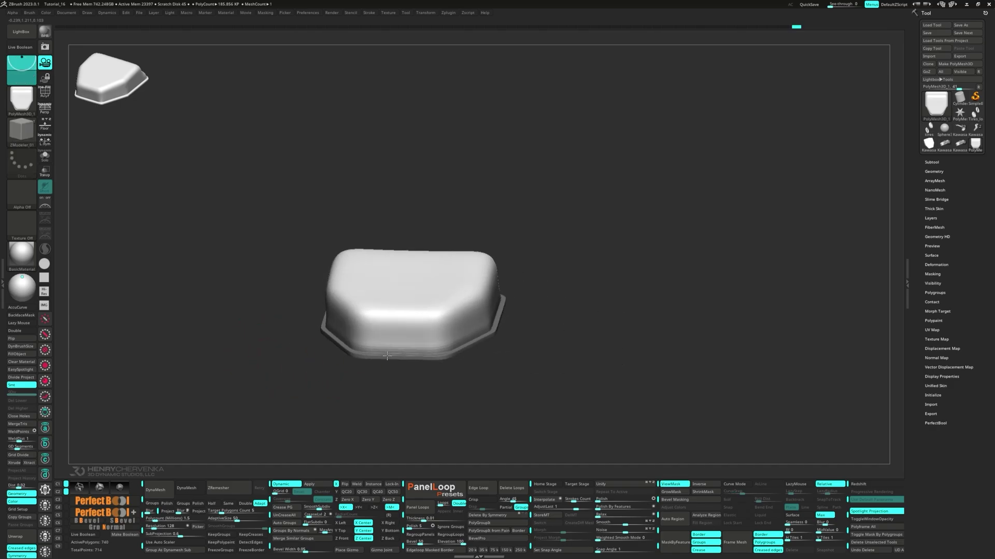